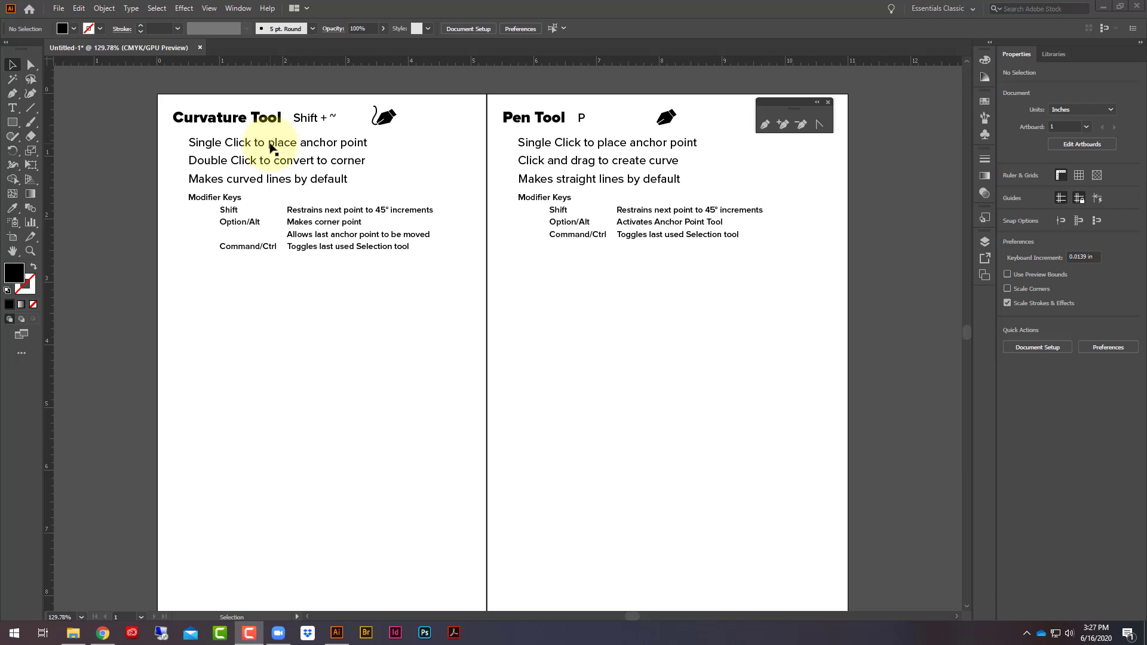
# - Move the floating pen tools panel beside the Curvature Tool heading so it clears the Pen Tool column
pyautogui.click(30, 93)
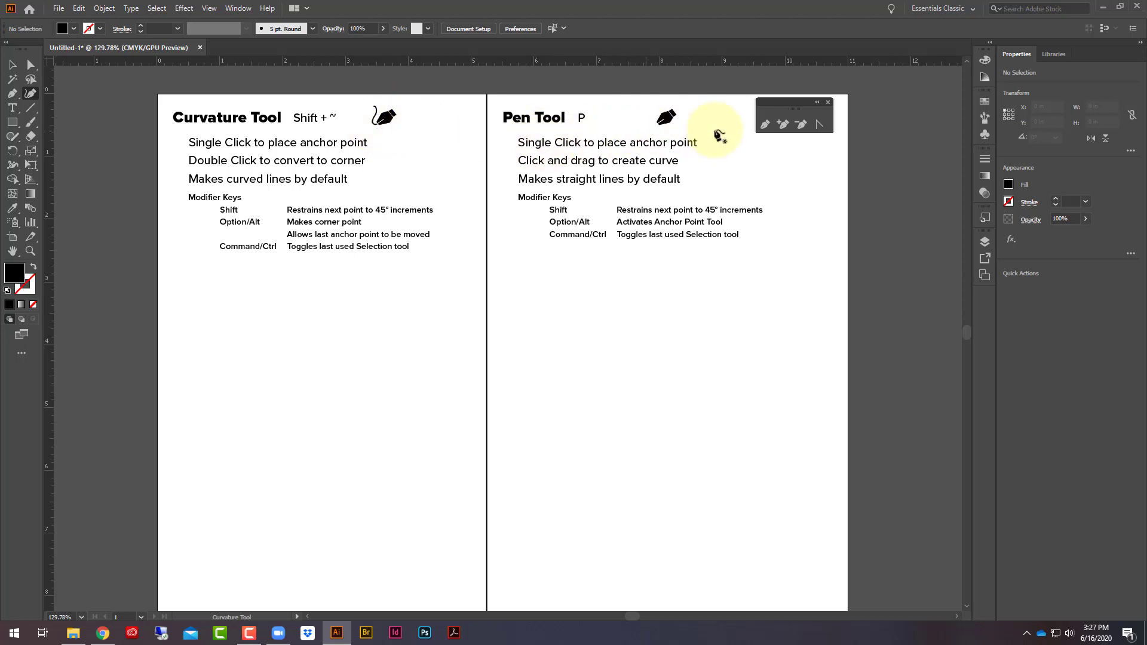
pyautogui.moveTo(784, 107); pyautogui.dragTo(437, 88)
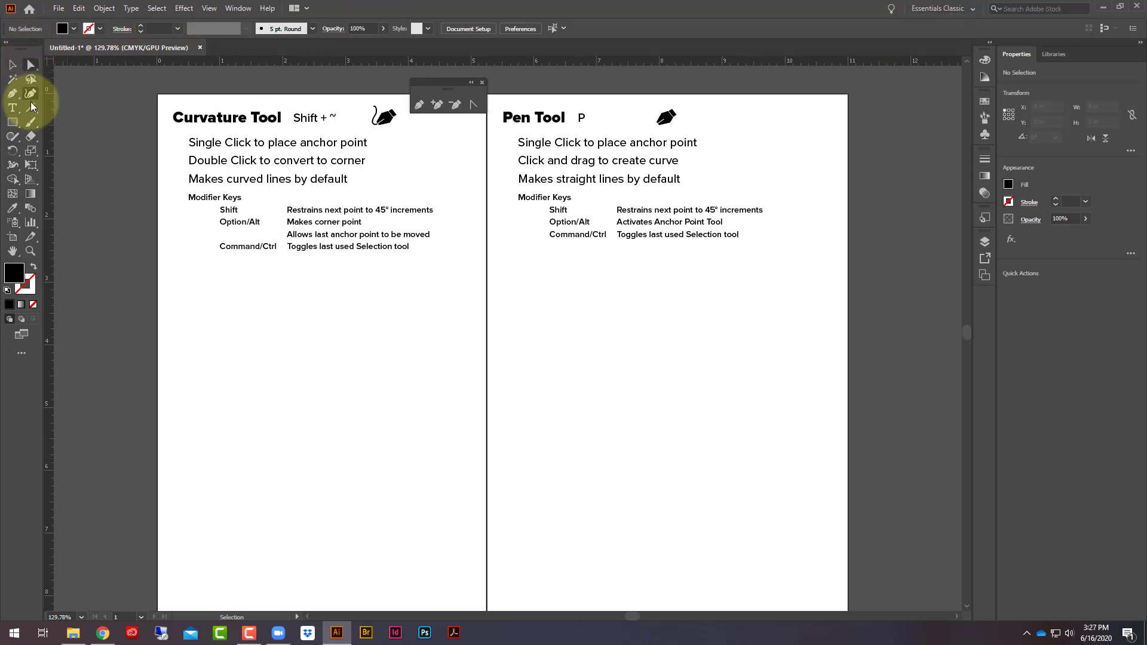
pyautogui.click(13, 95)
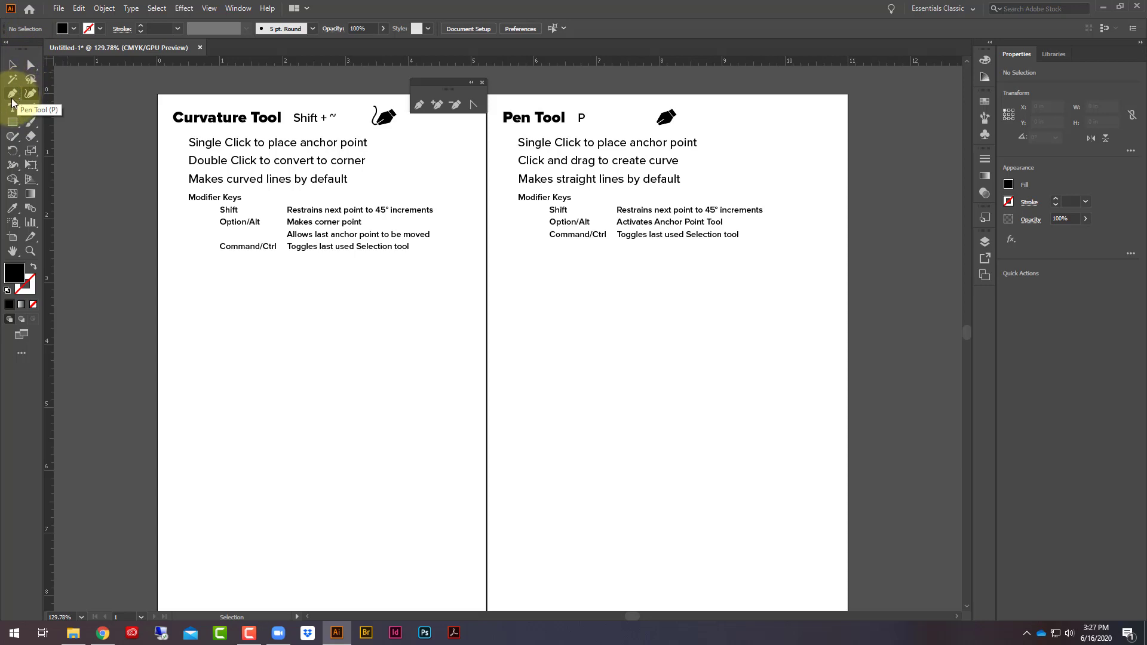
pyautogui.click(30, 94)
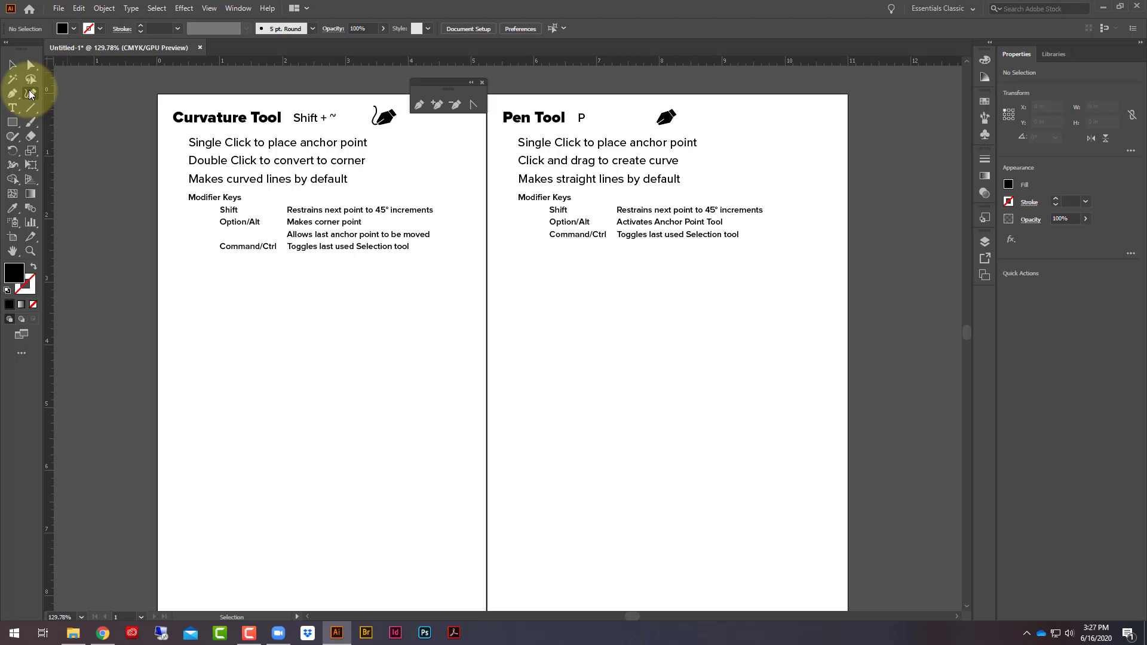
# - With the Curvature tool, start a path below the modifier key list, drawing a rounded dome about 1.6 in wide that curls inward at its lower end
pyautogui.click(30, 94)
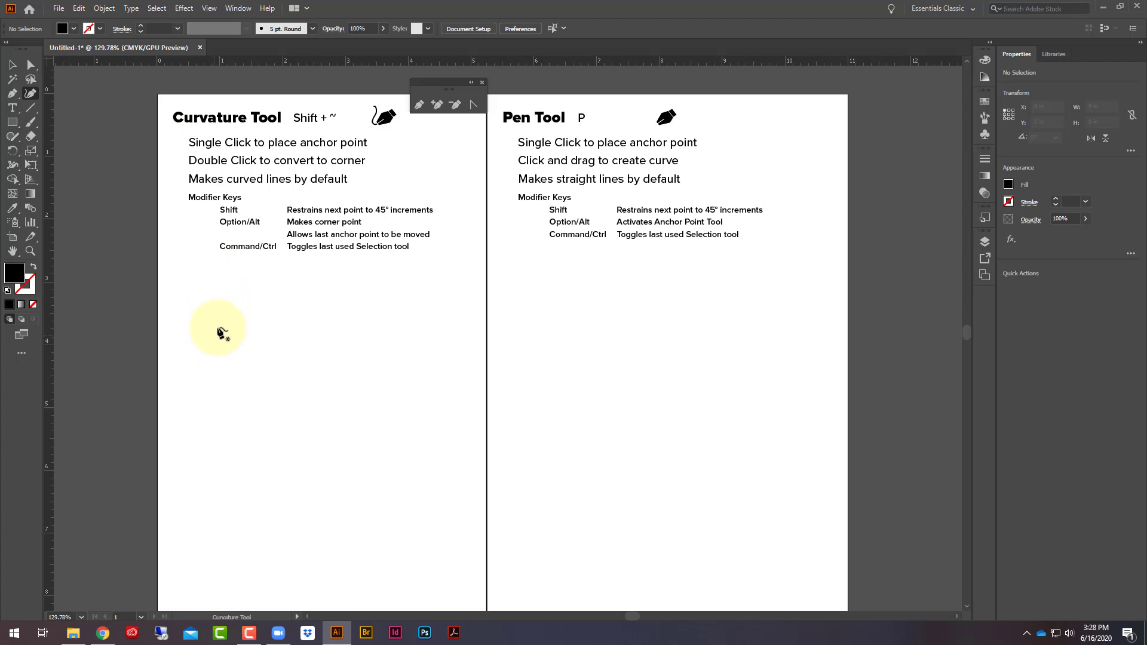
pyautogui.click(203, 340)
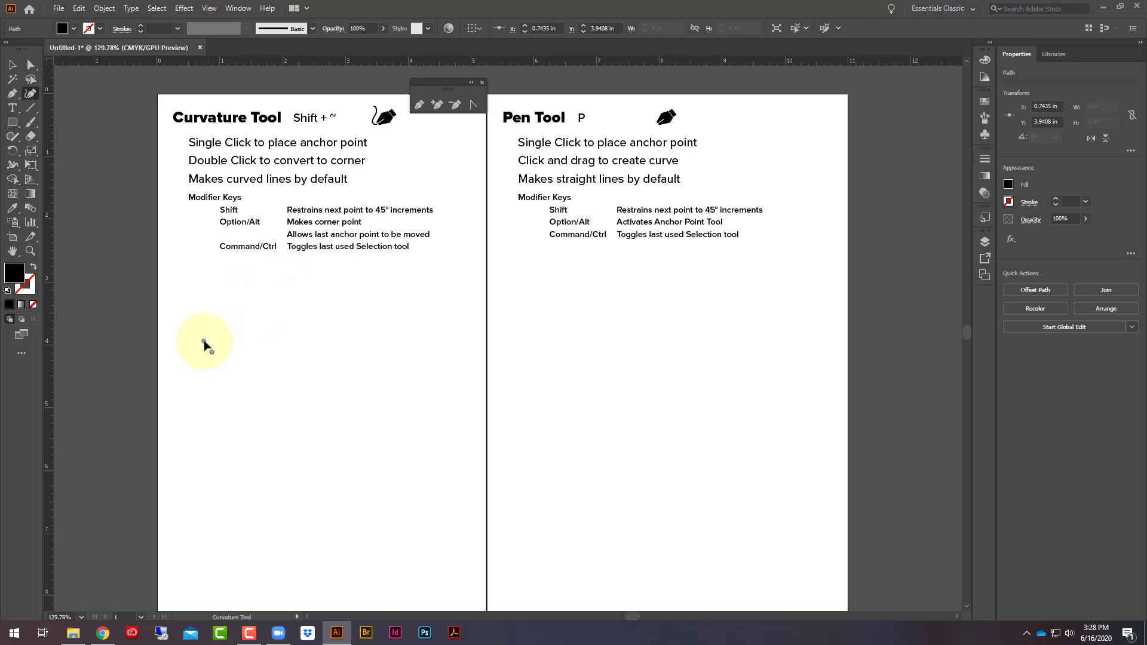
pyautogui.click(260, 295)
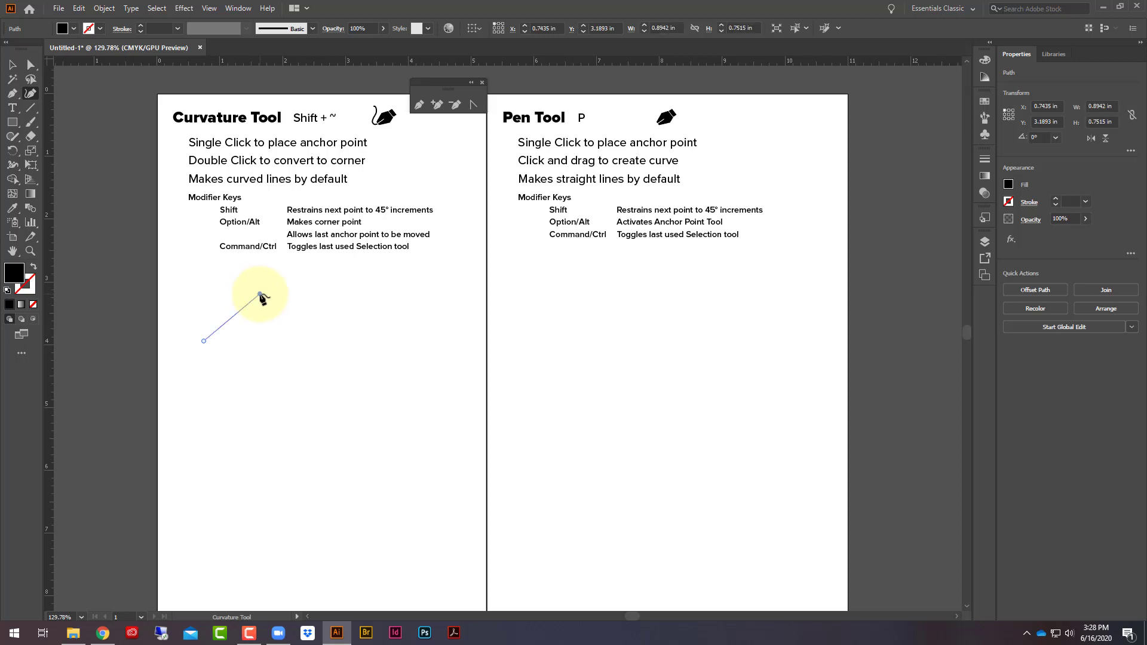
pyautogui.click(304, 343)
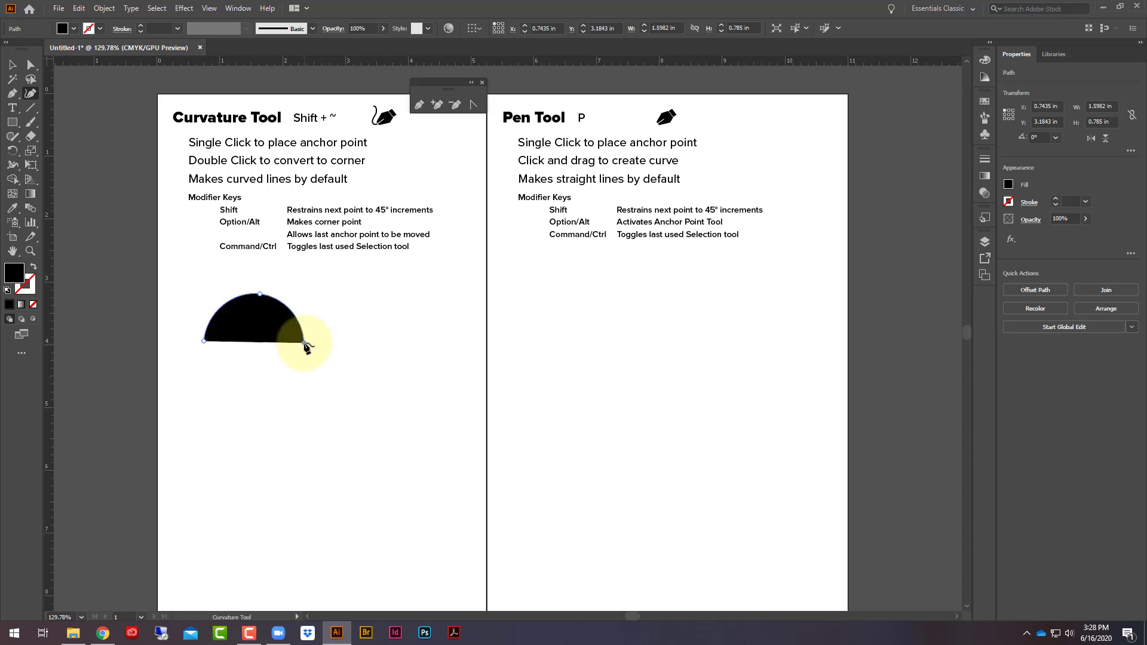
pyautogui.click(262, 389)
pyautogui.click(275, 354)
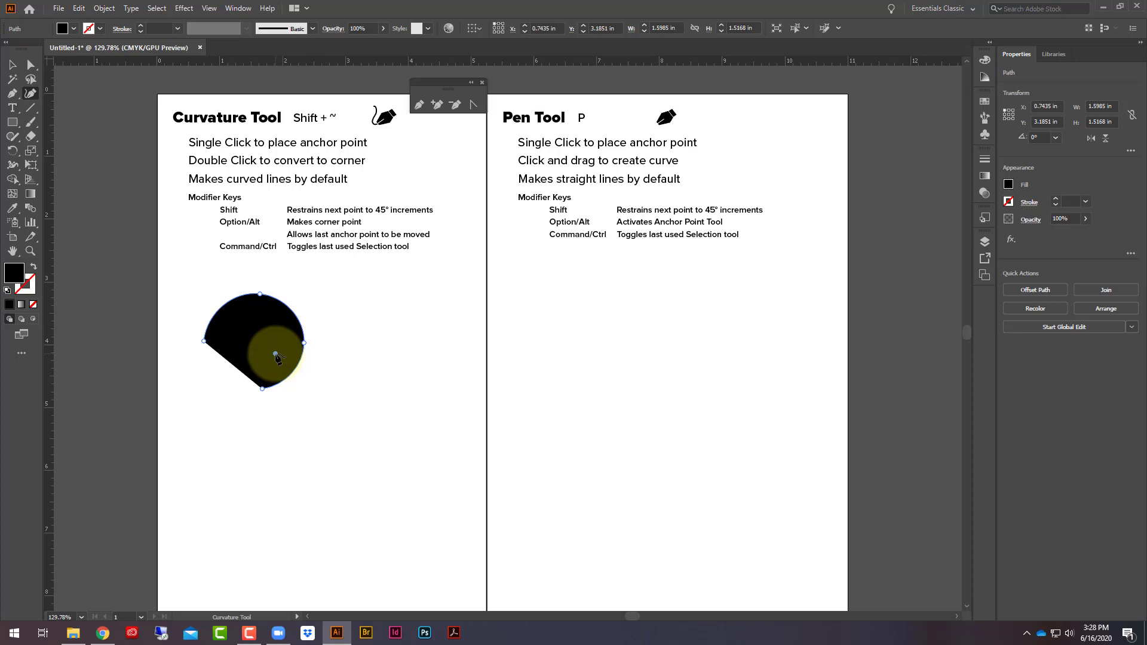
# - Continue the curved path to the right with a large rounded lobe that folds back toward its middle
pyautogui.click(324, 377)
pyautogui.click(389, 387)
pyautogui.click(387, 319)
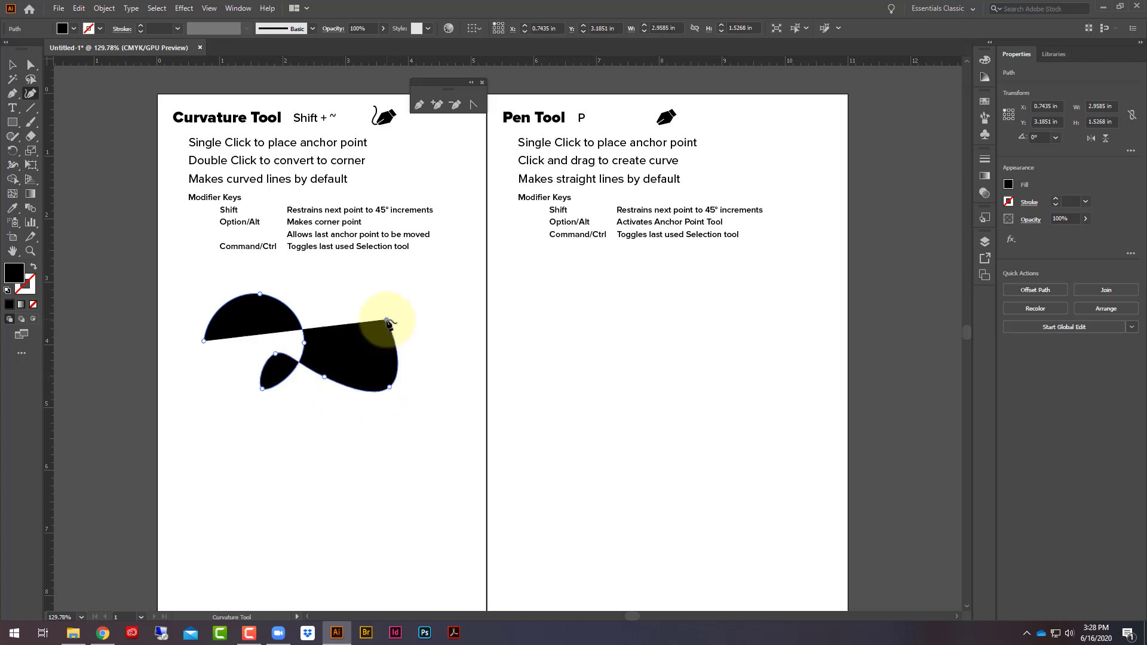
pyautogui.click(331, 298)
pyautogui.click(309, 313)
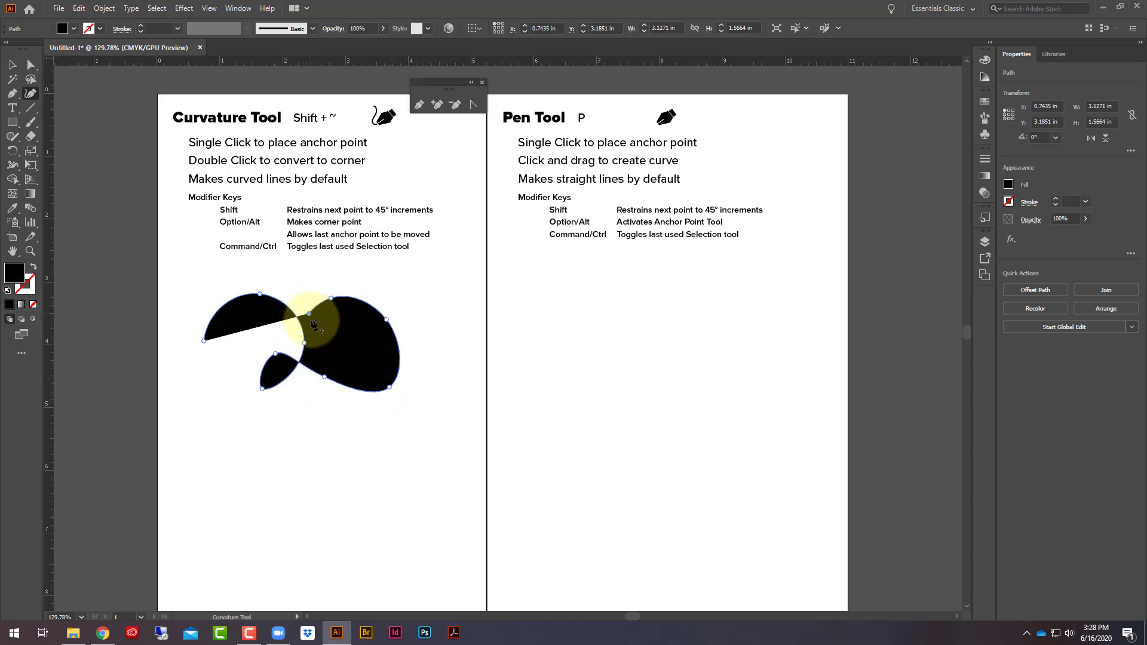
pyautogui.click(325, 334)
pyautogui.click(349, 362)
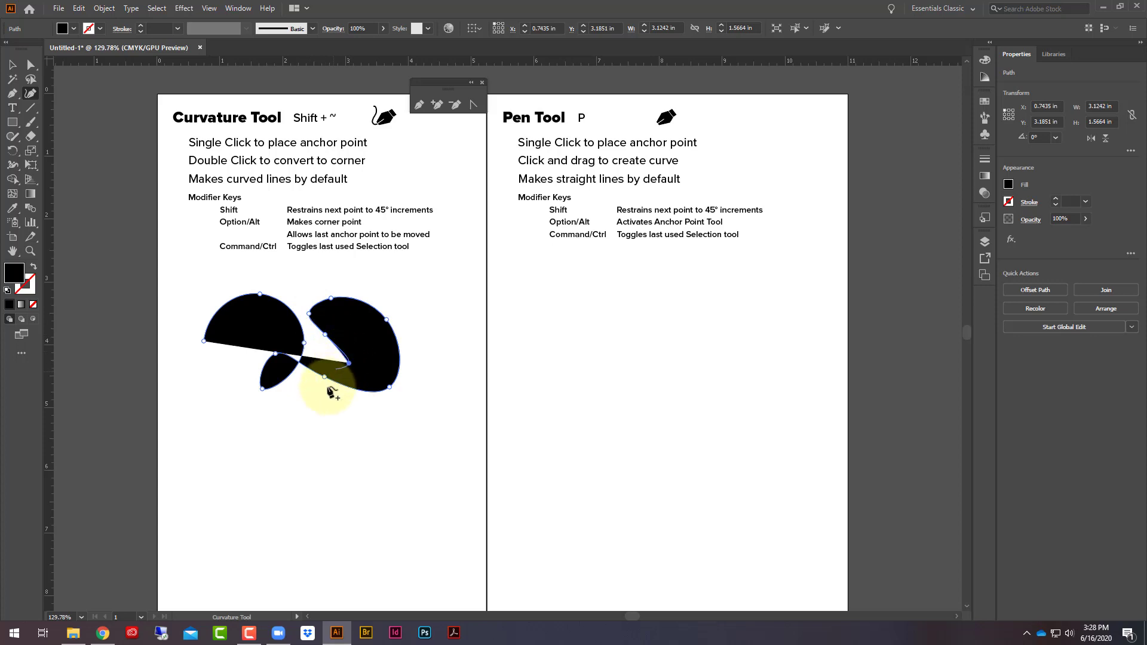
# - Extend the path downward with a small lobe below the middle, and sweep it left into a leaf-shaped loop
pyautogui.click(316, 403)
pyautogui.click(262, 437)
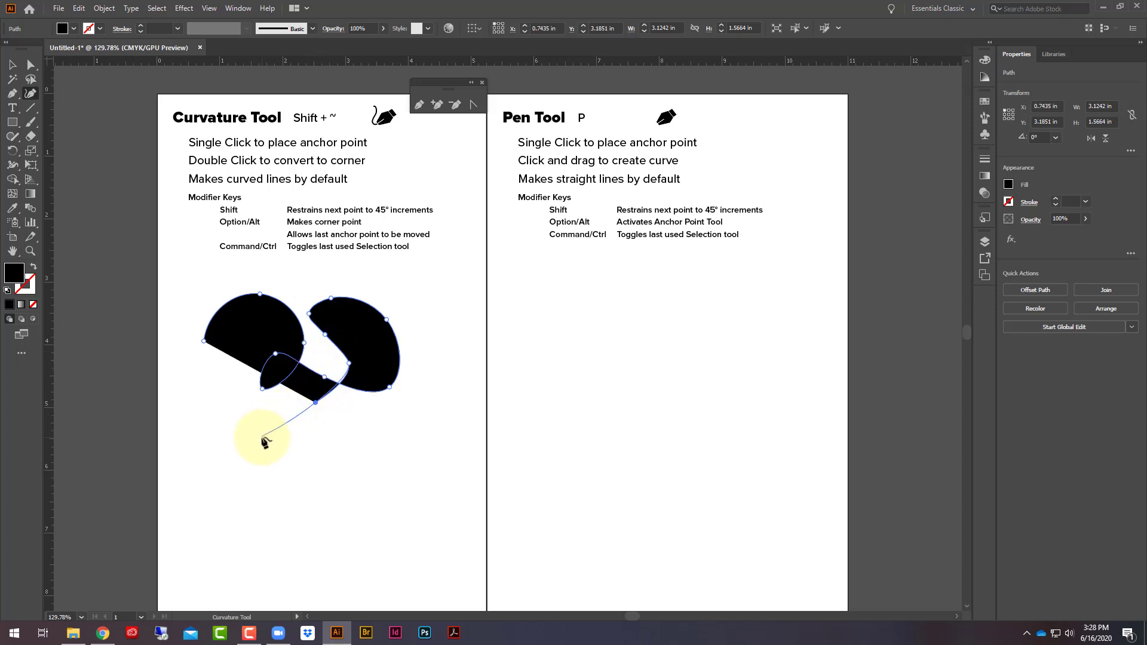
pyautogui.click(339, 464)
pyautogui.click(293, 401)
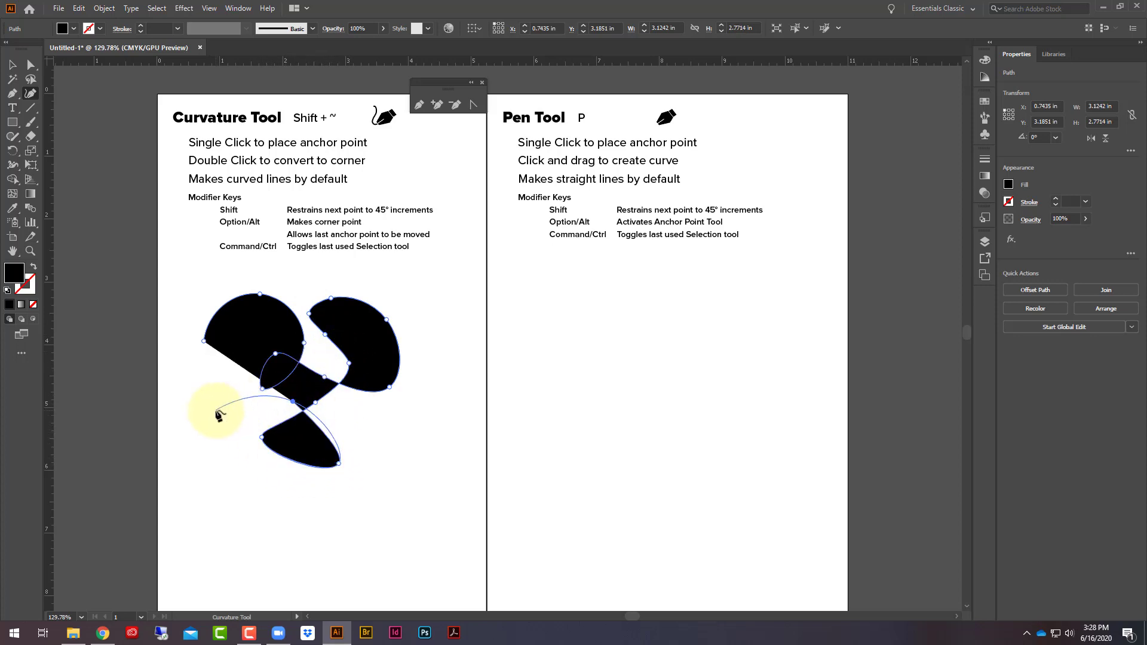
pyautogui.click(215, 411)
pyautogui.click(181, 392)
pyautogui.click(232, 373)
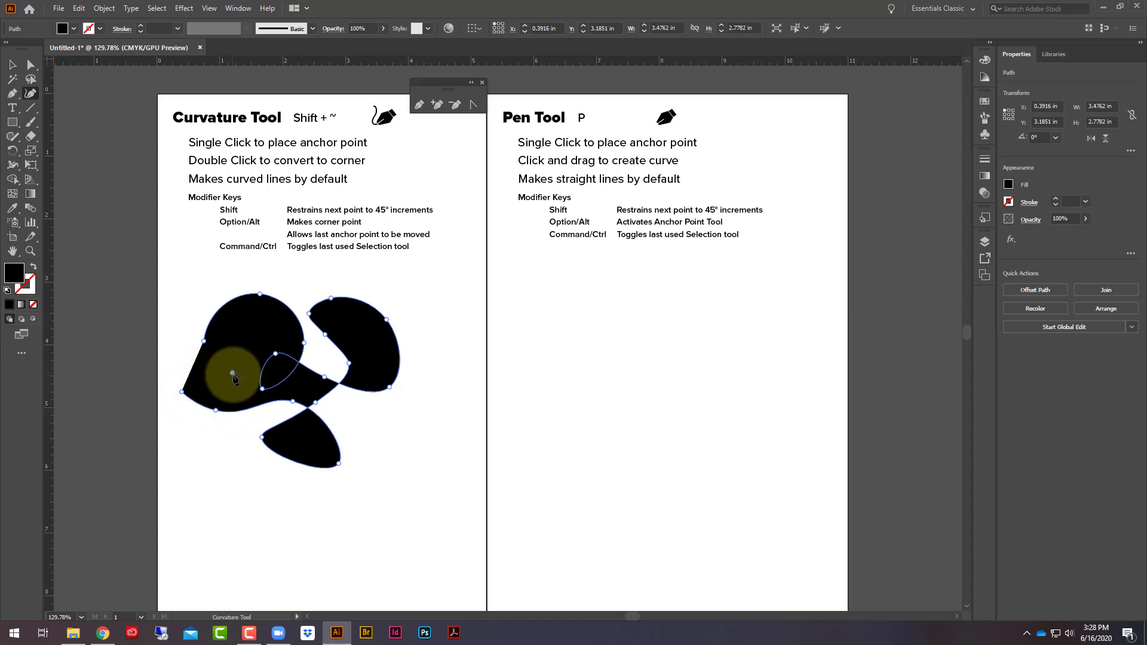
# - Continue the path down from the leaf-shaped loop into a thick curled hook, returning up along its outer left side
pyautogui.click(236, 422)
pyautogui.click(205, 458)
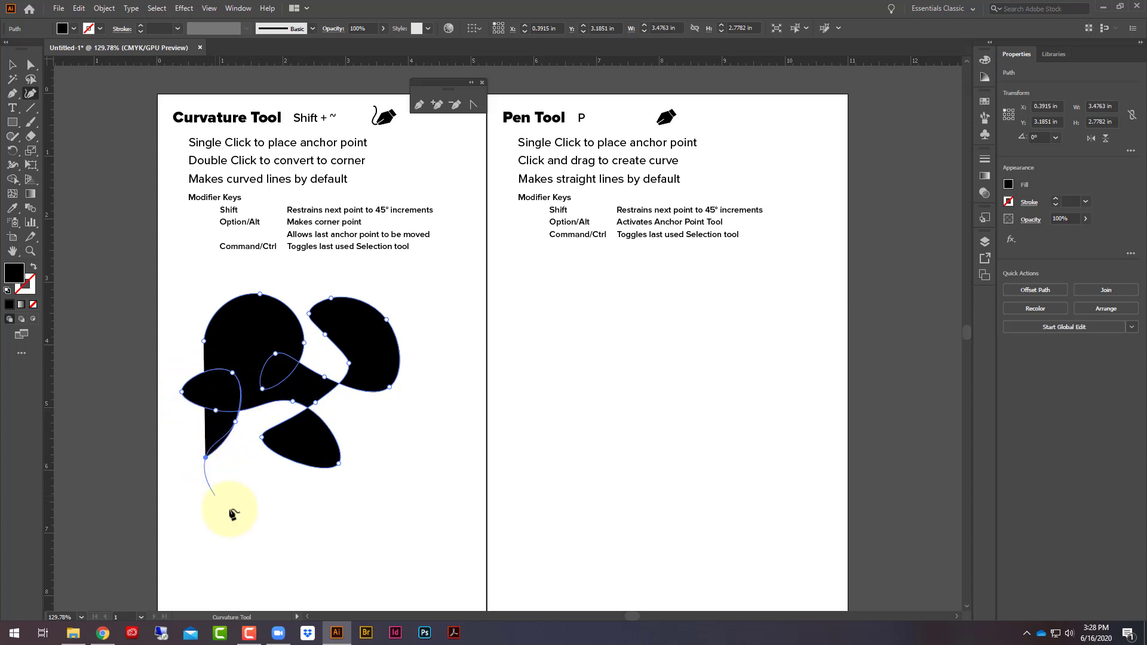
pyautogui.click(231, 510)
pyautogui.click(282, 503)
pyautogui.click(272, 473)
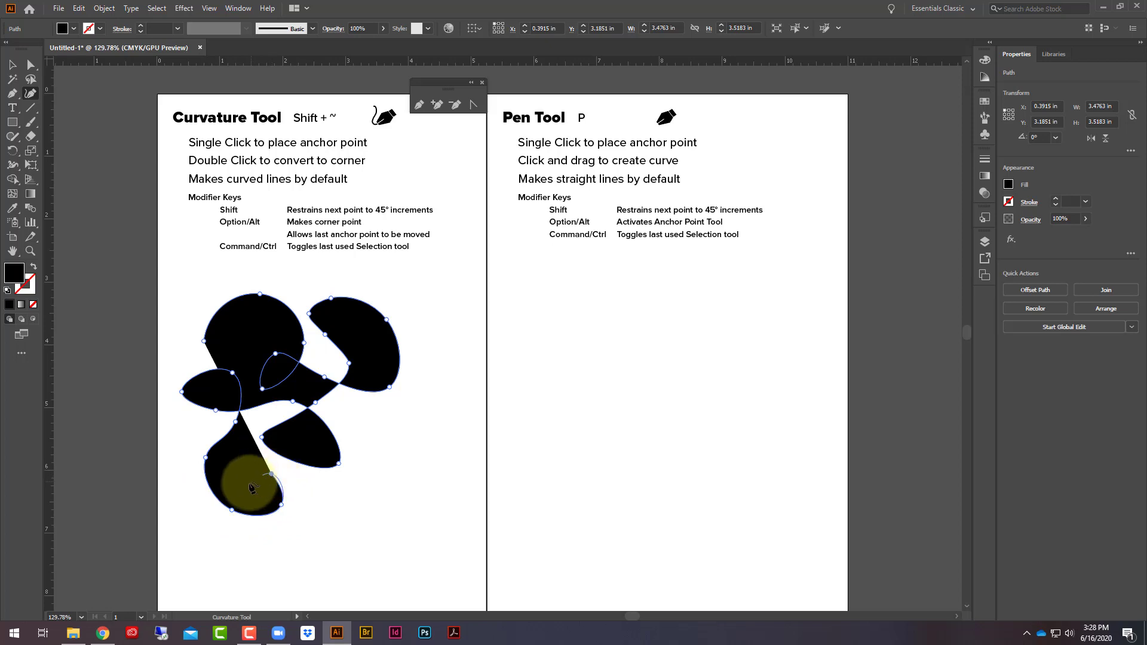
pyautogui.click(239, 485)
pyautogui.click(239, 452)
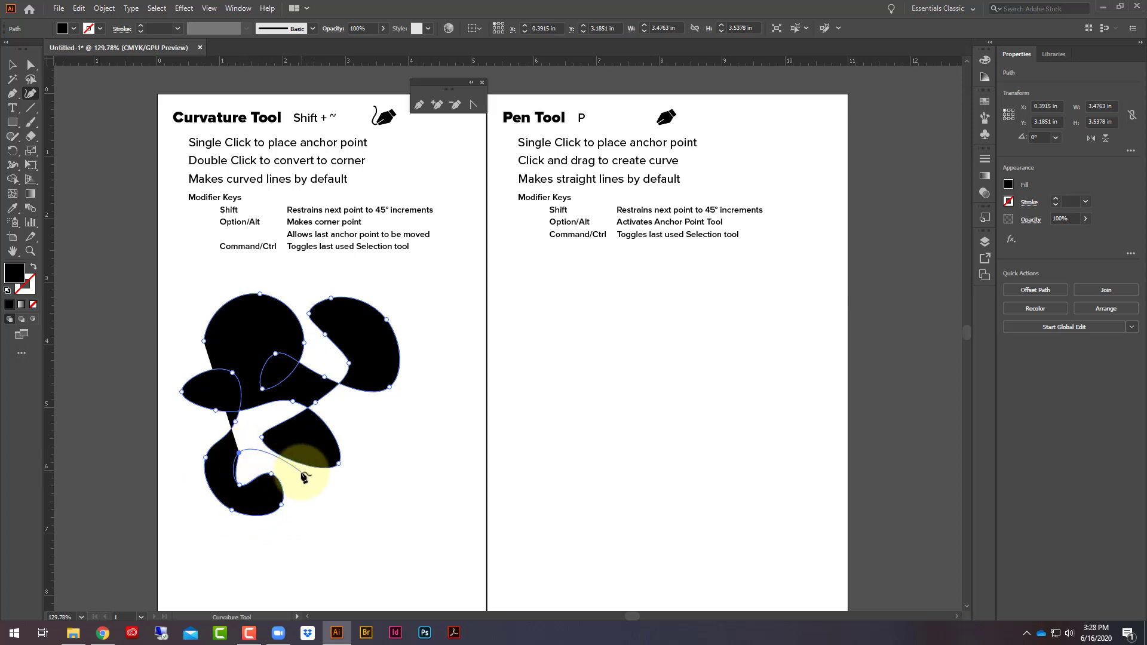
pyautogui.click(301, 472)
pyautogui.click(299, 520)
pyautogui.click(277, 539)
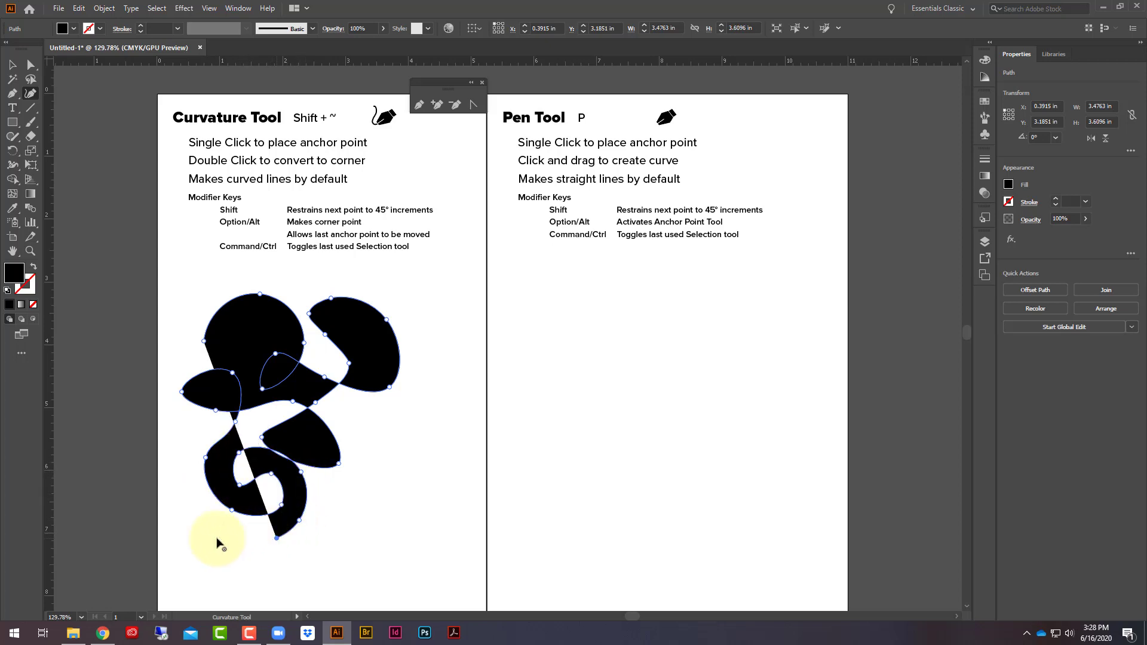
pyautogui.click(183, 529)
pyautogui.click(194, 435)
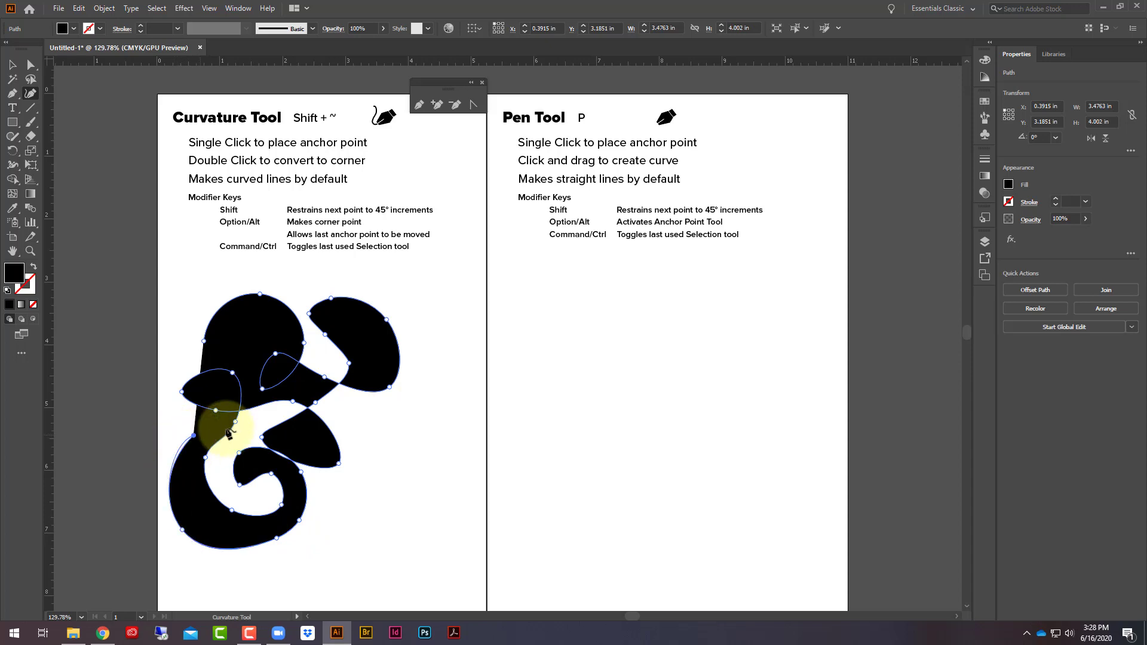
# - Close the curved shape at its starting point, about 3.68 in wide and 4.08 in high, and move it to the column's lower right
pyautogui.click(251, 427)
pyautogui.click(264, 404)
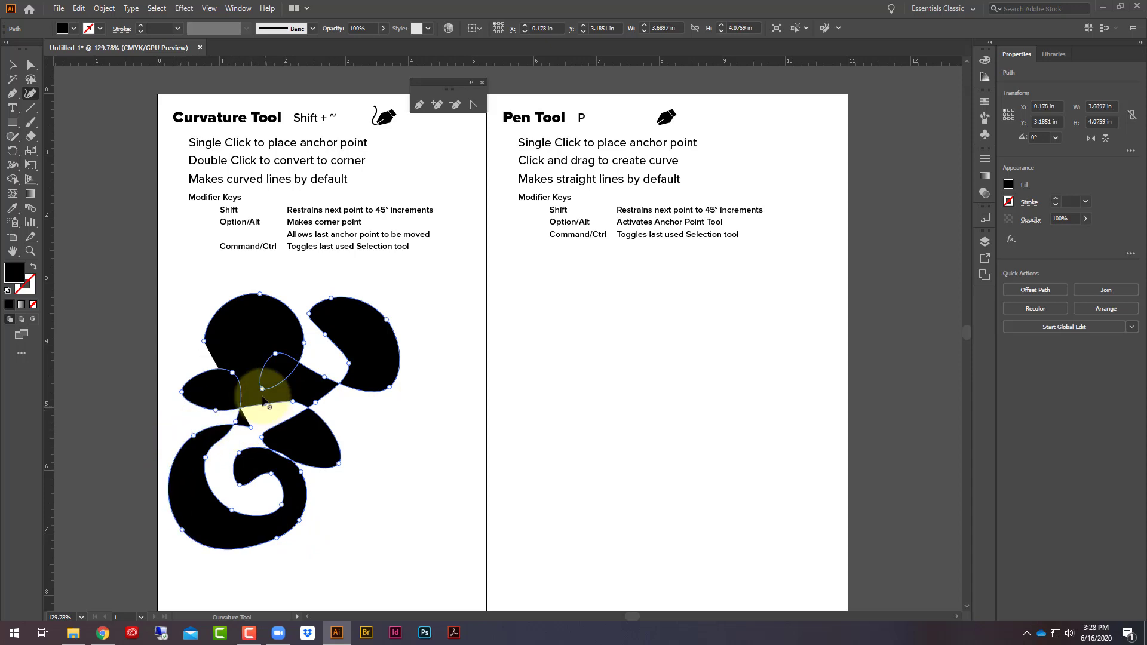
pyautogui.click(237, 348)
pyautogui.click(204, 342)
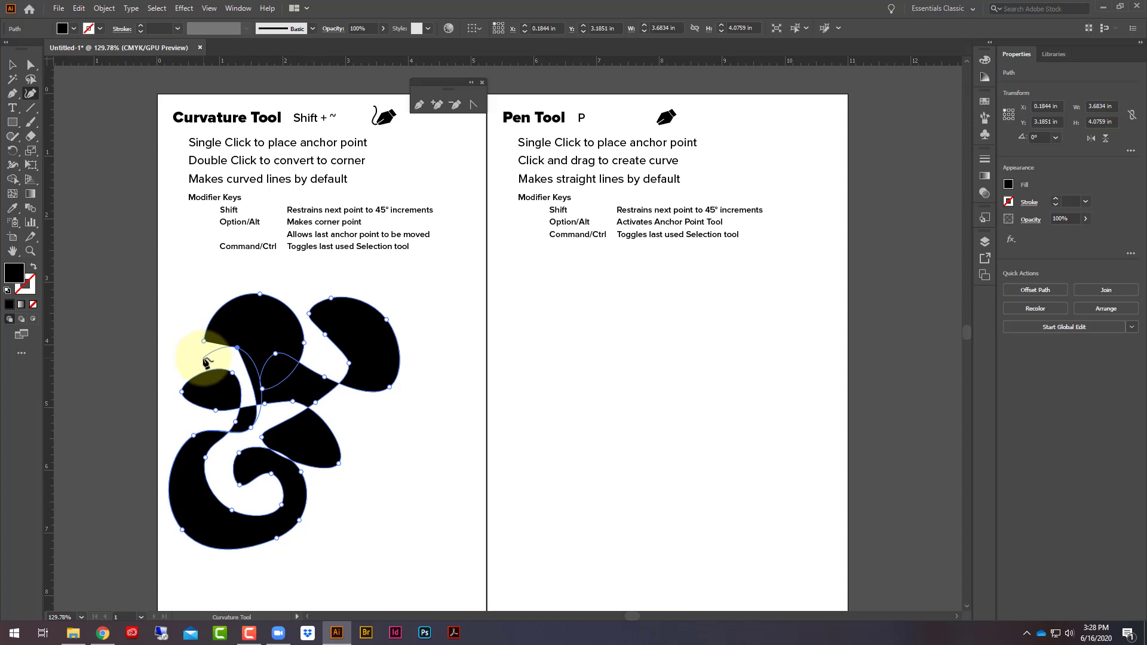
pyautogui.click(204, 359)
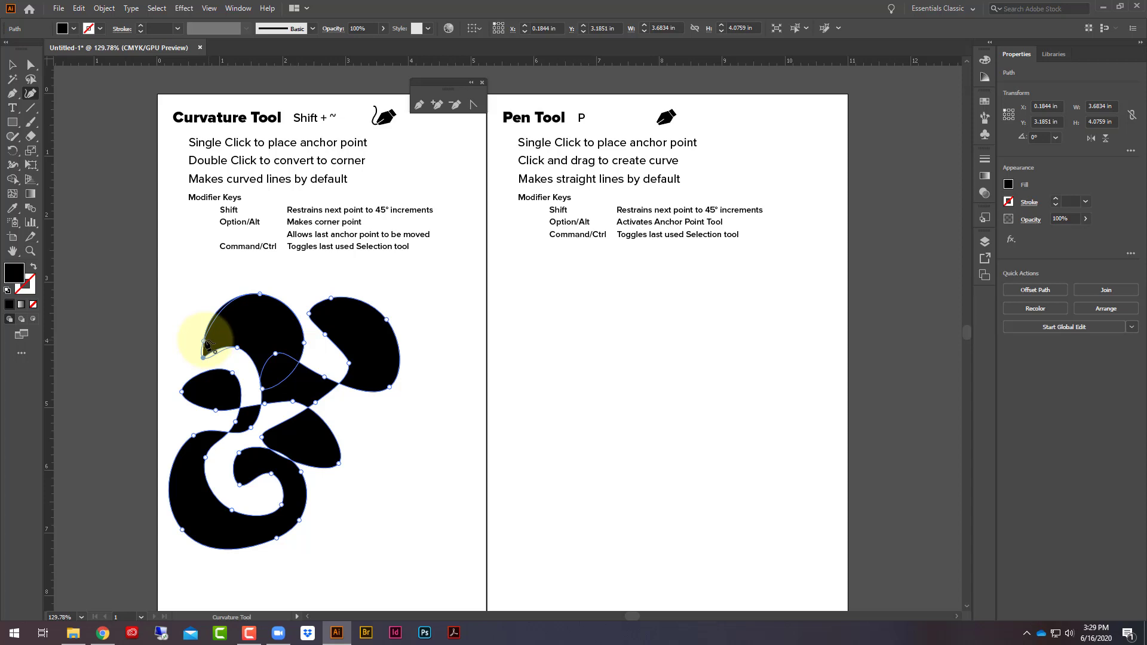
pyautogui.click(205, 344)
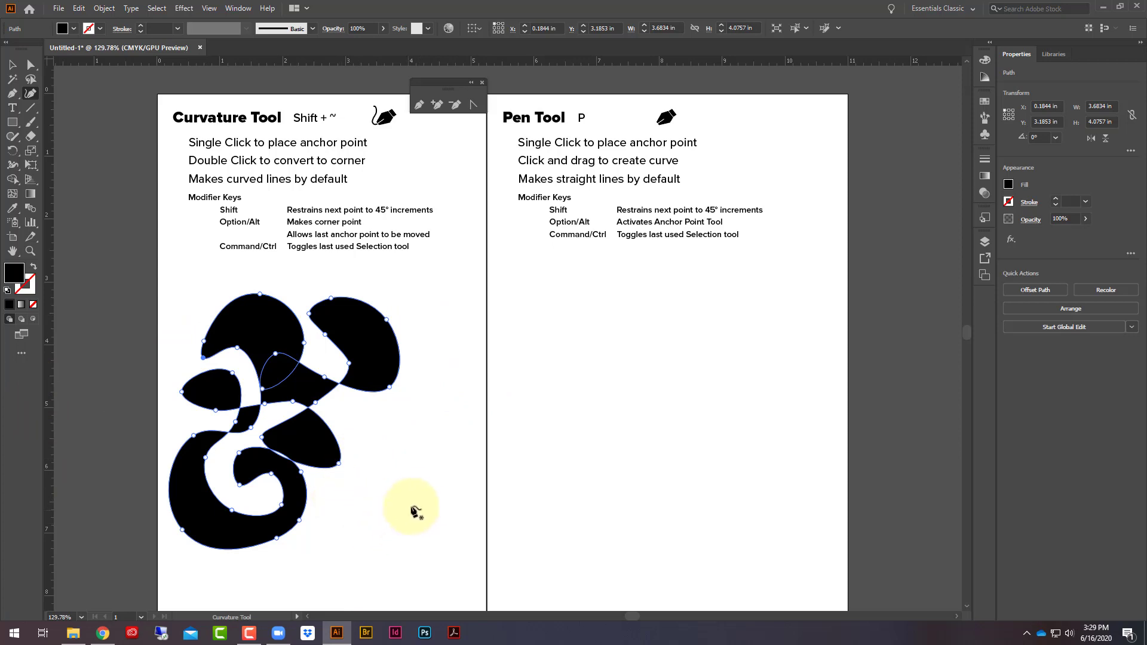
pyautogui.click(12, 64)
pyautogui.moveTo(373, 365); pyautogui.dragTo(457, 410)
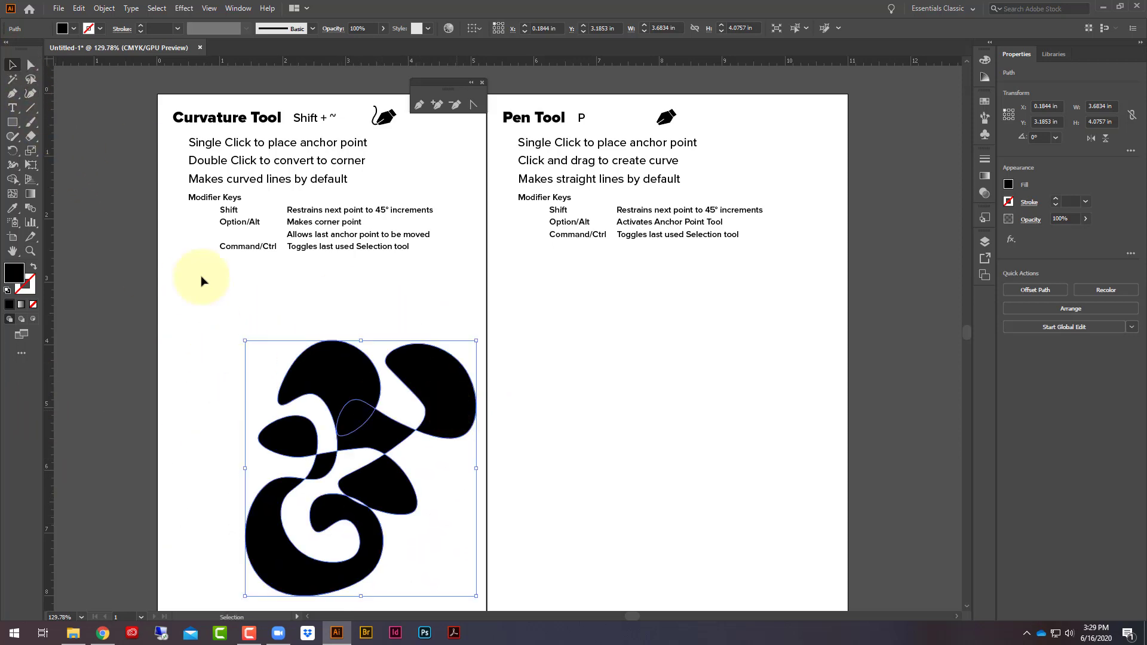
# - With the Curvature tool, start a path below the modifier key notes with two sharp peaks and a curved valley, about 1.43 in wide
pyautogui.click(29, 93)
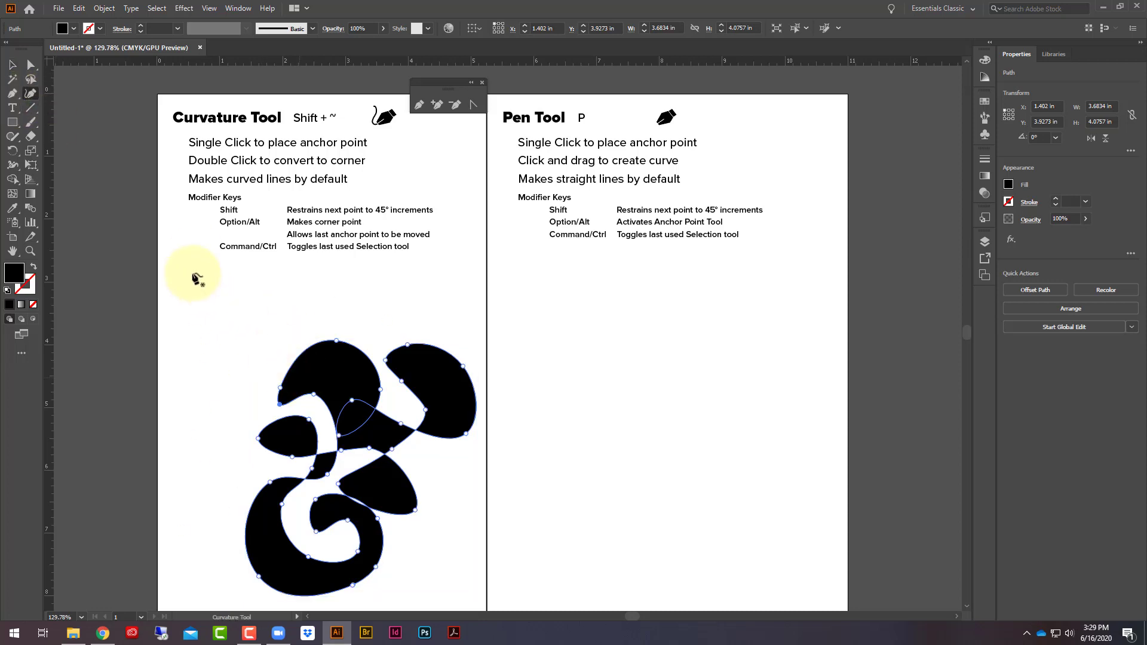
pyautogui.click(195, 333)
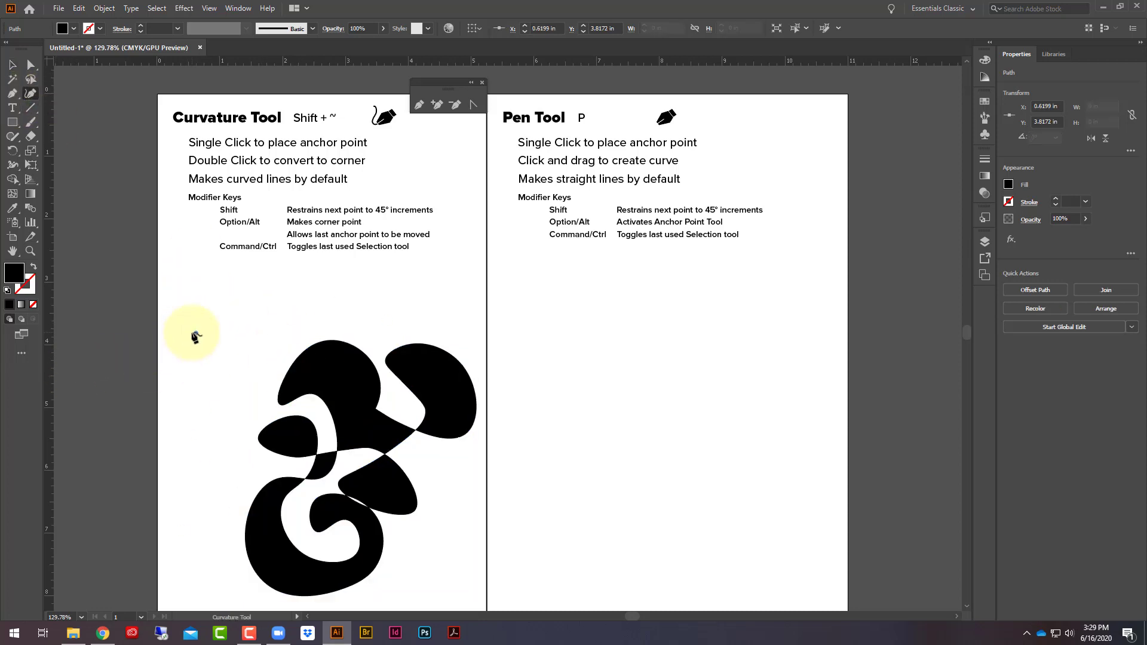
pyautogui.click(227, 282)
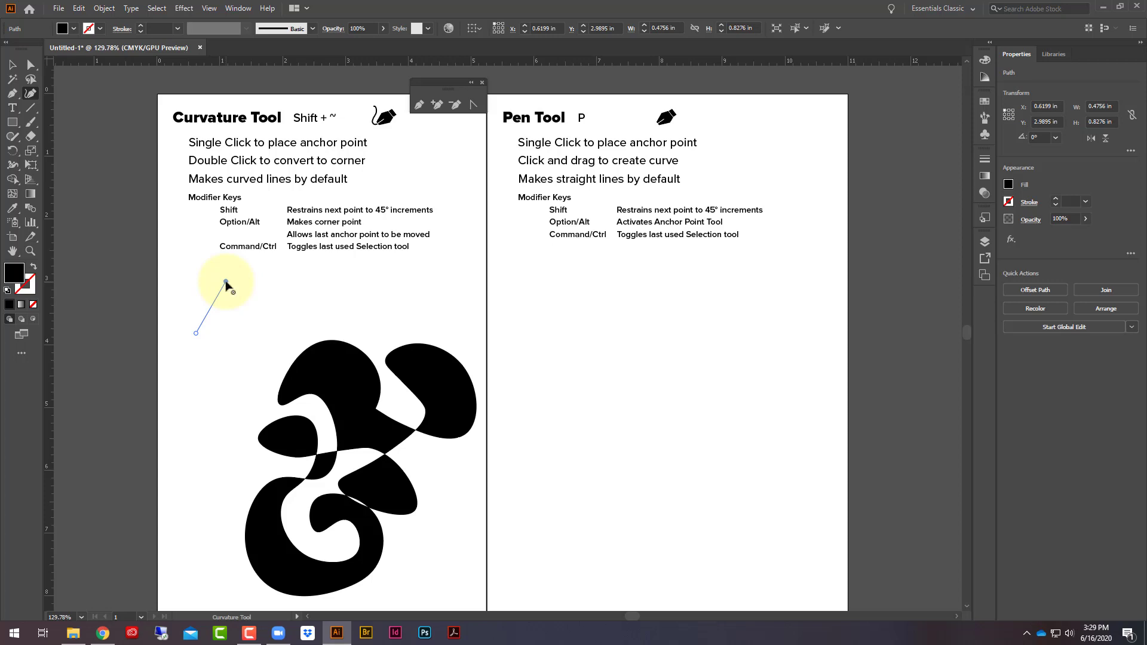
pyautogui.click(239, 331)
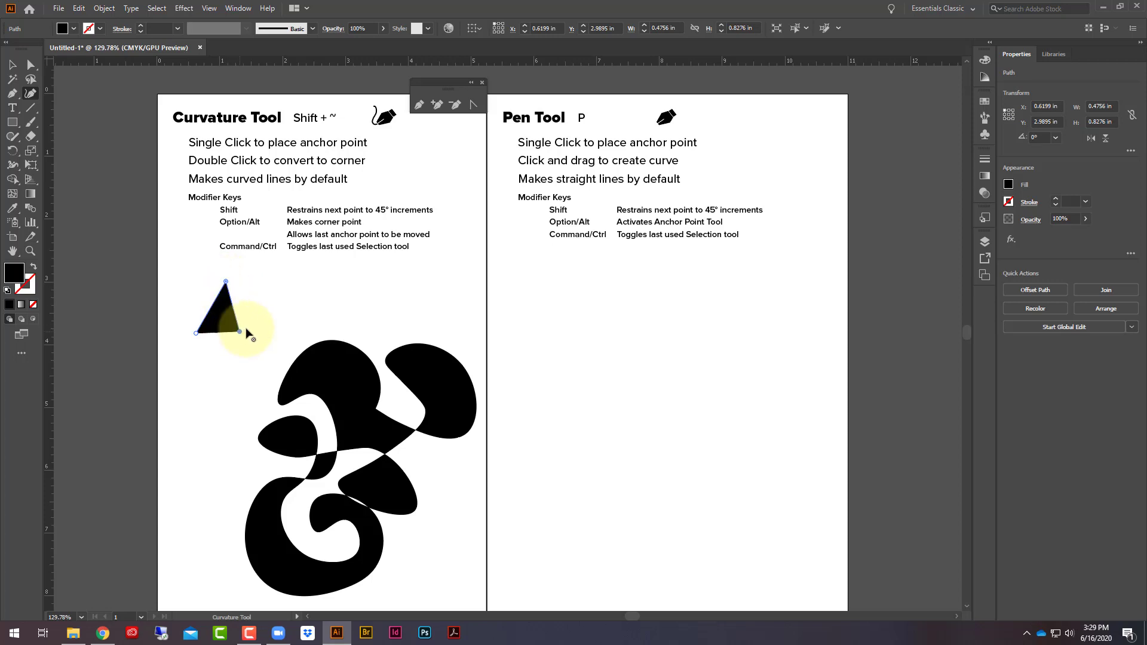
pyautogui.click(277, 282)
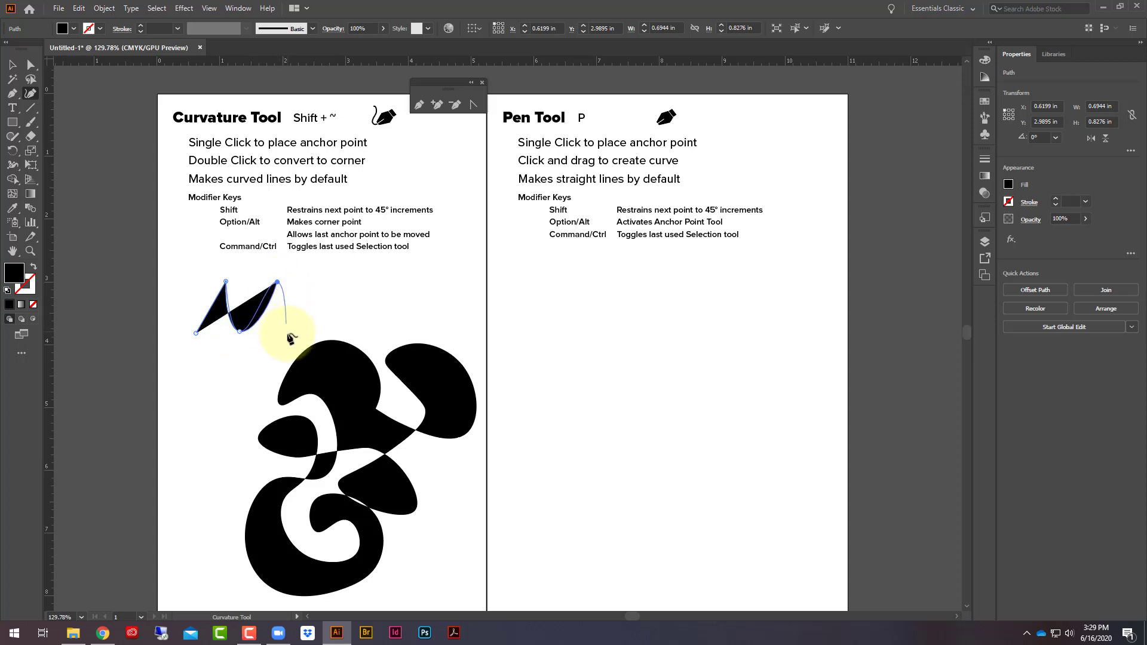
pyautogui.doubleClick(277, 282)
pyautogui.click(285, 331)
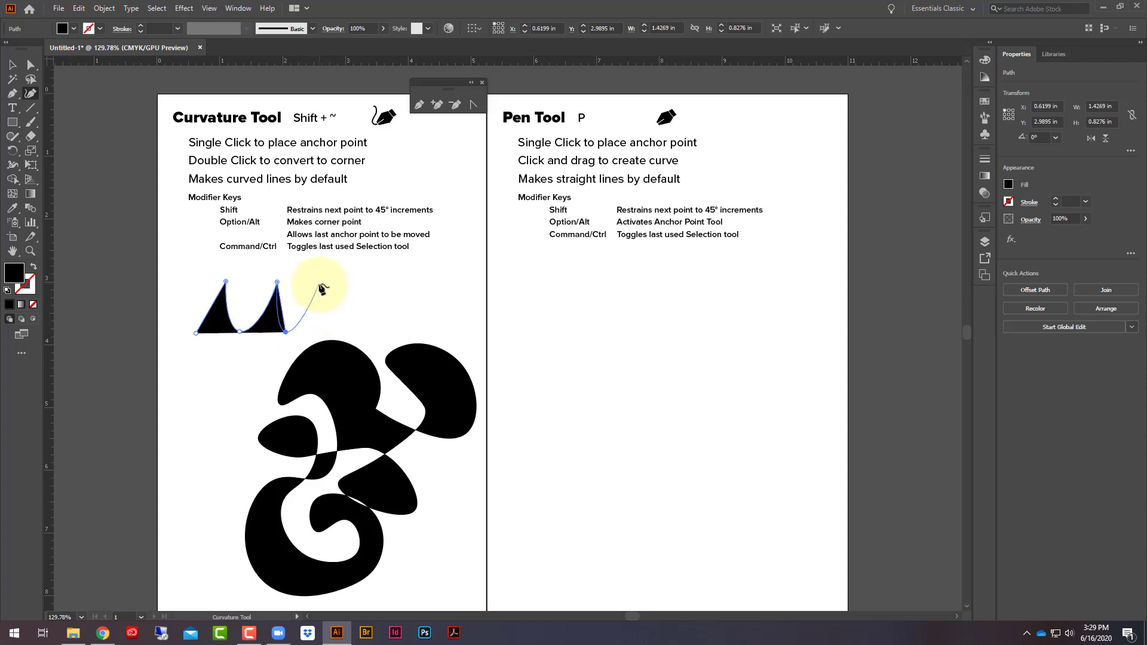
# - Extend the path with two more sharp peaks and curved valleys, and close it with a rounded underside, about 2.95 by 1.33 in
pyautogui.click(319, 284)
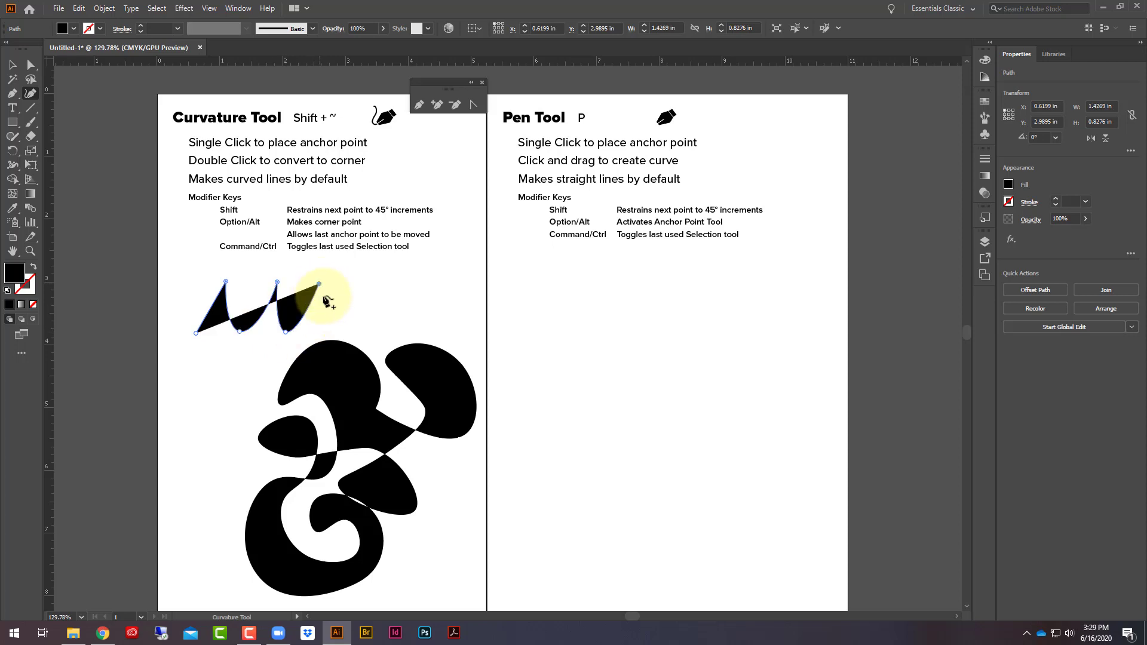
pyautogui.click(336, 327)
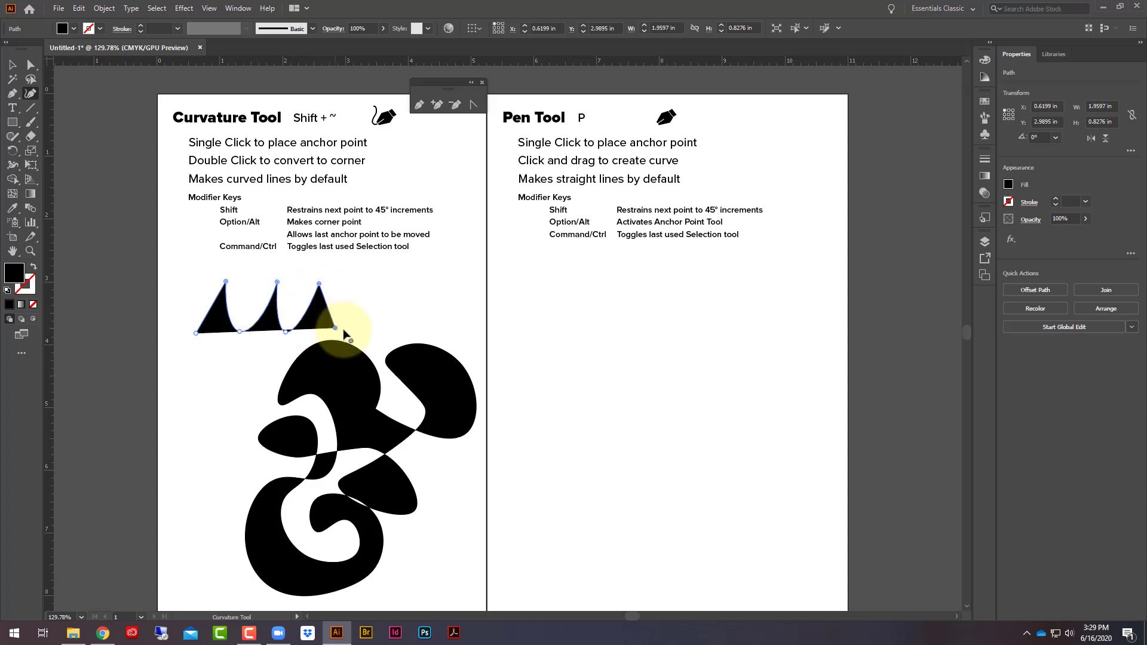
pyautogui.click(363, 283)
pyautogui.click(378, 332)
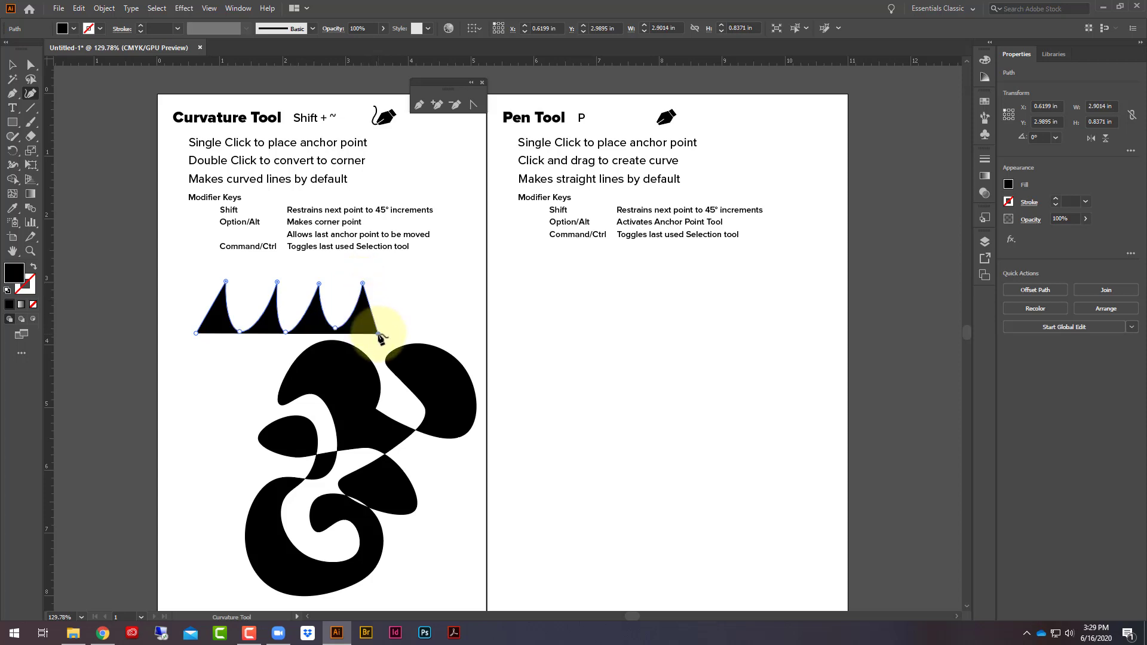
pyautogui.press('Escape')
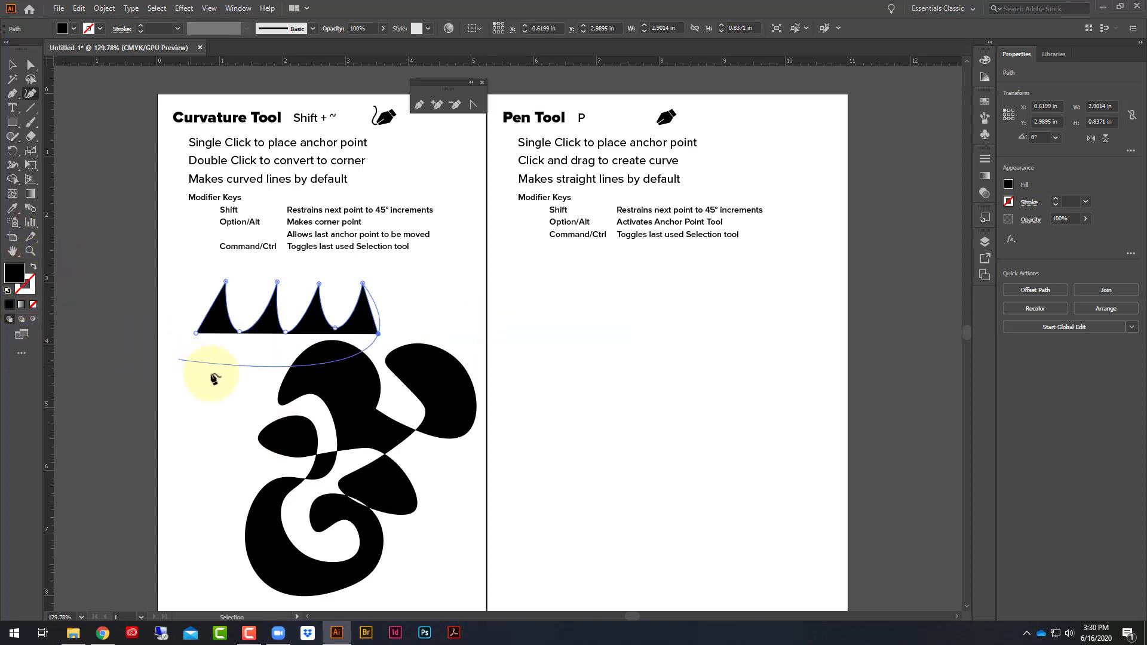
pyautogui.click(196, 336)
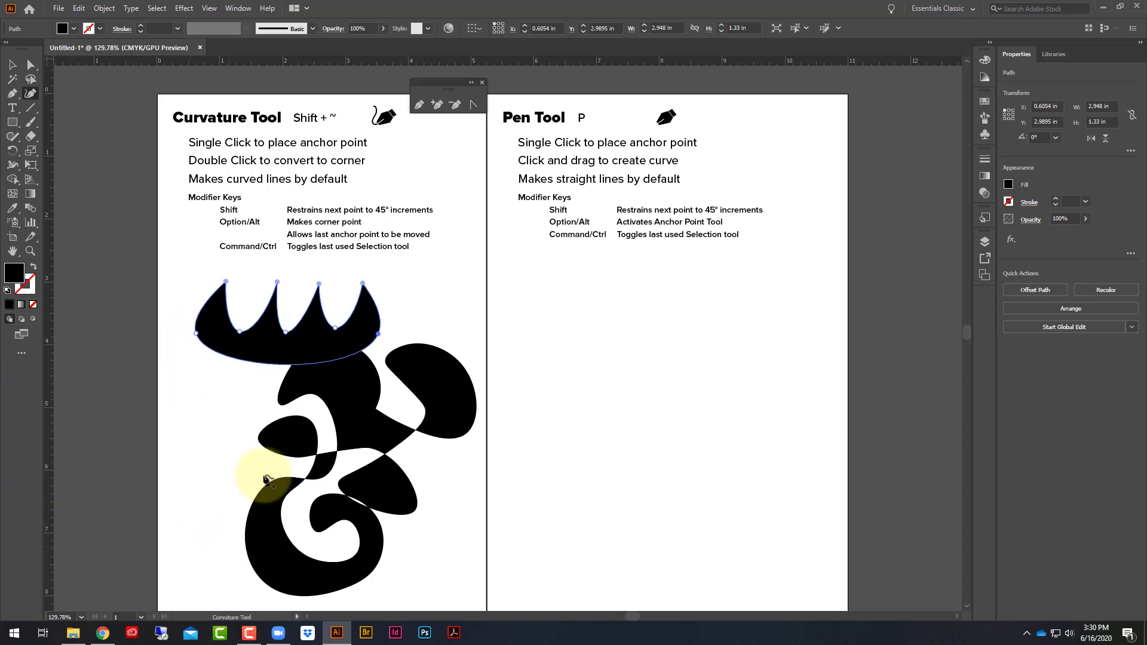
# - Delete the old looping shape and reposition the crown-like shape just below the modifier key notes
pyautogui.click(18, 68)
pyautogui.moveTo(318, 325)
pyautogui.mouseDown()
pyautogui.moveTo(313, 299)
pyautogui.moveTo(310, 312)
pyautogui.mouseUp()
pyautogui.moveTo(323, 374)
pyautogui.mouseDown()
pyautogui.moveTo(328, 426)
pyautogui.moveTo(331, 392)
pyautogui.mouseUp()
pyautogui.press('Delete')
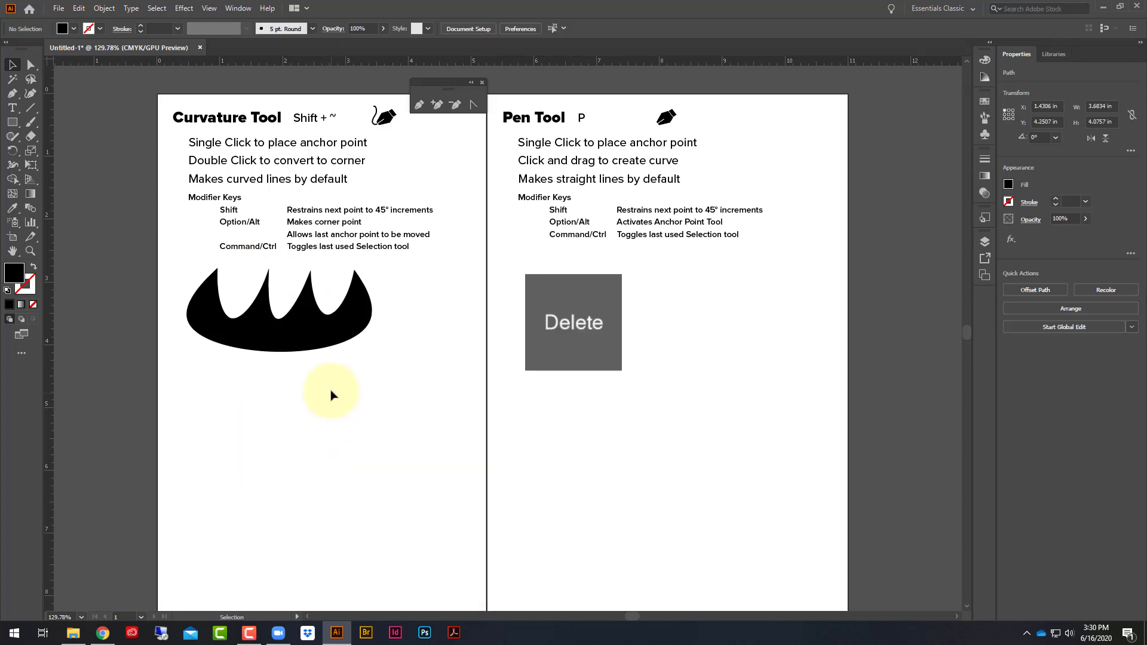
pyautogui.moveTo(305, 352); pyautogui.dragTo(305, 368)
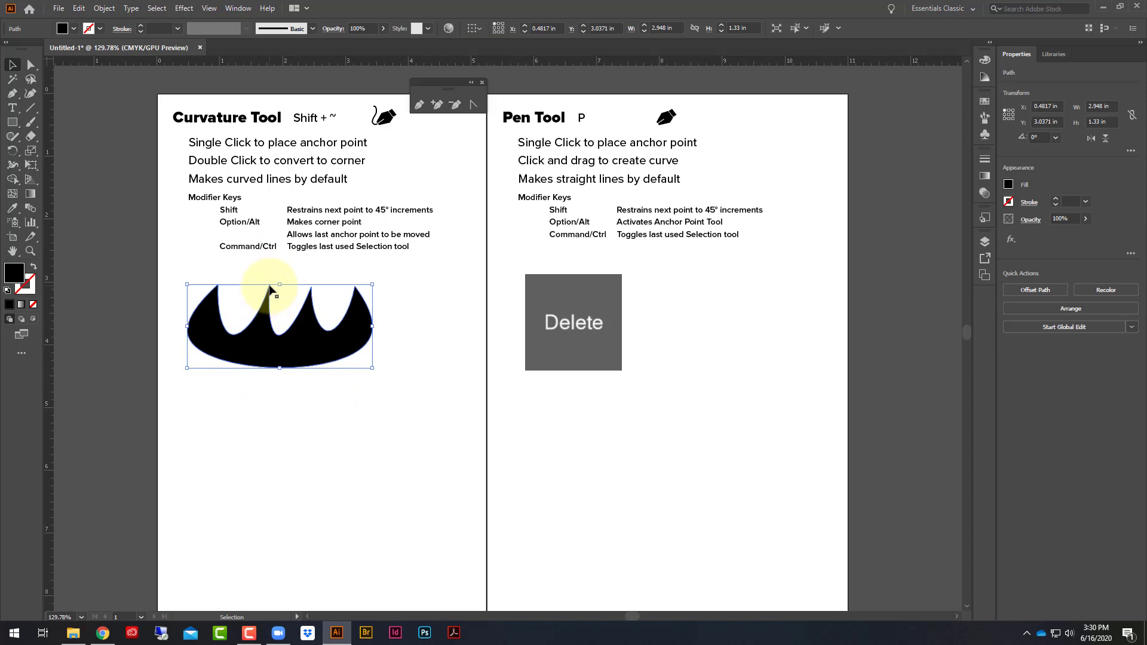
# - Convert the crown shape's first three peaks from the left to smooth points with the Curvature tool
pyautogui.click(36, 91)
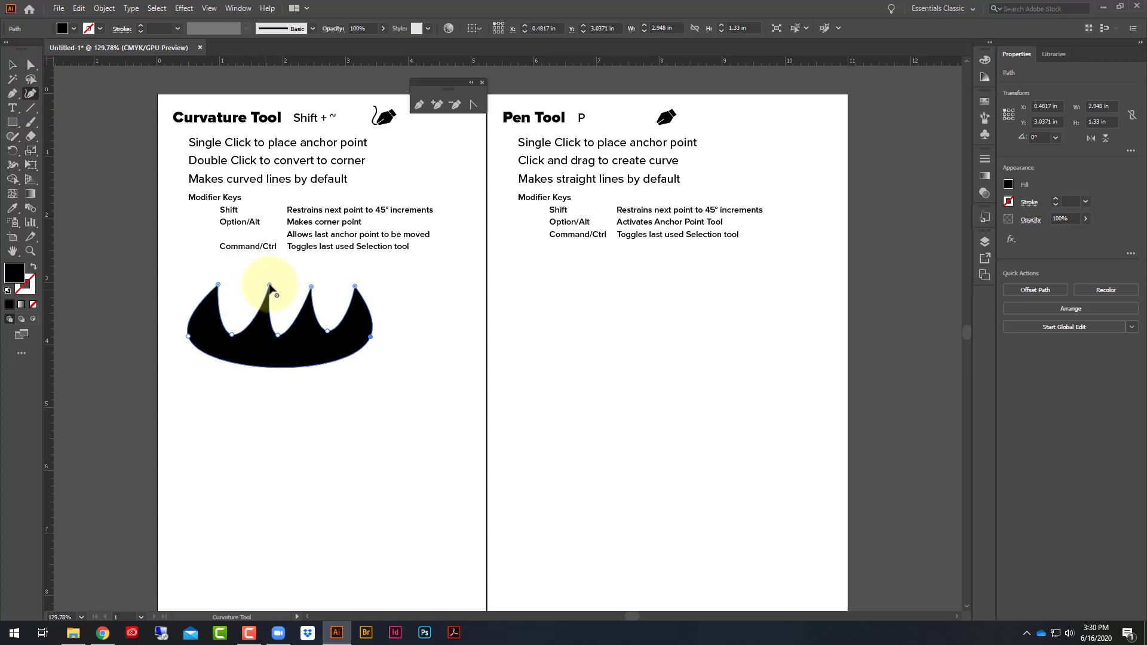
pyautogui.doubleClick(269, 286)
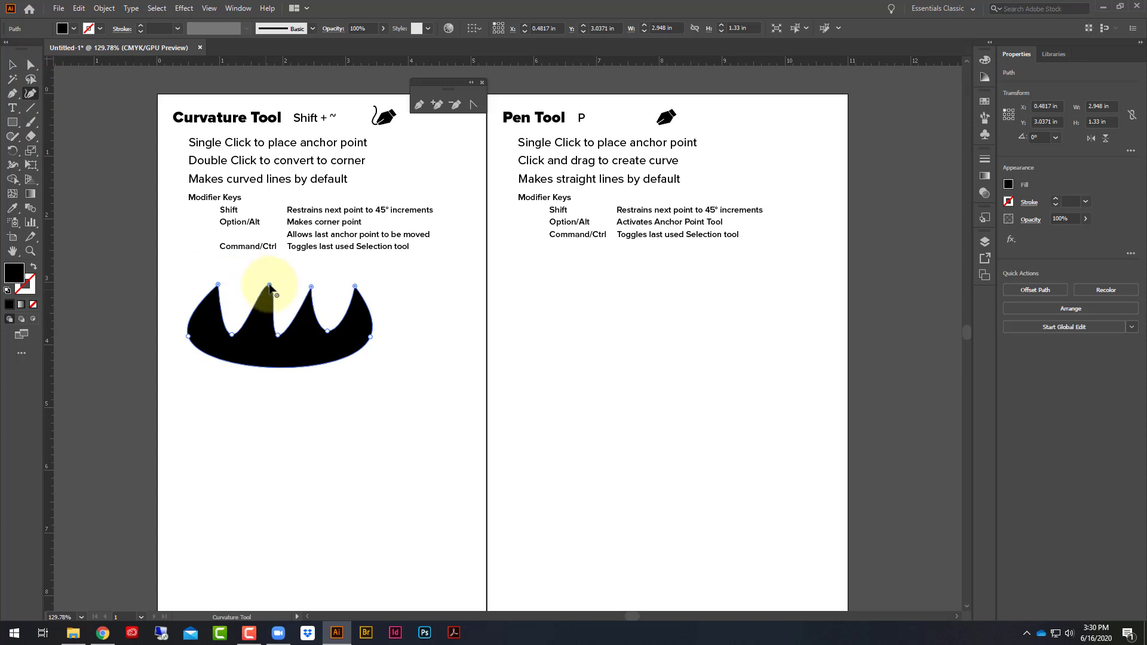
pyautogui.doubleClick(218, 286)
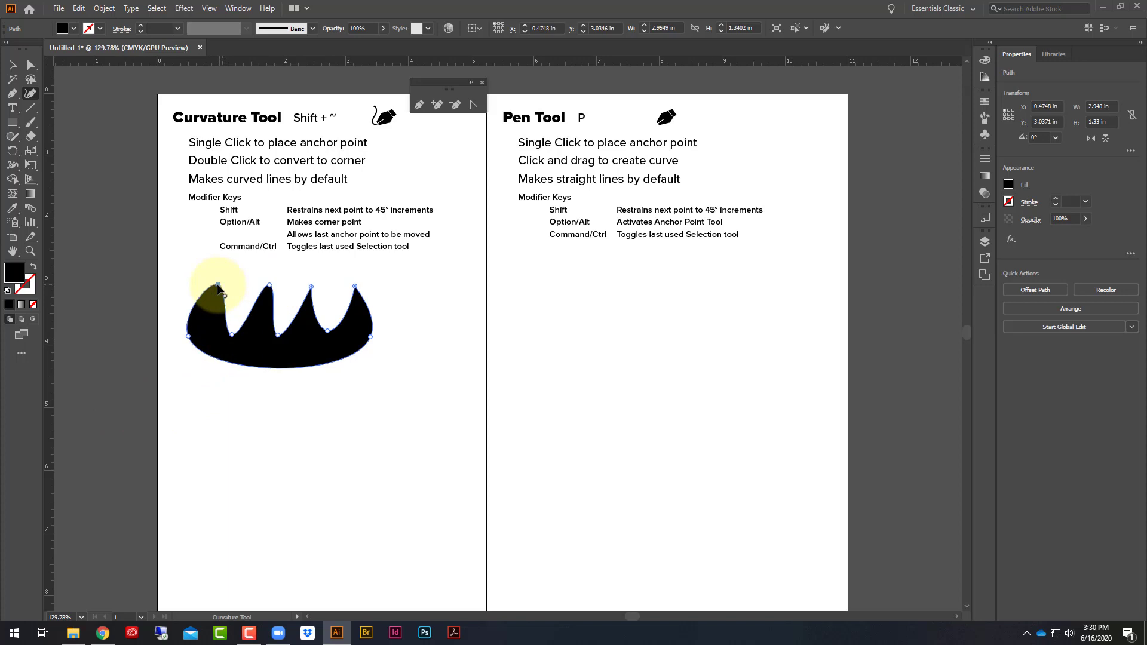
pyautogui.doubleClick(311, 287)
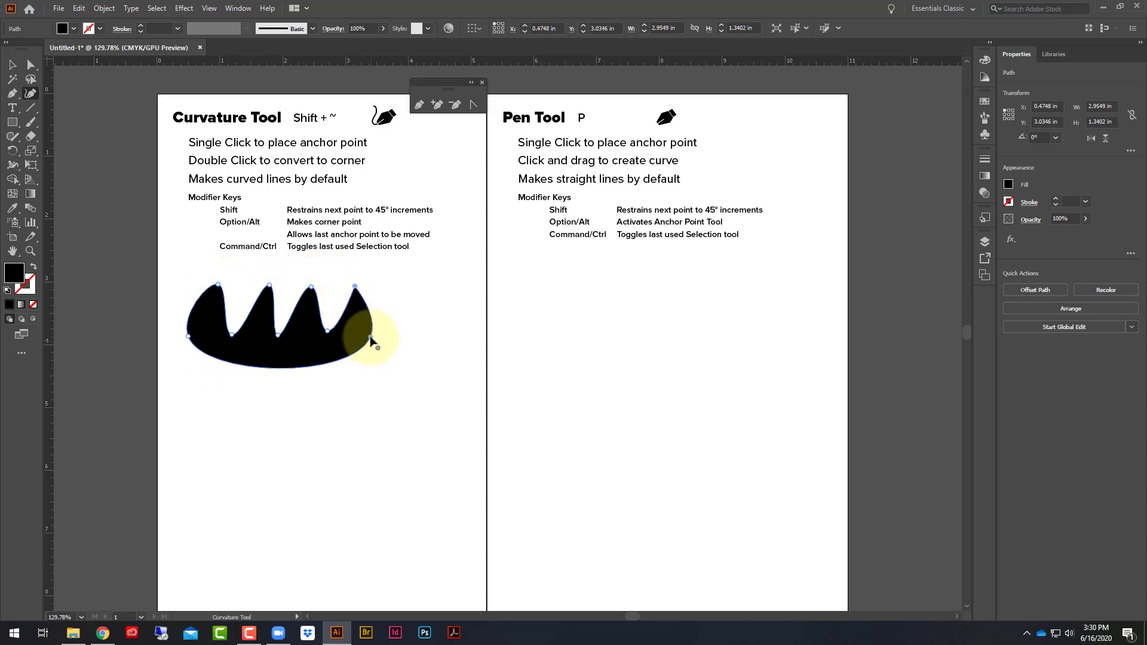
# - Convert the crown shape's two base ends to corners and pull its straight base down into a deep curve, making it about 1.62 in high
pyautogui.doubleClick(371, 338)
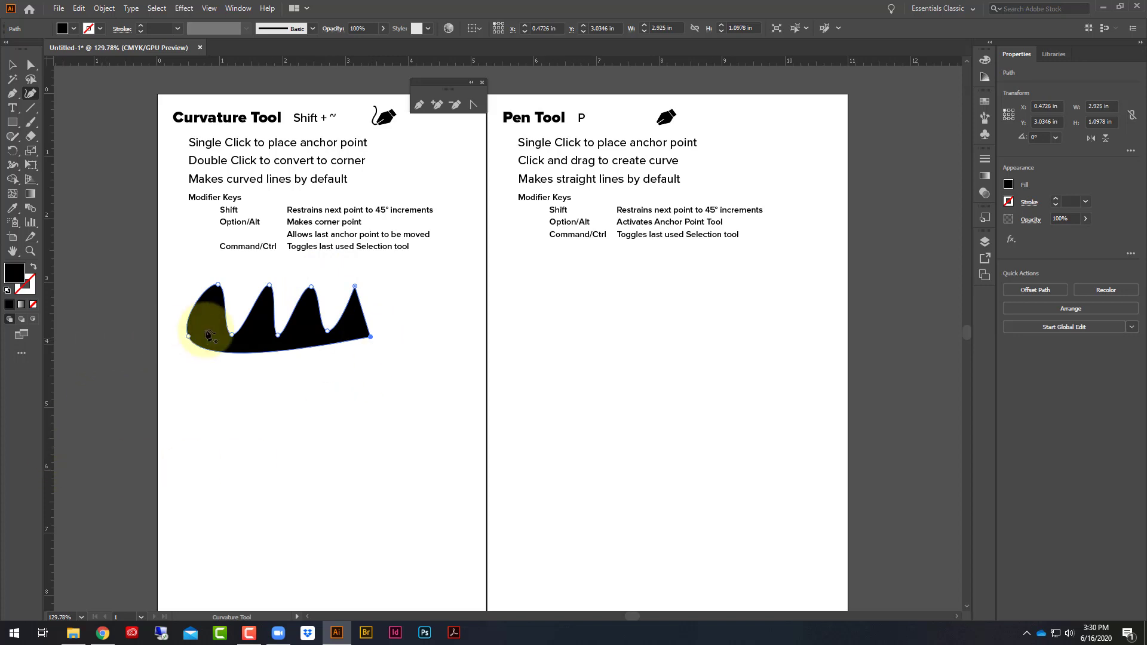
pyautogui.doubleClick(189, 337)
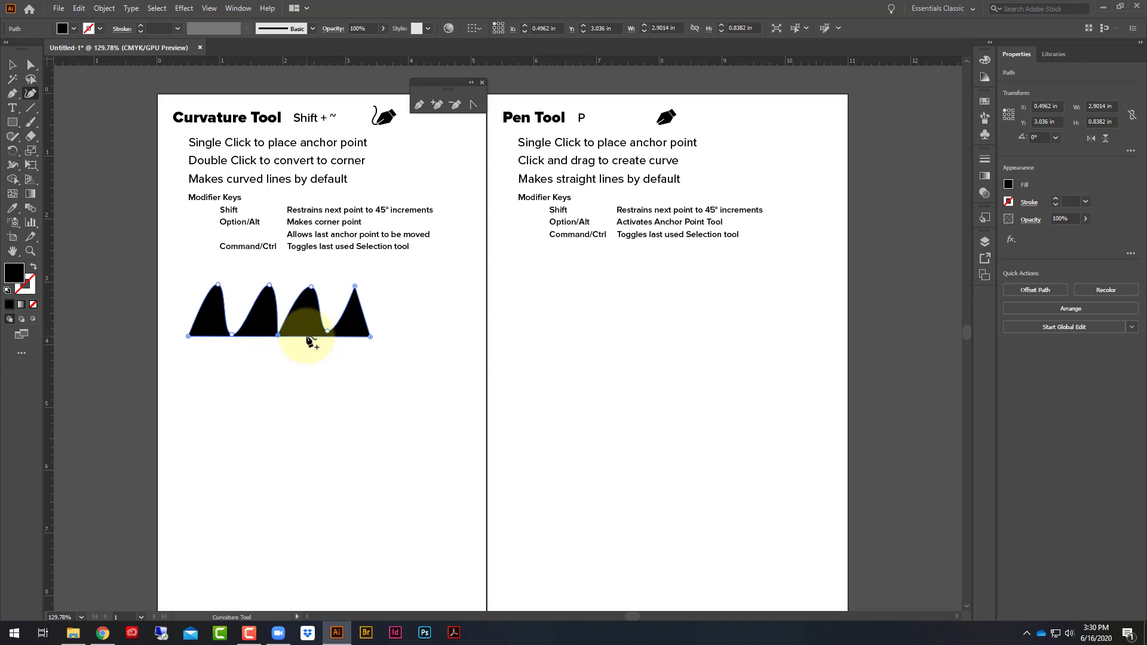
pyautogui.moveTo(306, 336); pyautogui.dragTo(306, 382)
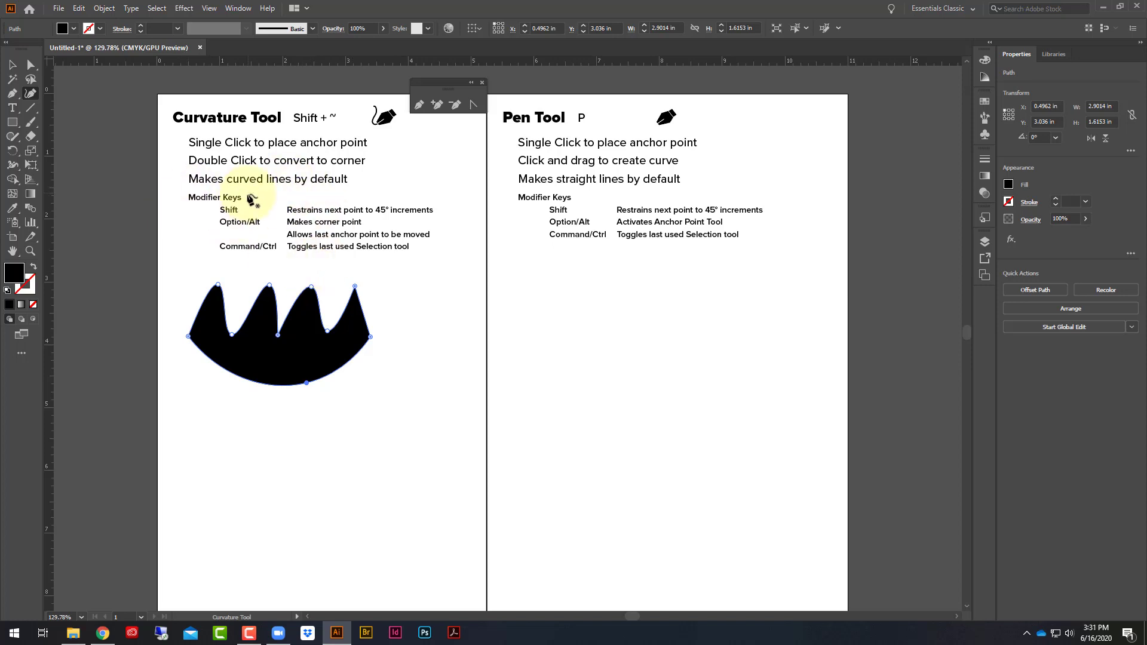
# - Draw a closed four-point crossing shape below the crown's right end, and convert its two left points to corners, about 1.62 by 1.26 in
pyautogui.click(346, 481)
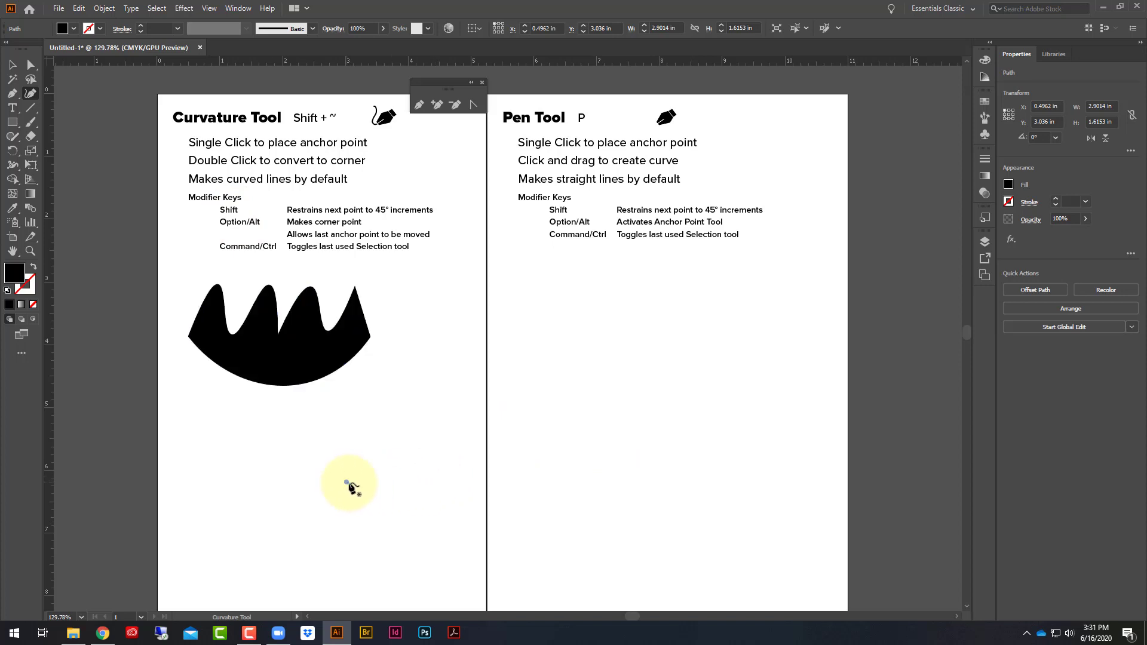
pyautogui.click(417, 403)
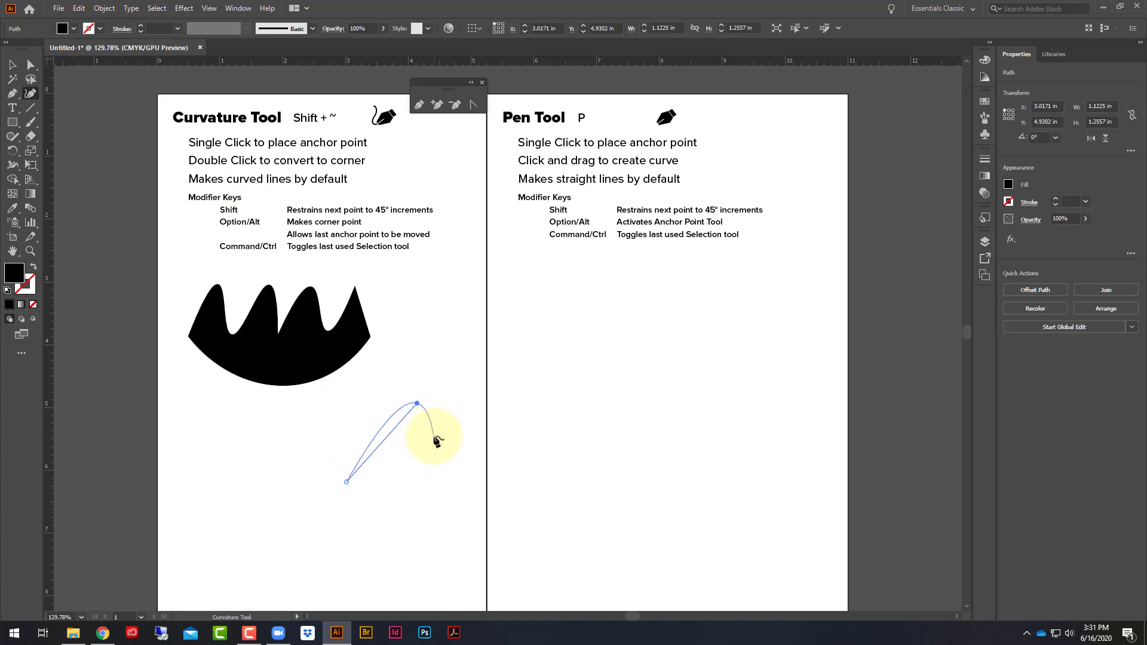
pyautogui.click(444, 430)
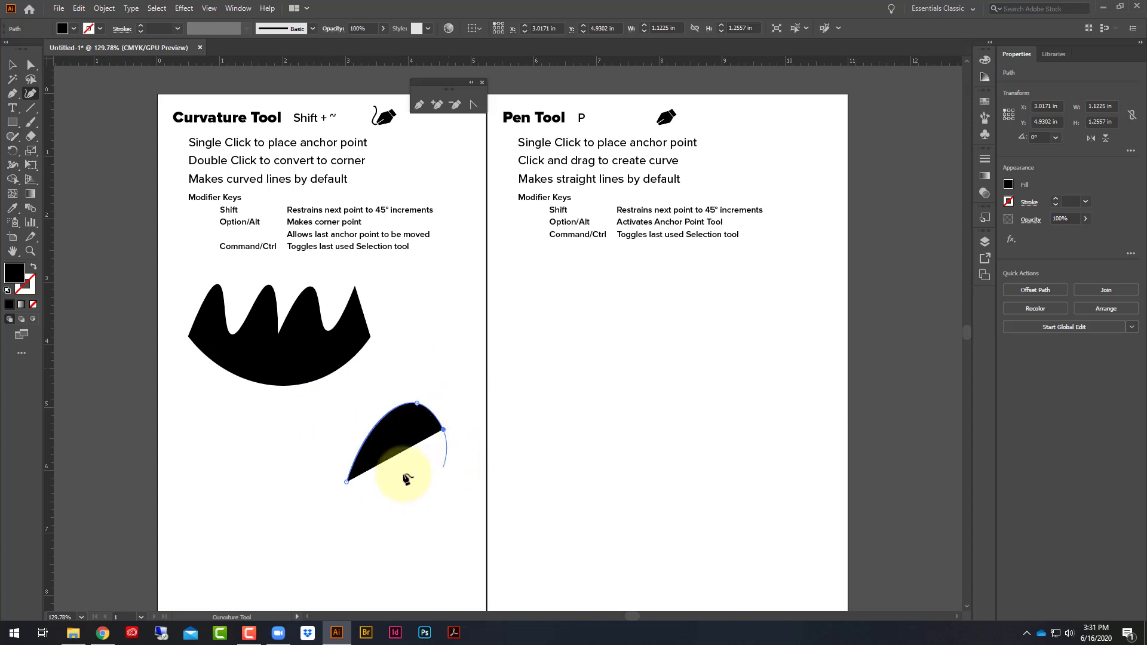
pyautogui.click(342, 429)
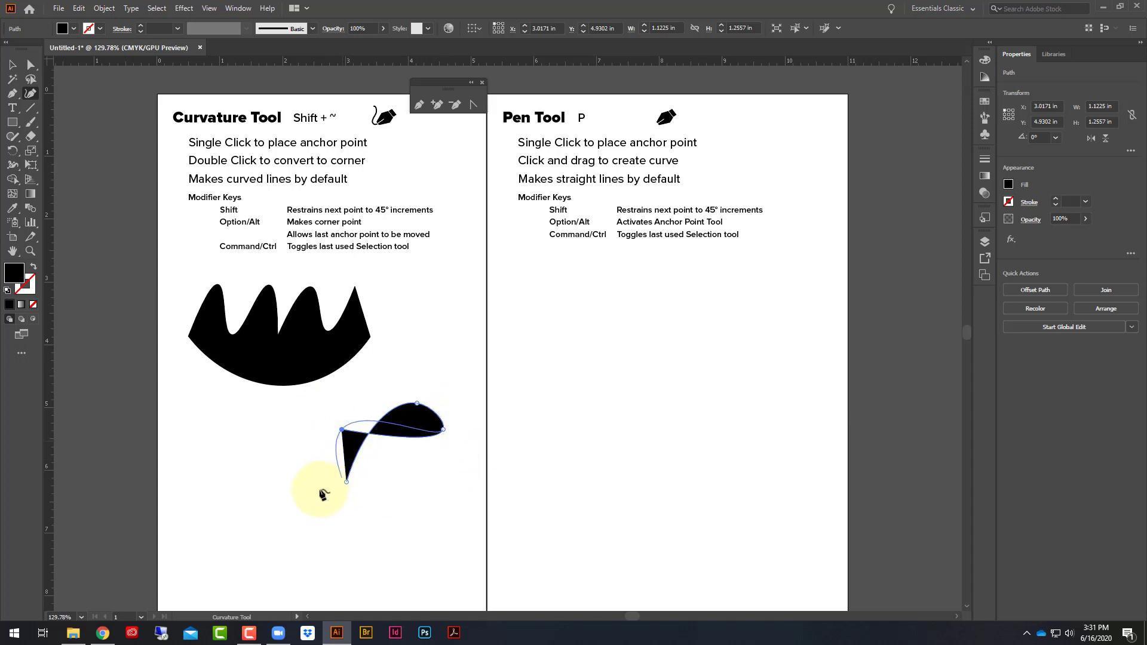
pyautogui.click(349, 481)
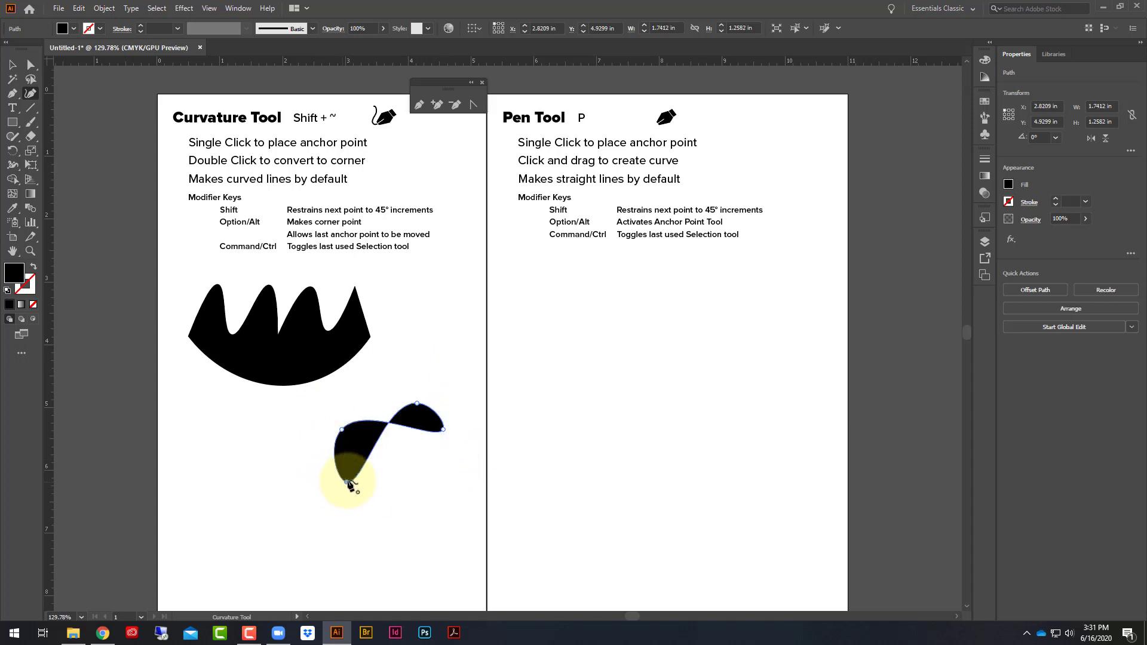
pyautogui.doubleClick(346, 483)
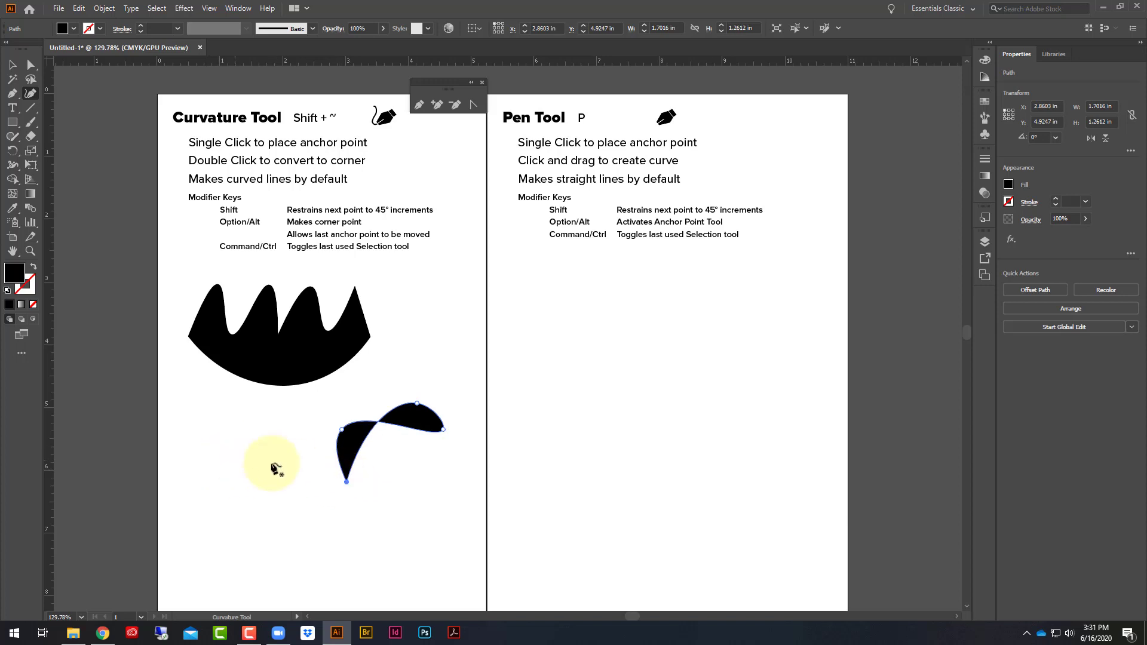
pyautogui.doubleClick(343, 431)
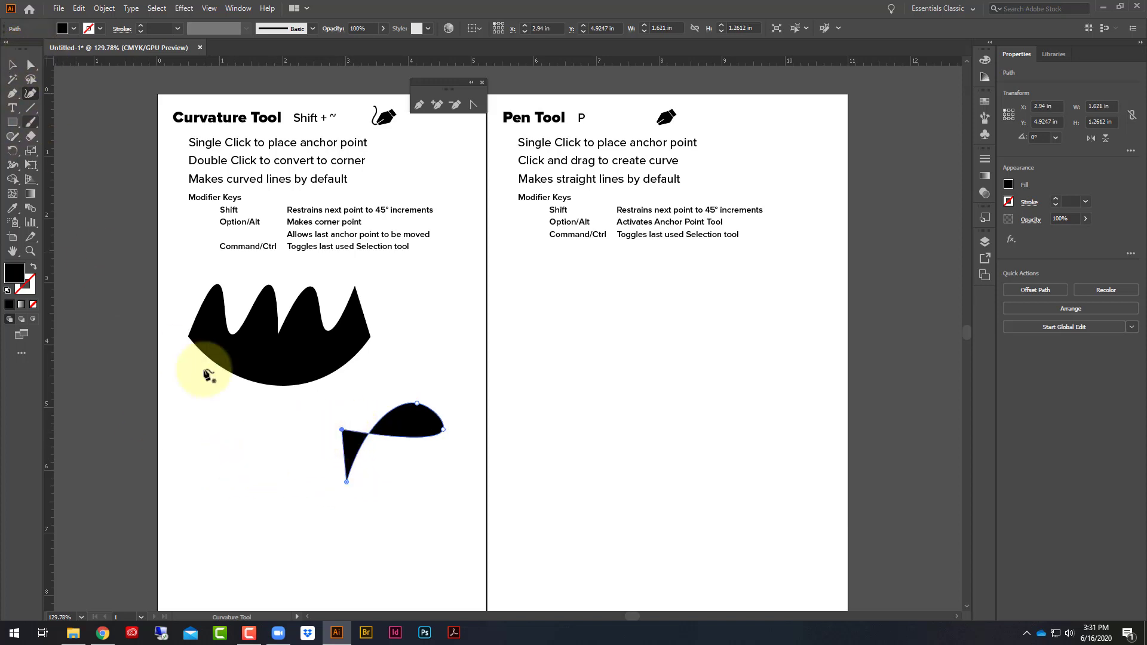
# - Start a three-point arc in the column's lower left and move its last anchor up and right, making it about 1.6 by 1.5 in
pyautogui.click(213, 524)
pyautogui.click(231, 449)
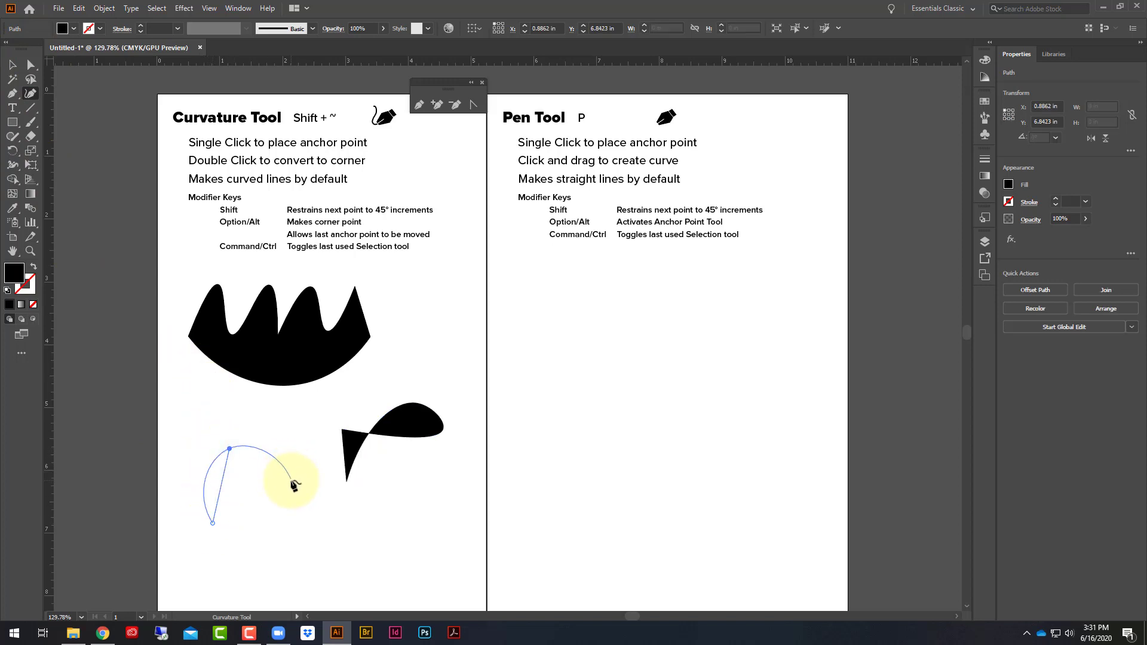
pyautogui.click(291, 480)
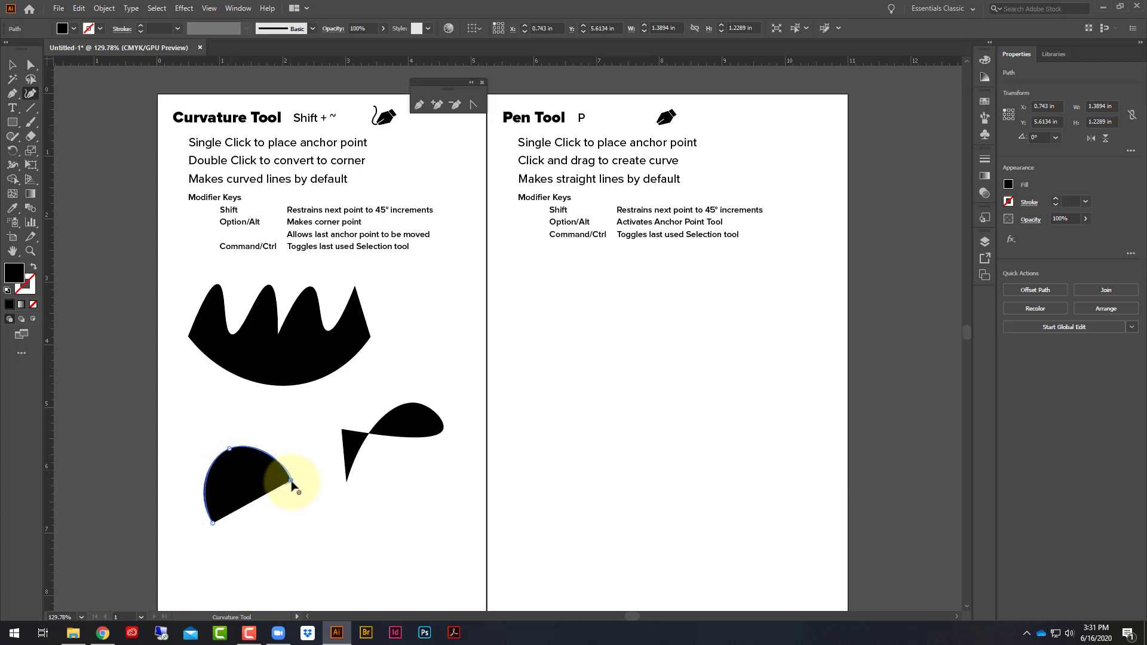
pyautogui.moveTo(291, 480); pyautogui.dragTo(308, 436)
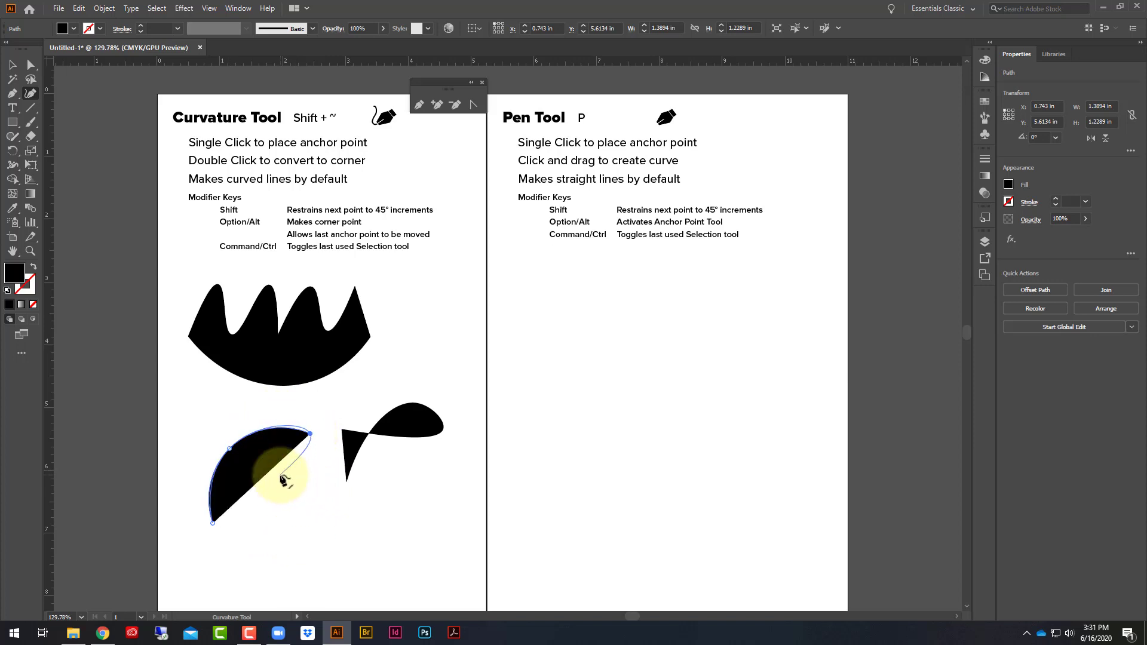
# - Continue the arc with five corner points that turn back inside it and form a jagged notch toward the right
pyautogui.click(254, 461)
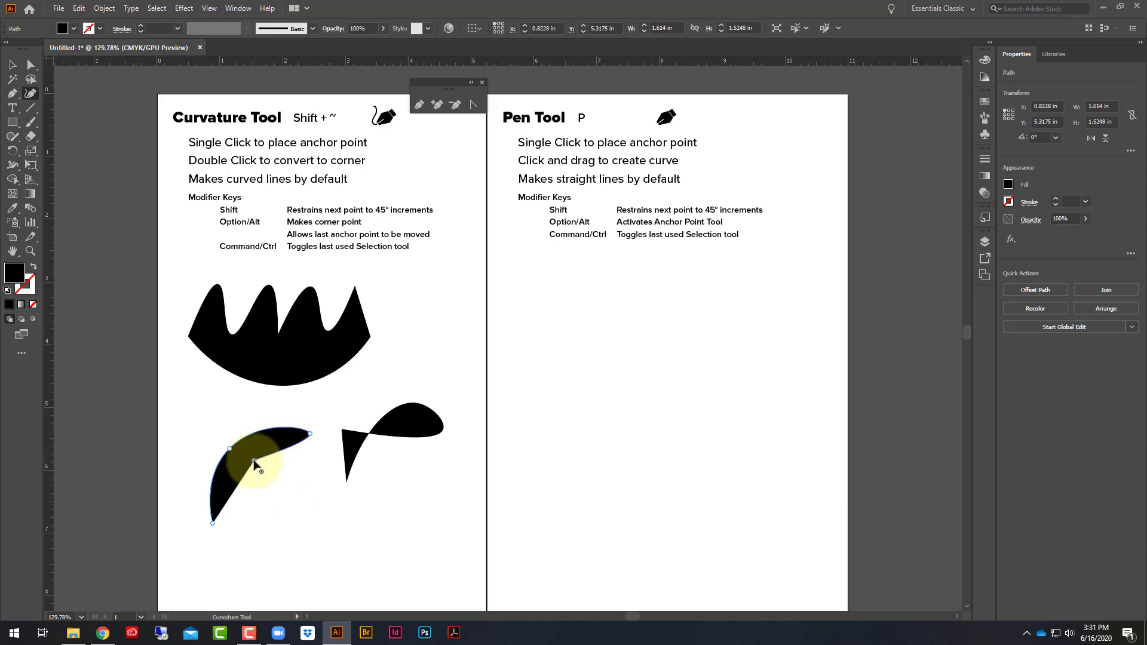
pyautogui.click(271, 523)
pyautogui.click(305, 492)
pyautogui.click(297, 467)
pyautogui.click(330, 492)
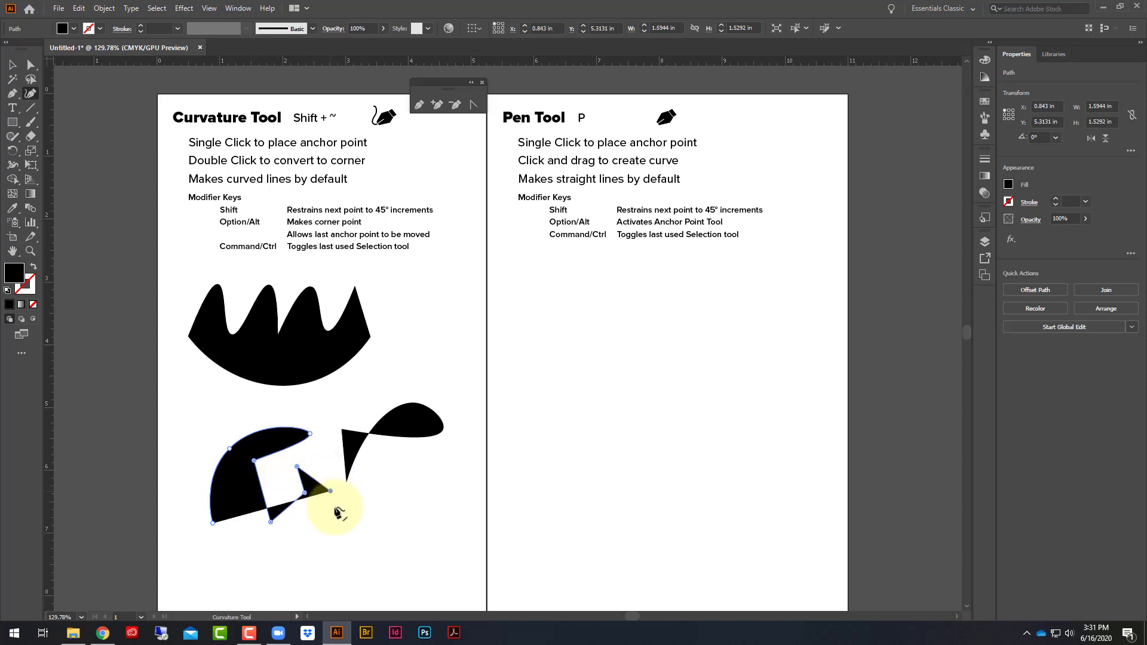
# - Run straight segments around the shape's lower side and close it at its starting point, about 1.96 in wide and 2.35 in high
pyautogui.click(333, 550)
pyautogui.click(260, 574)
pyautogui.click(236, 530)
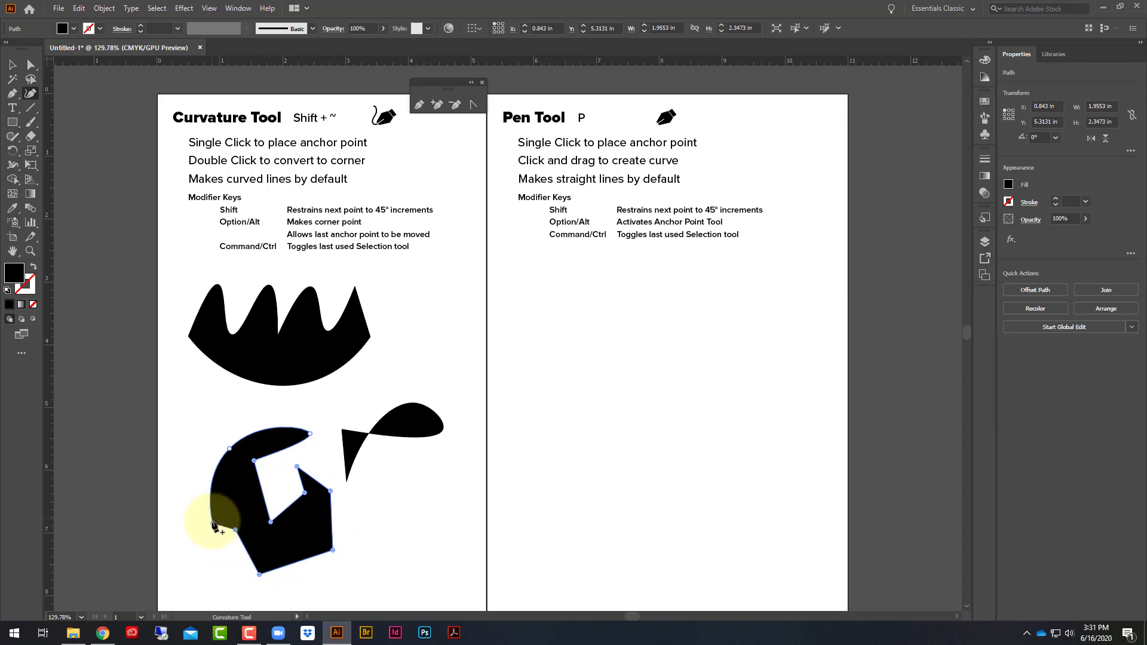
pyautogui.click(213, 524)
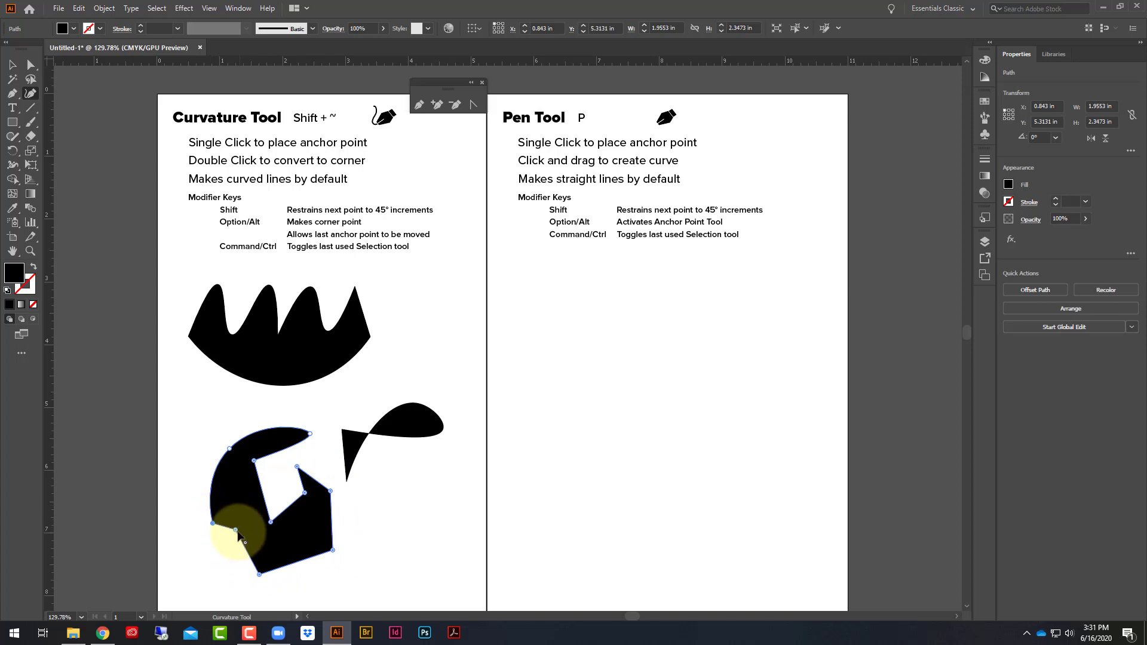
# - Convert the lower-left edge point and the notch's three inner corners to smooth points, giving the jagged shape a rounded notch, about 1.96 by 2.33 in
pyautogui.doubleClick(271, 522)
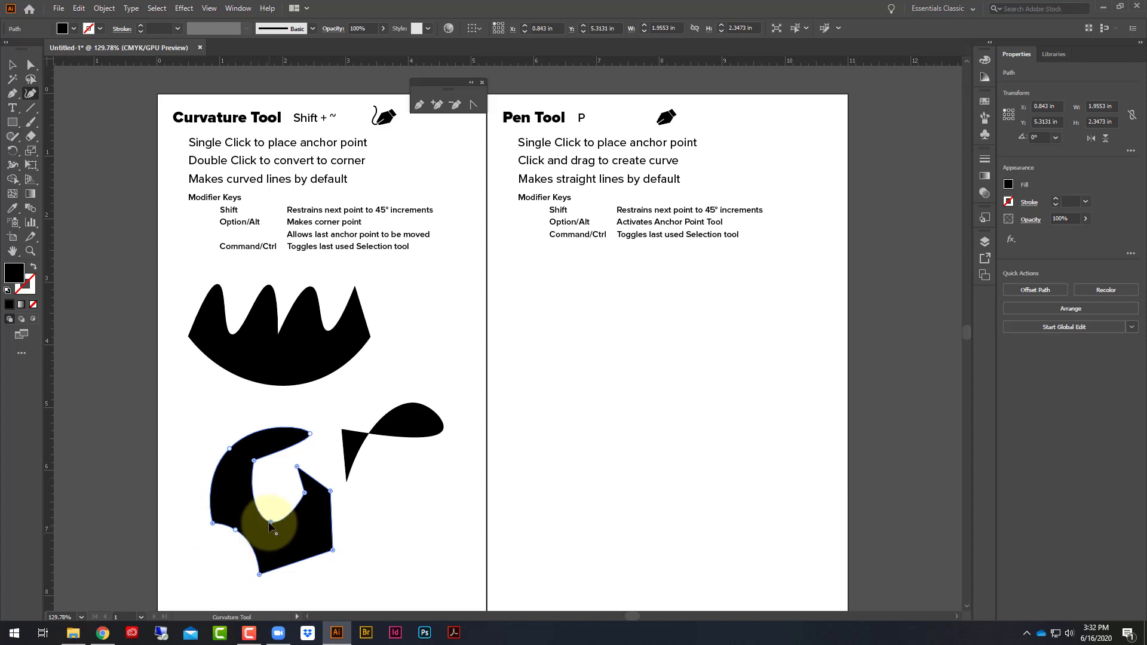
pyautogui.click(254, 461)
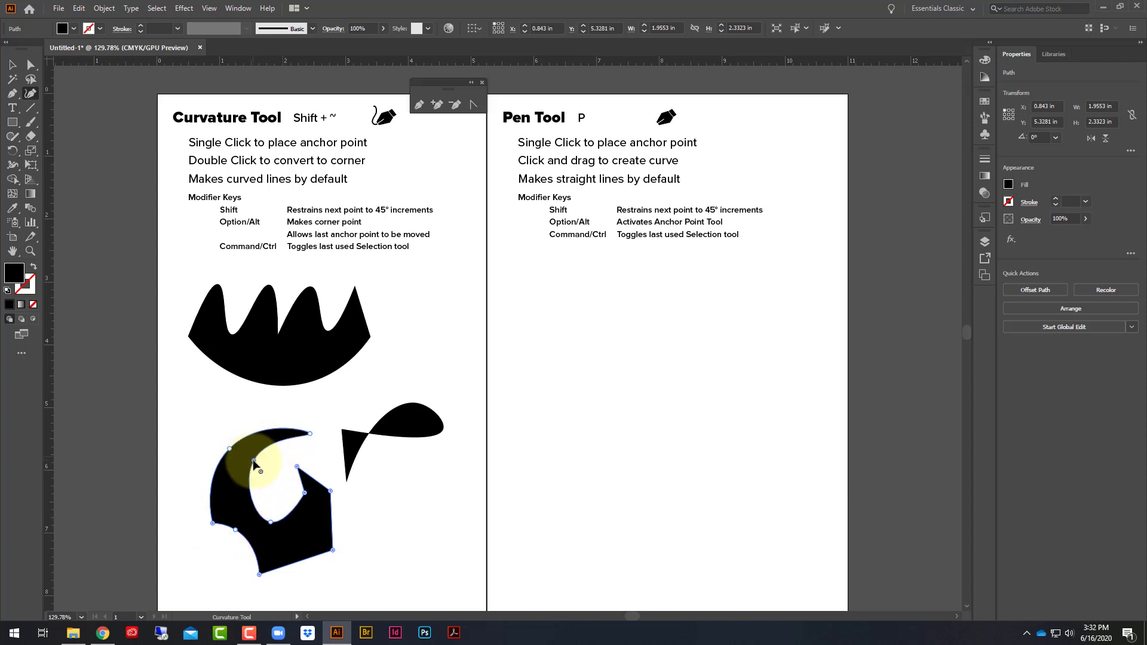
pyautogui.click(304, 494)
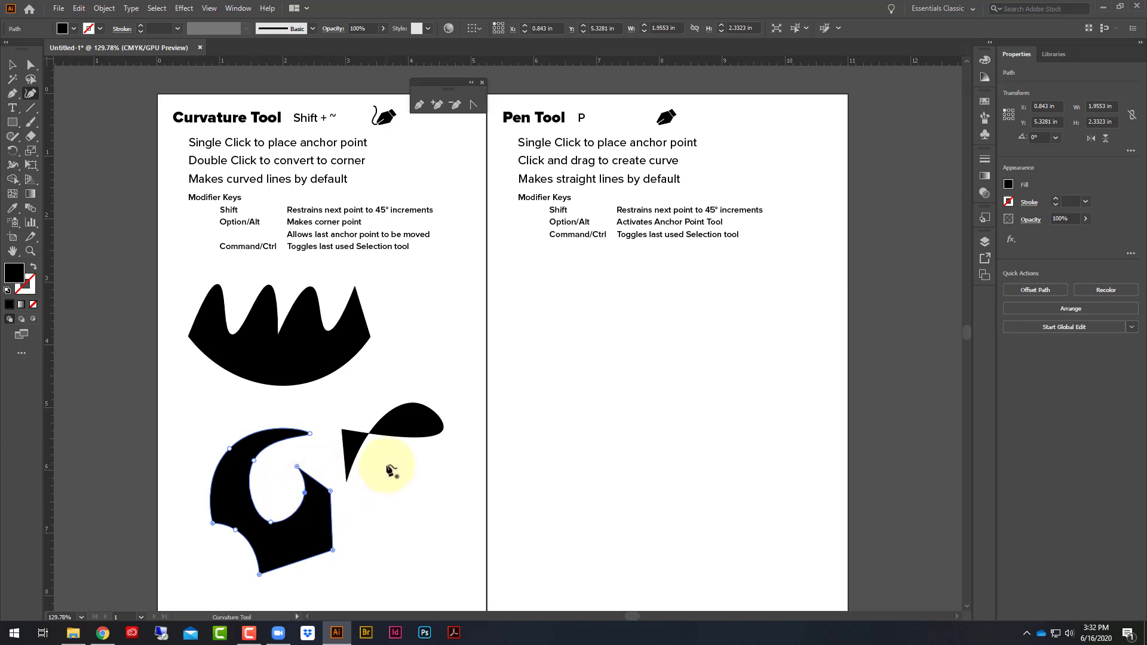
# - Draw a closed four-point rounded blob beside the crown's upper right end, about 0.78 in wide and 0.71 in high
pyautogui.click(392, 295)
pyautogui.click(430, 269)
pyautogui.click(441, 289)
pyautogui.click(433, 307)
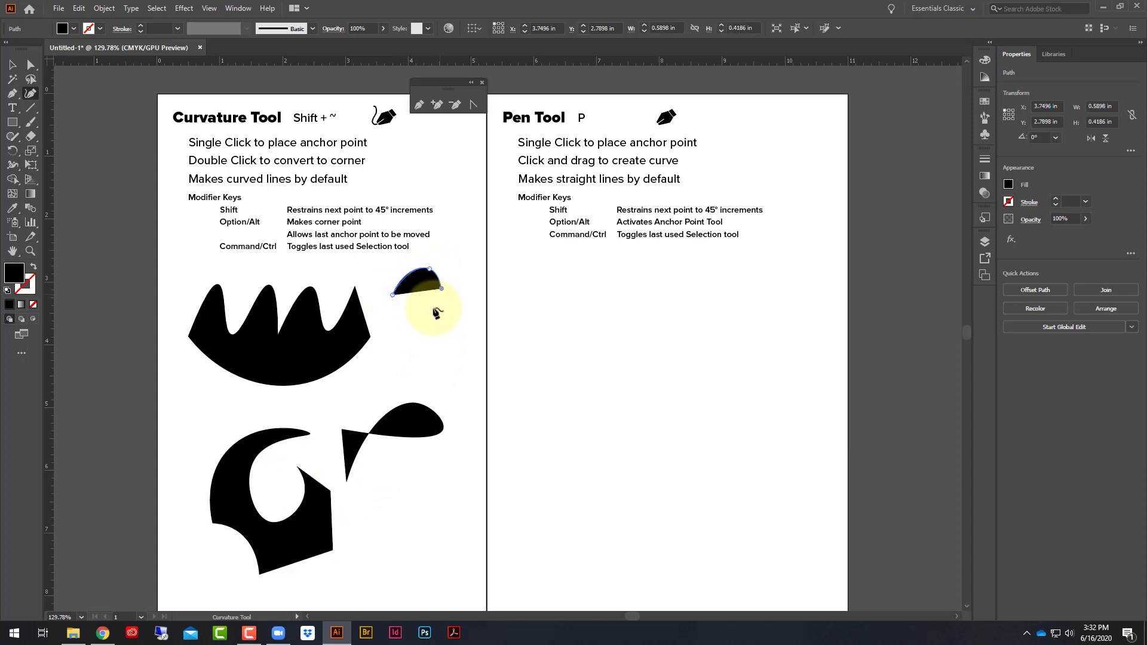
pyautogui.click(393, 295)
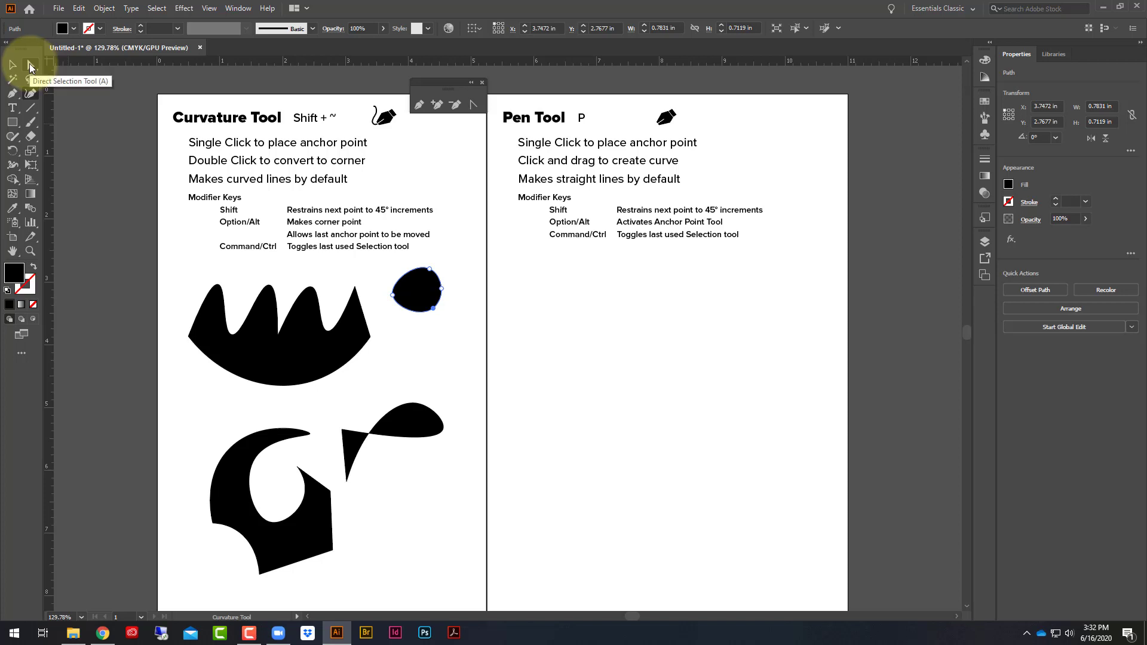
# - With Direct Selection, move the blob's top anchor up and right to about 4.6, 2.49 in and its right anchor inward to about 4.26, 2.88 in
pyautogui.click(30, 66)
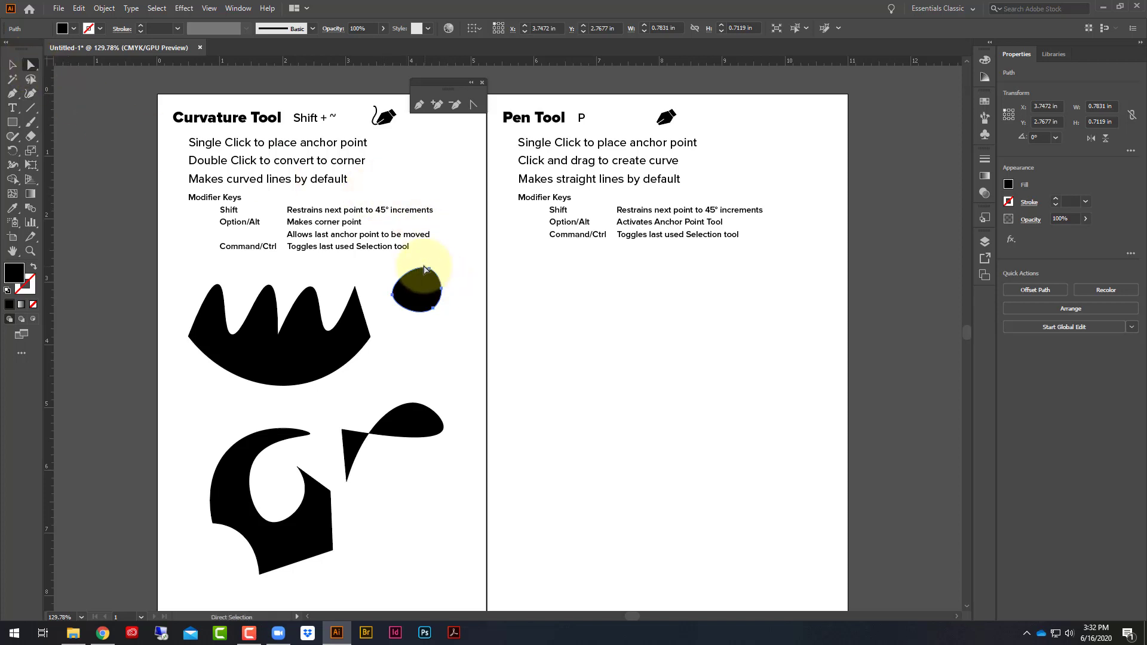
pyautogui.moveTo(433, 273); pyautogui.dragTo(445, 249)
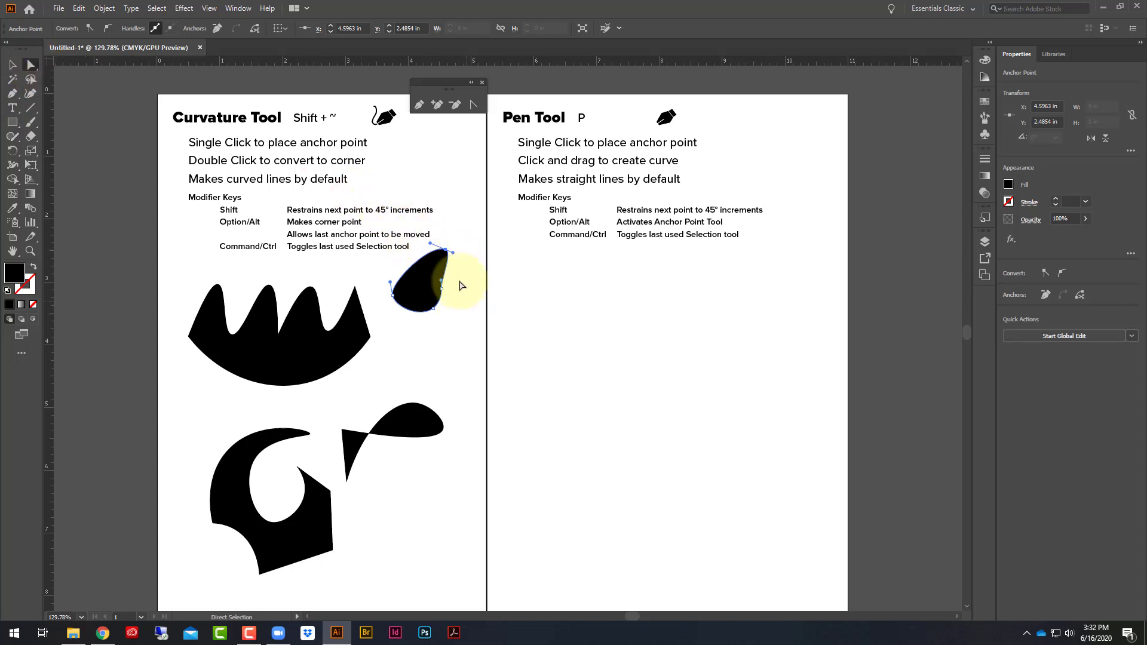
pyautogui.moveTo(442, 289)
pyautogui.mouseDown()
pyautogui.moveTo(477, 280)
pyautogui.moveTo(425, 275)
pyautogui.mouseUp()
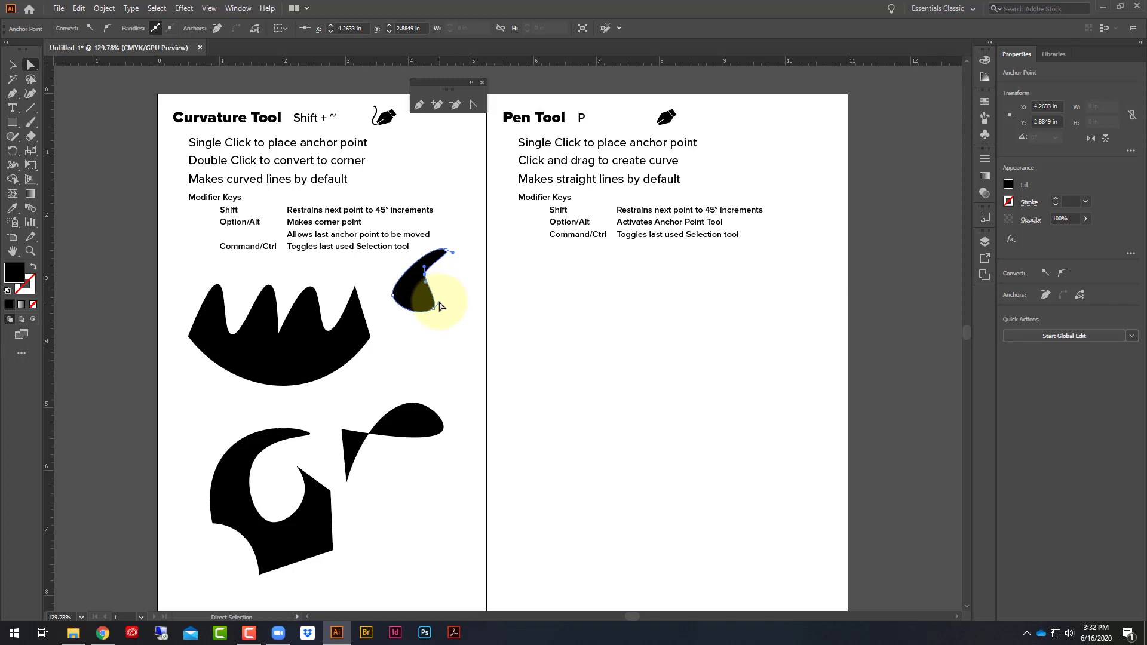
# - Lengthen the handles of the blob's lower-right anchor and shift the shape slightly down and left, making it about 0.87 by 1.16 in
pyautogui.click(474, 299)
pyautogui.click(429, 308)
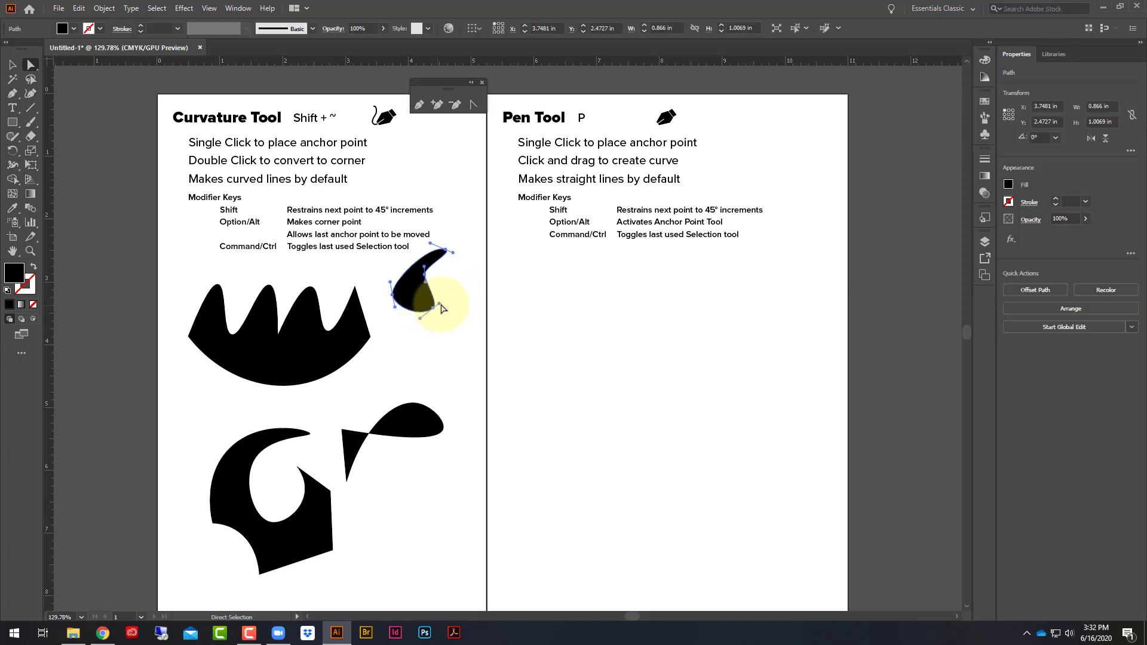
pyautogui.moveTo(440, 309)
pyautogui.mouseDown()
pyautogui.moveTo(453, 325)
pyautogui.moveTo(469, 305)
pyautogui.moveTo(456, 293)
pyautogui.moveTo(401, 339)
pyautogui.moveTo(429, 315)
pyautogui.mouseUp()
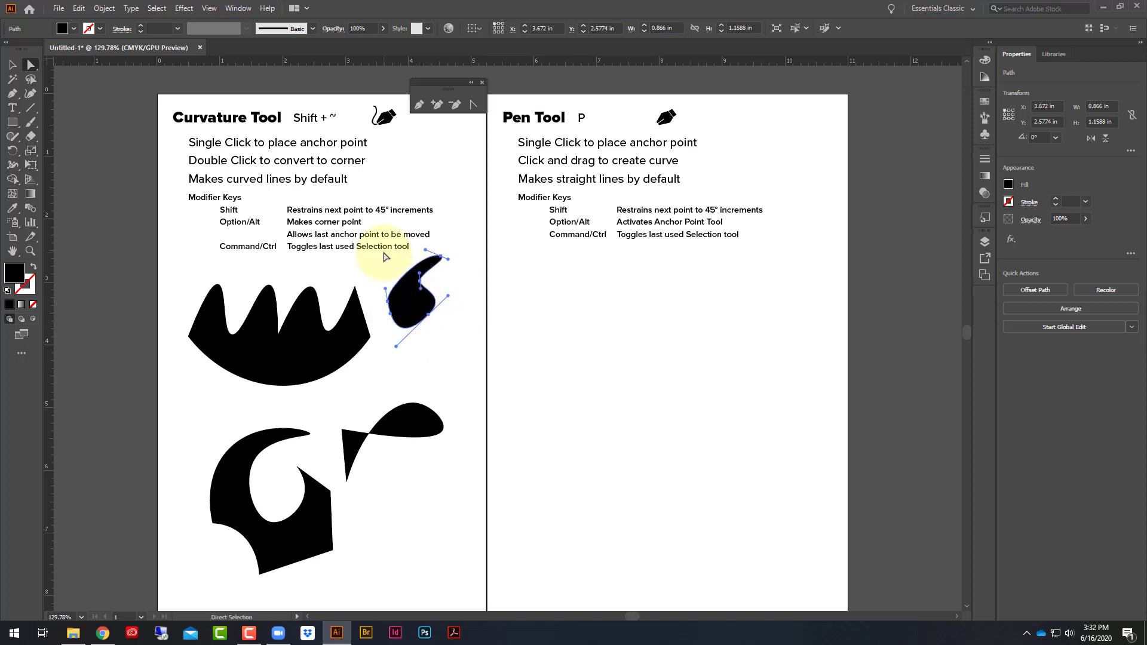
# - Draw a four-point Curvature path below the comma-shaped blob and move its last anchor far down, making it about 0.65 by 1.64 in
pyautogui.click(30, 93)
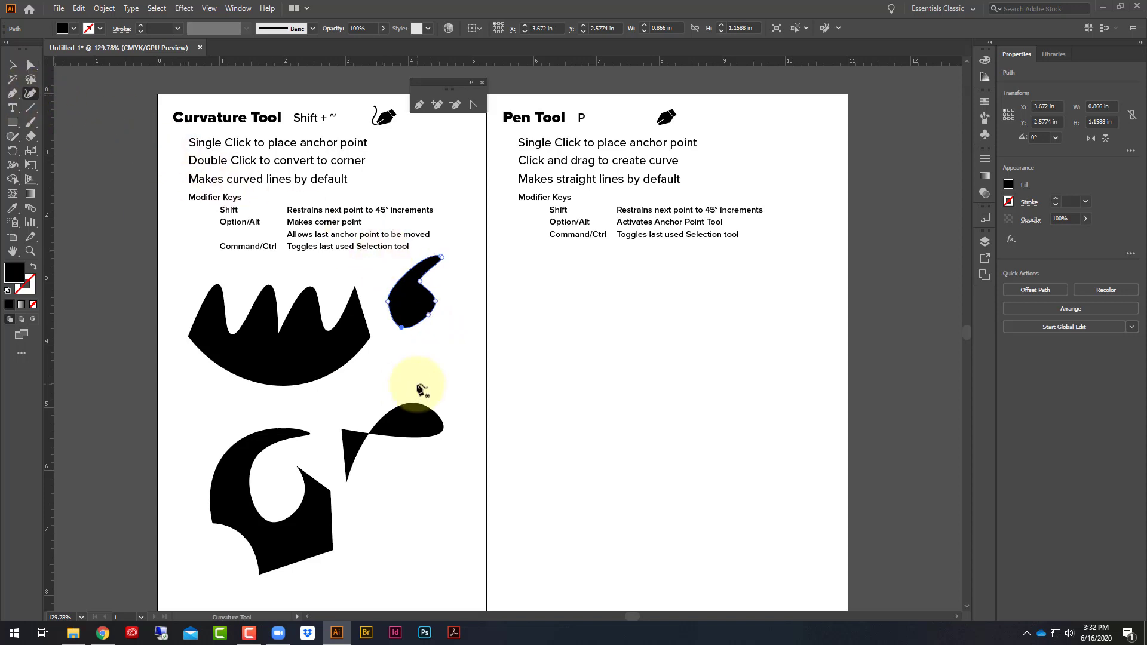
pyautogui.click(456, 335)
pyautogui.click(421, 358)
pyautogui.click(445, 366)
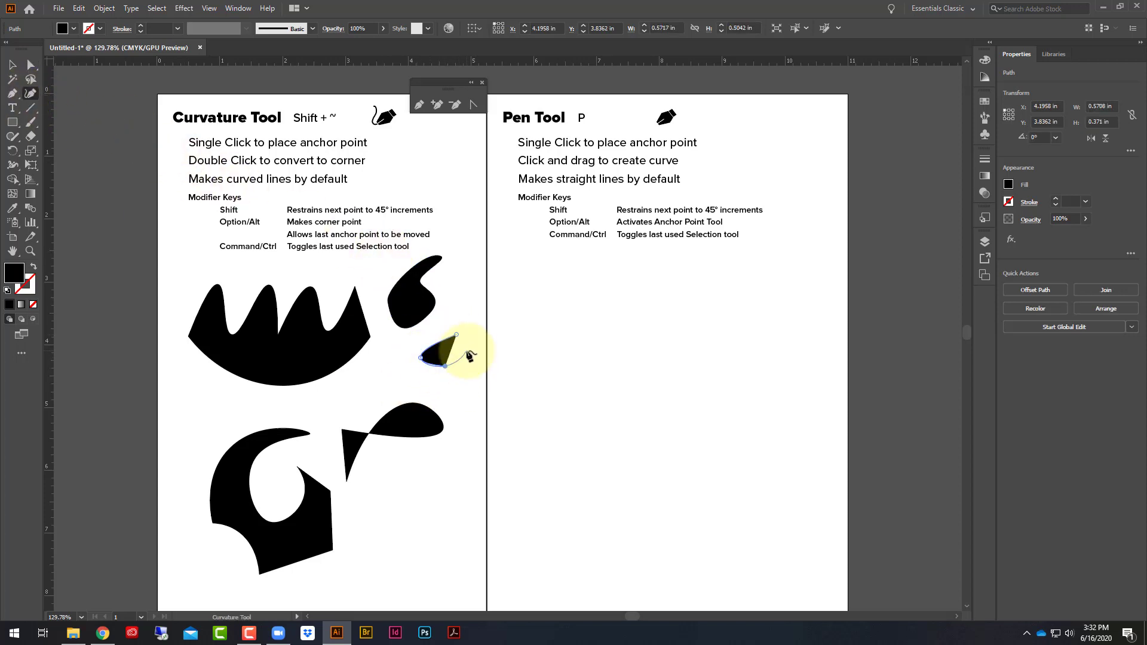
pyautogui.click(467, 351)
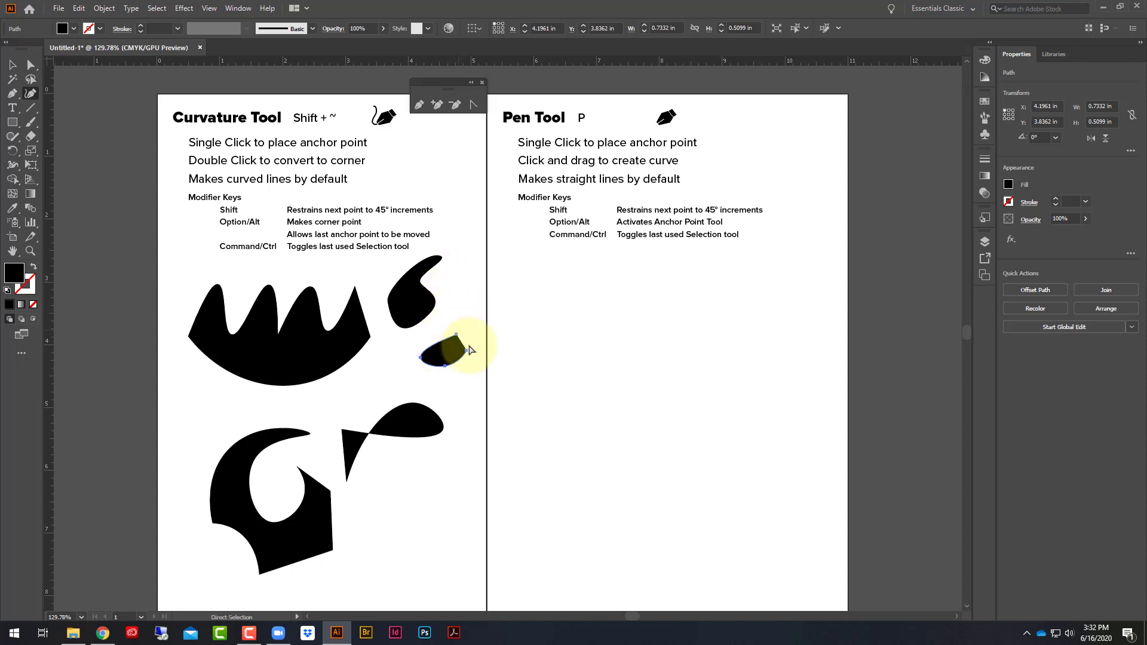
pyautogui.moveTo(468, 356); pyautogui.dragTo(456, 443)
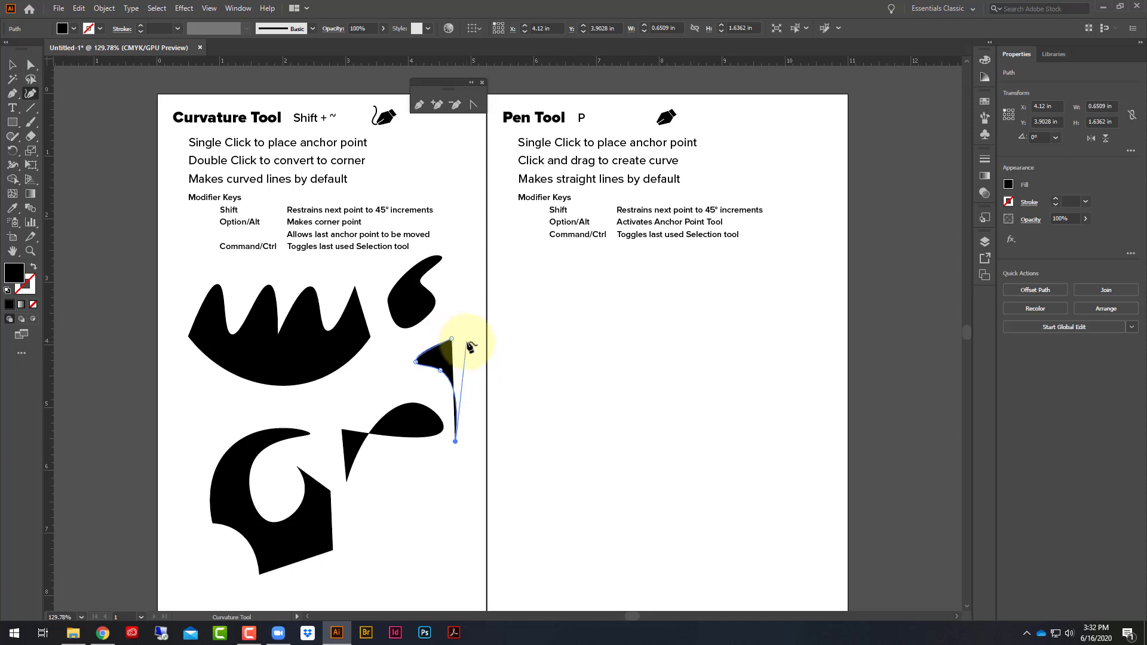
# - Continue the path up its right side to a tall tip, curve back inward, and close it at its starting point, about 0.82 by 2.22 in
pyautogui.click(467, 342)
pyautogui.click(463, 303)
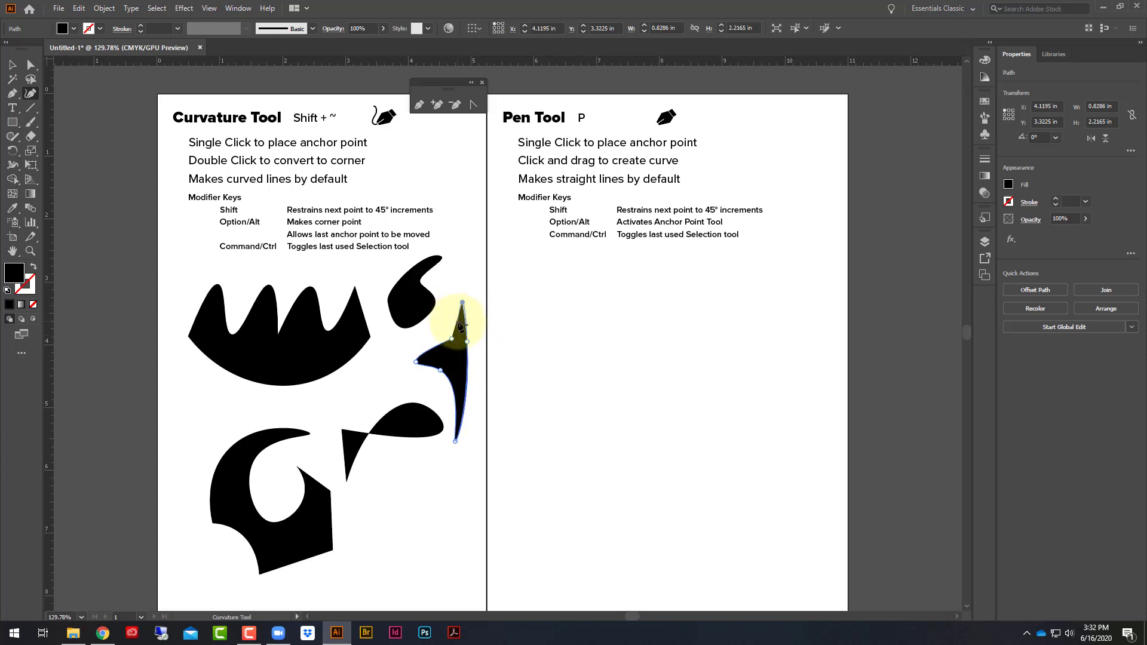
pyautogui.click(452, 319)
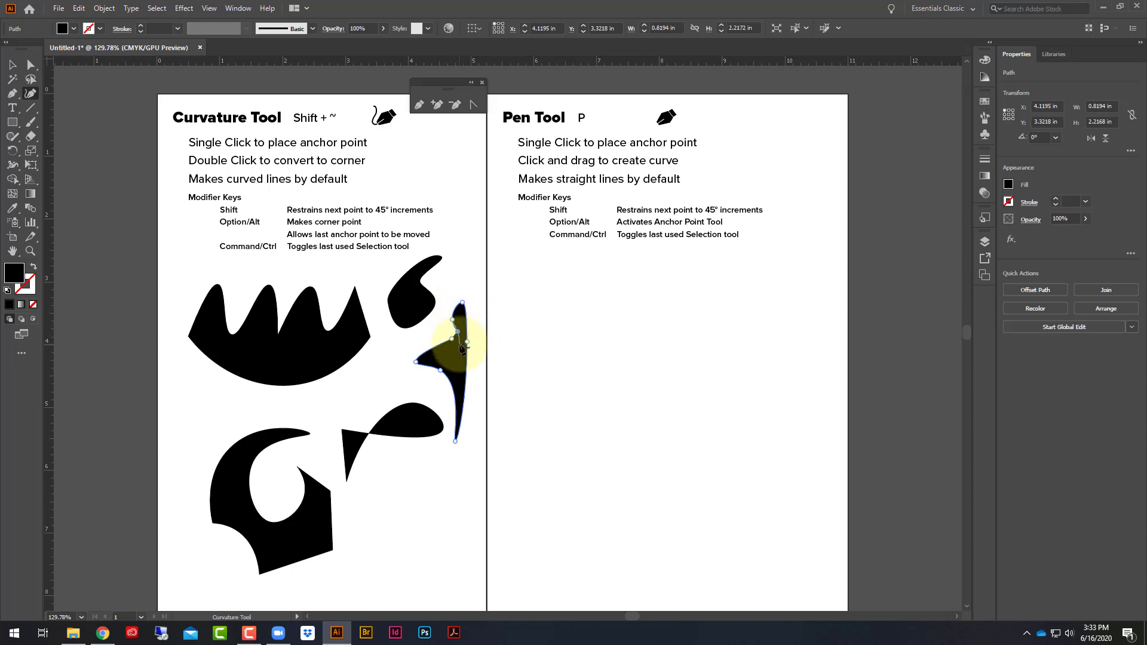
pyautogui.click(453, 340)
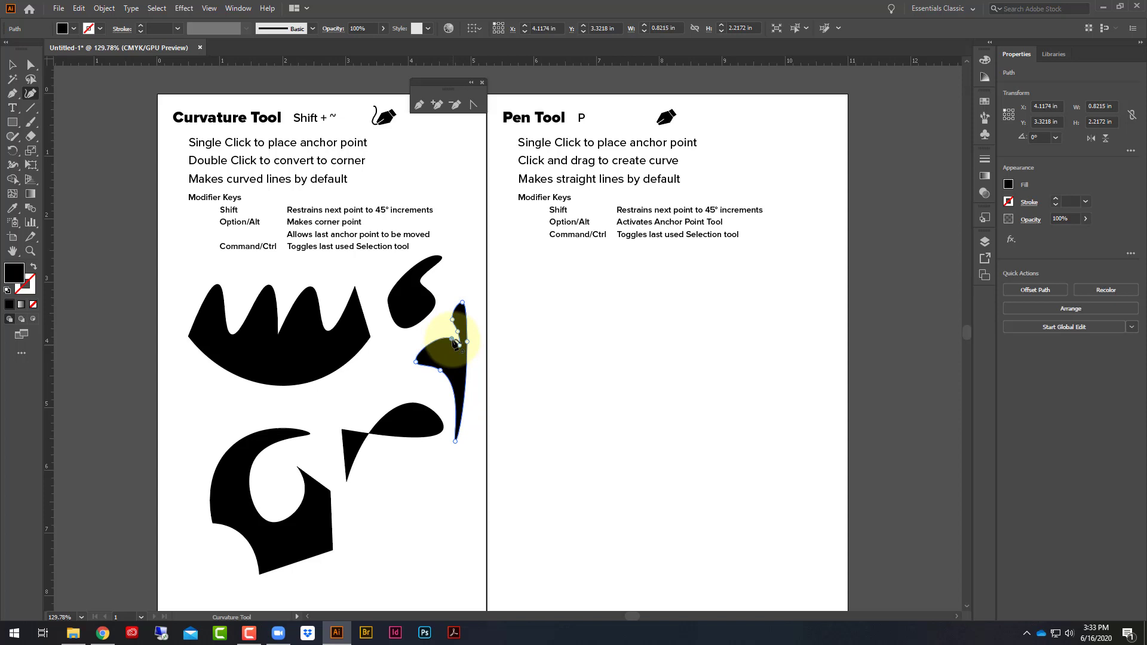
# - Change to the Group Selection tool, select the comma-shaped blob with it, and deselect everything
pyautogui.press('ctrl')
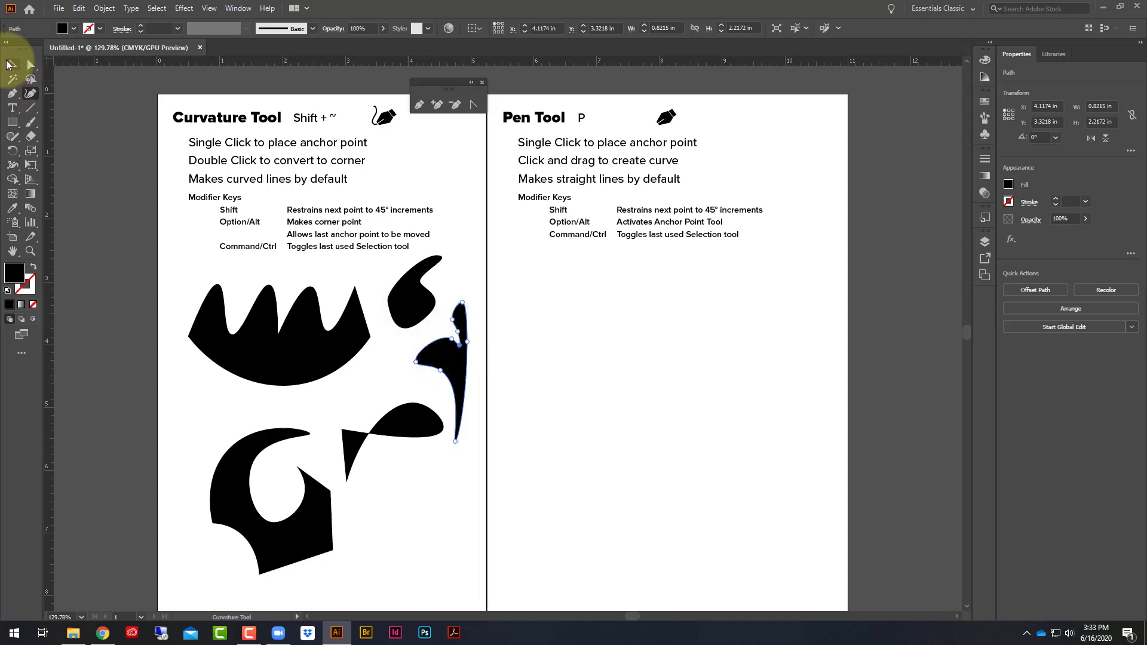
pyautogui.click(32, 64)
pyautogui.moveTo(33, 65); pyautogui.dragTo(93, 79)
pyautogui.click(475, 274)
pyautogui.click(397, 302)
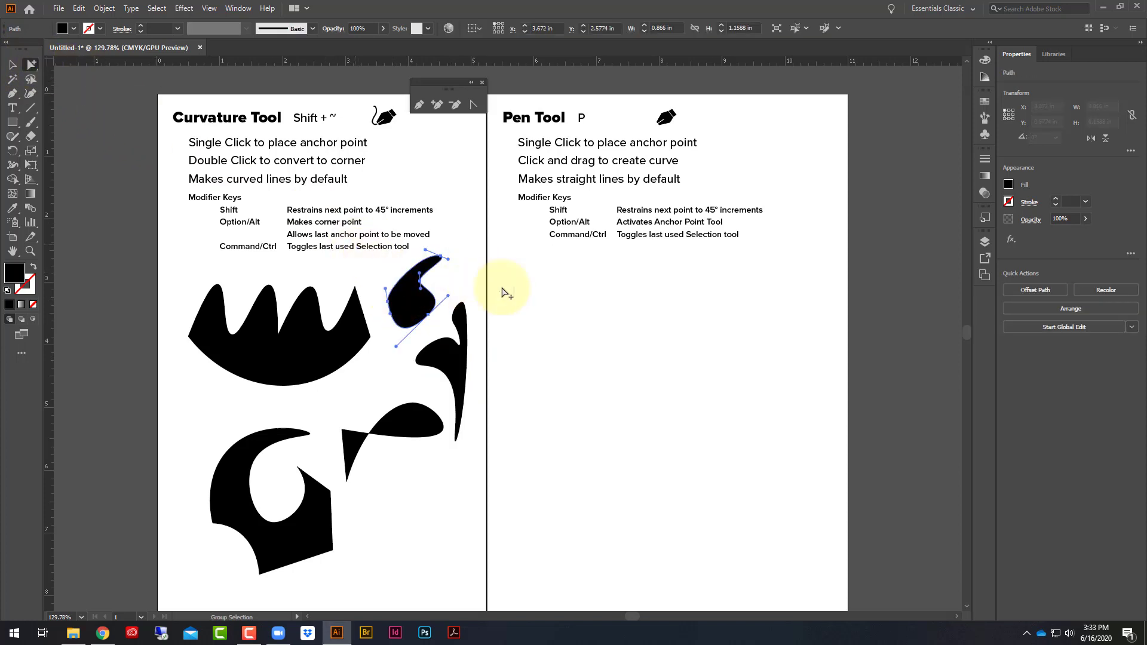
pyautogui.click(452, 242)
# - Activate the Curvature tool, switch to the Selection tool, and return to the Curvature tool
pyautogui.click(30, 93)
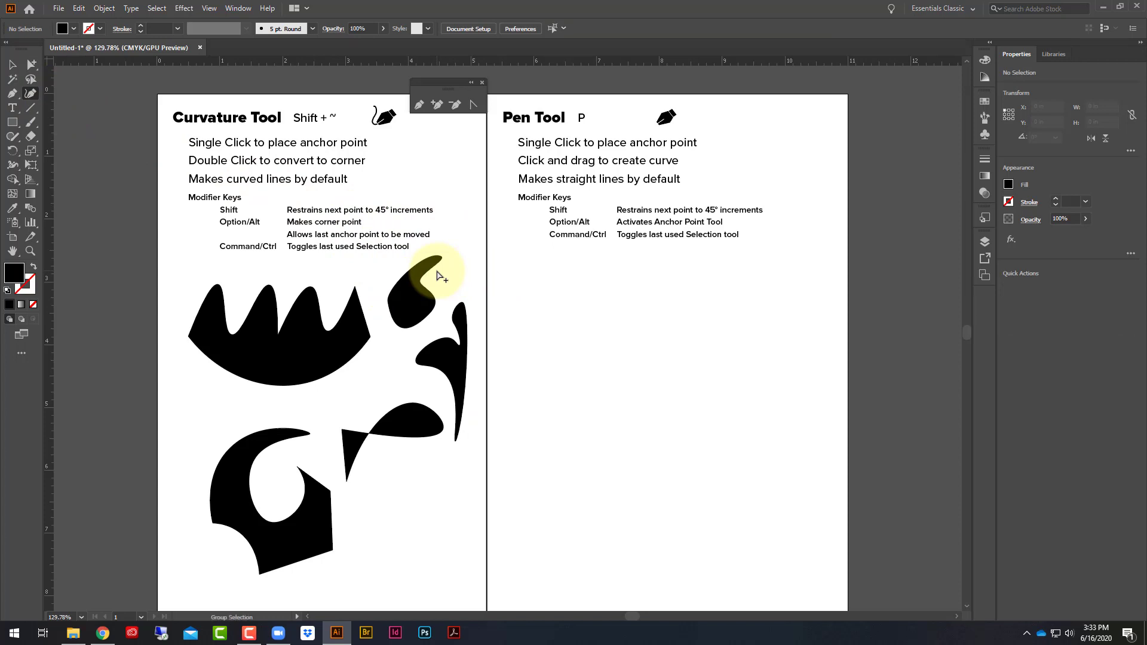
pyautogui.click(12, 64)
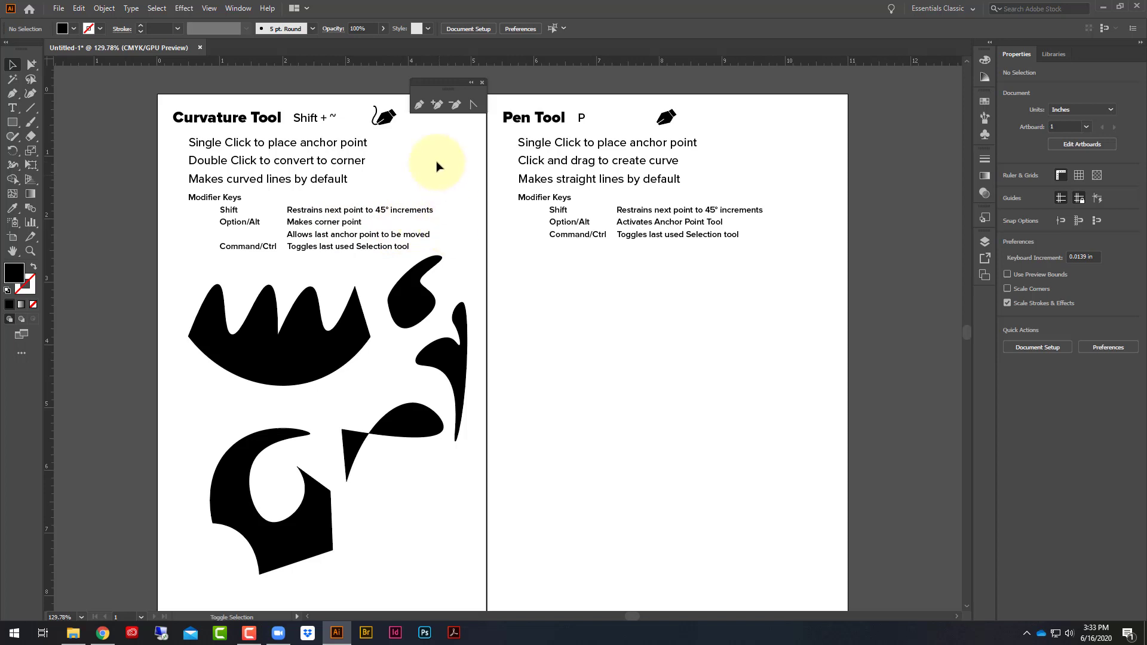
pyautogui.hotkey('shift', '`')
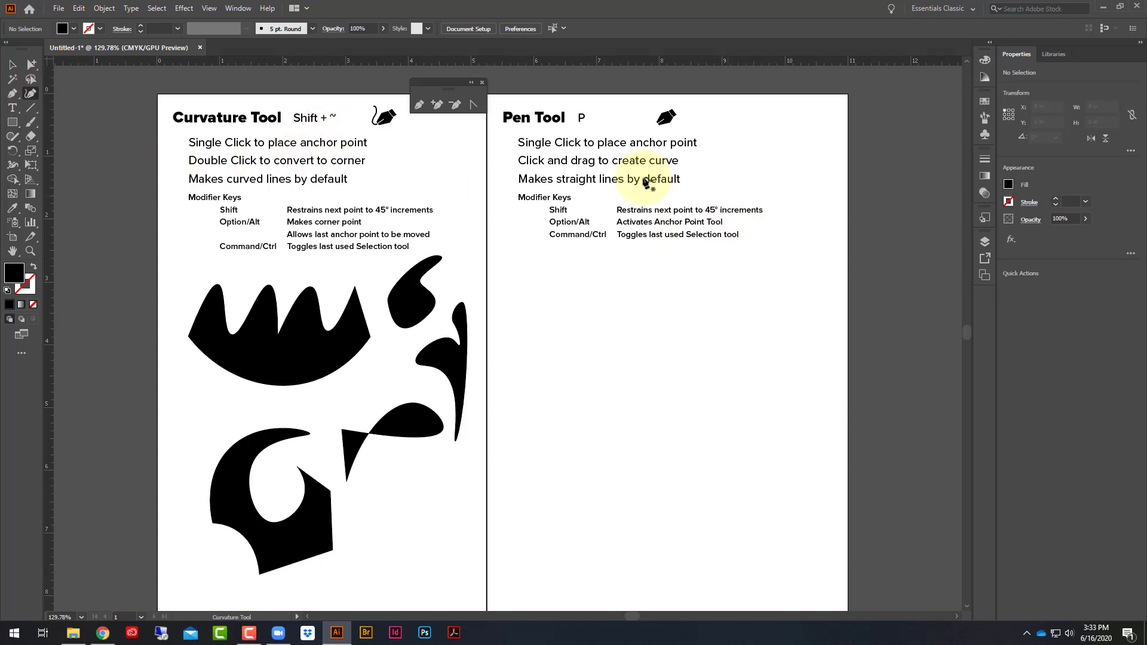
# - Close the floating pen toolbar, activate the Pen tool, and tear off a new toolbar placed beside the Pen Tool heading
pyautogui.moveTo(431, 87); pyautogui.dragTo(763, 95)
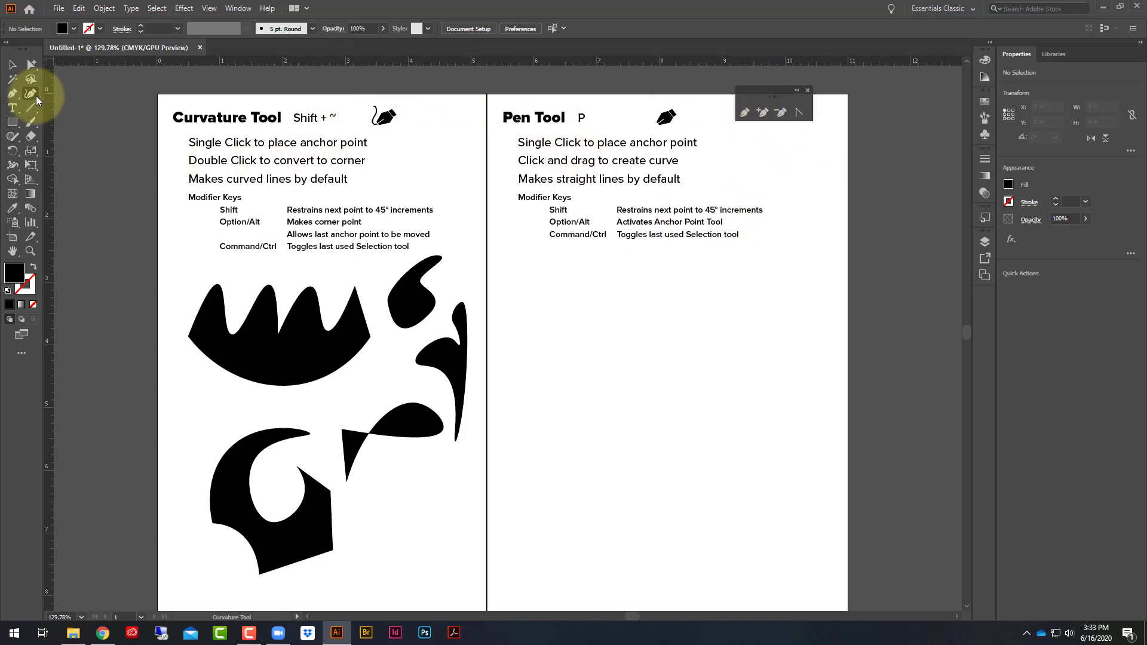
pyautogui.click(808, 91)
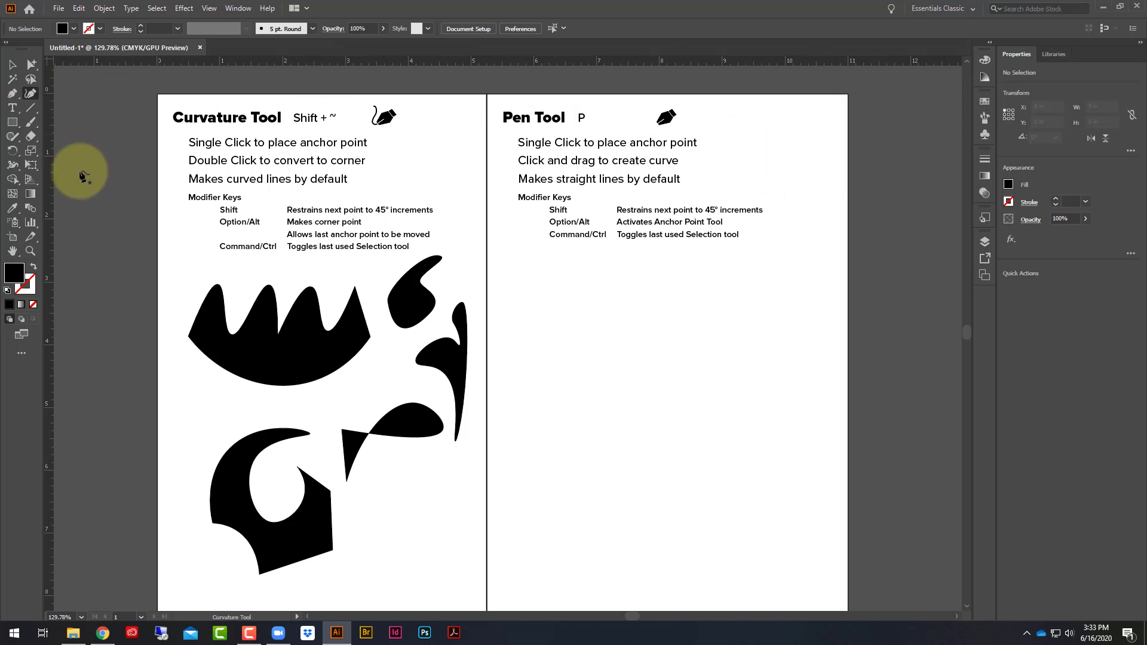
pyautogui.click(11, 96)
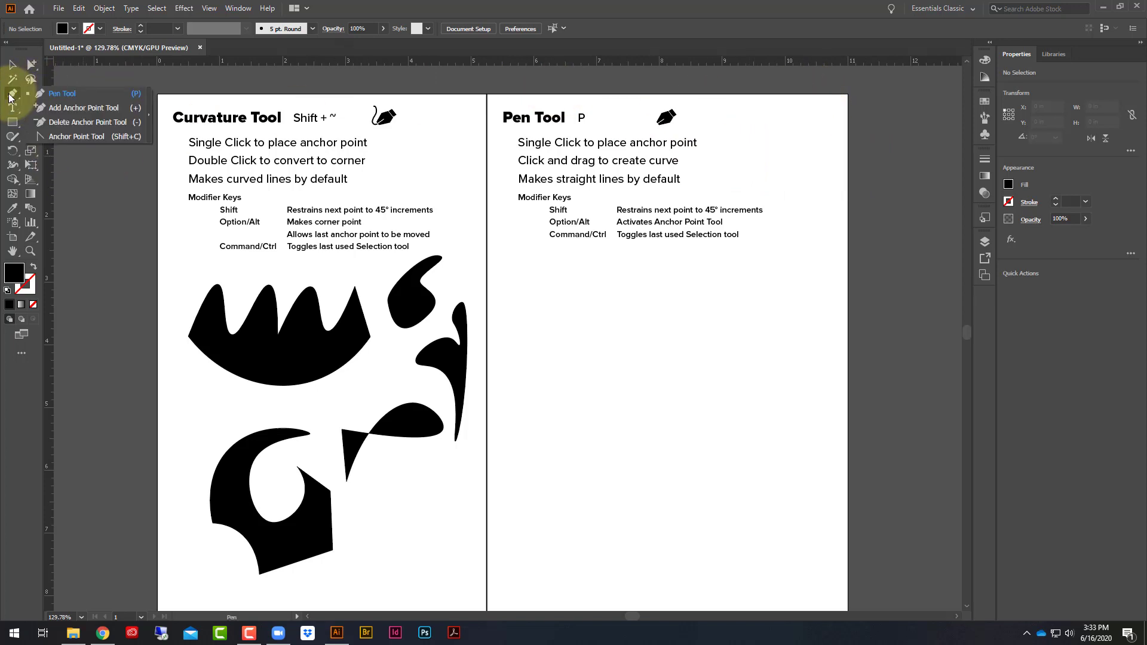
pyautogui.click(14, 95)
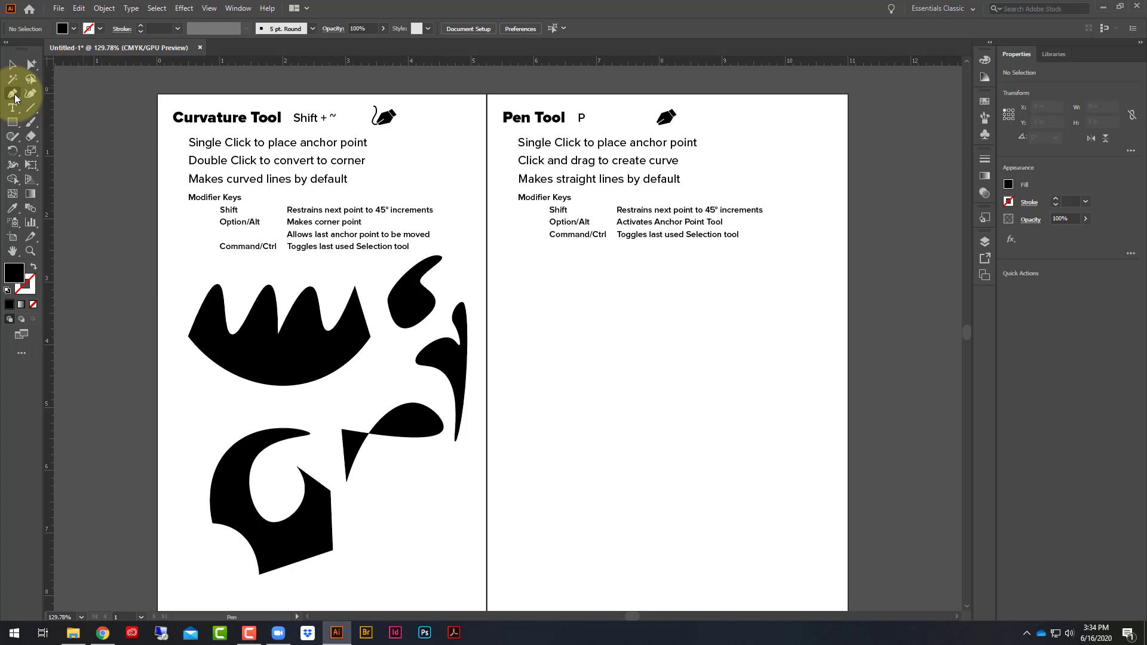
pyautogui.click(14, 95)
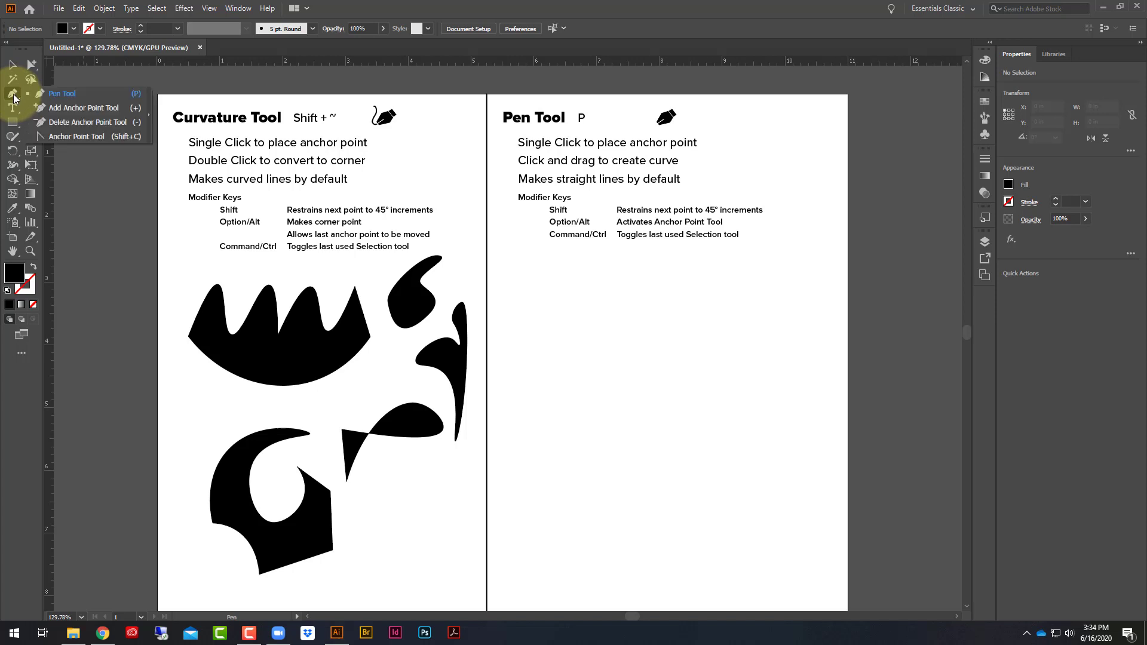
pyautogui.click(148, 117)
pyautogui.moveTo(38, 103); pyautogui.dragTo(760, 104)
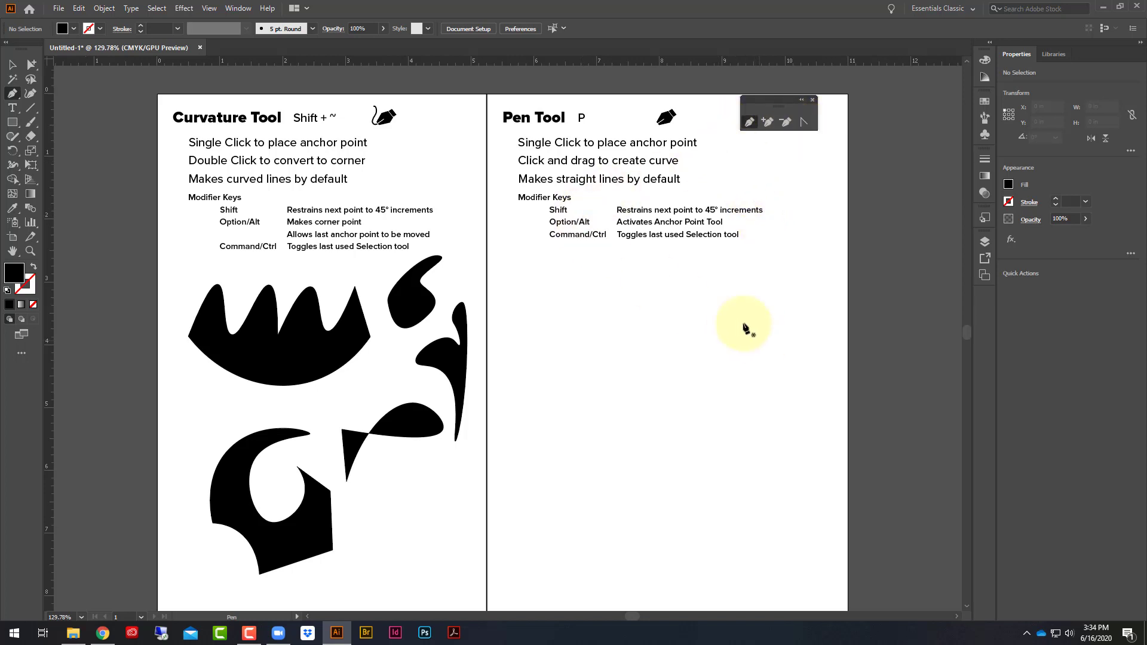
# - Draw a closed, straight-sided bent band with eight Pen points below the Pen Tool notes, starting at about X 6.09, Y 3.5 in
pyautogui.click(540, 314)
pyautogui.click(668, 286)
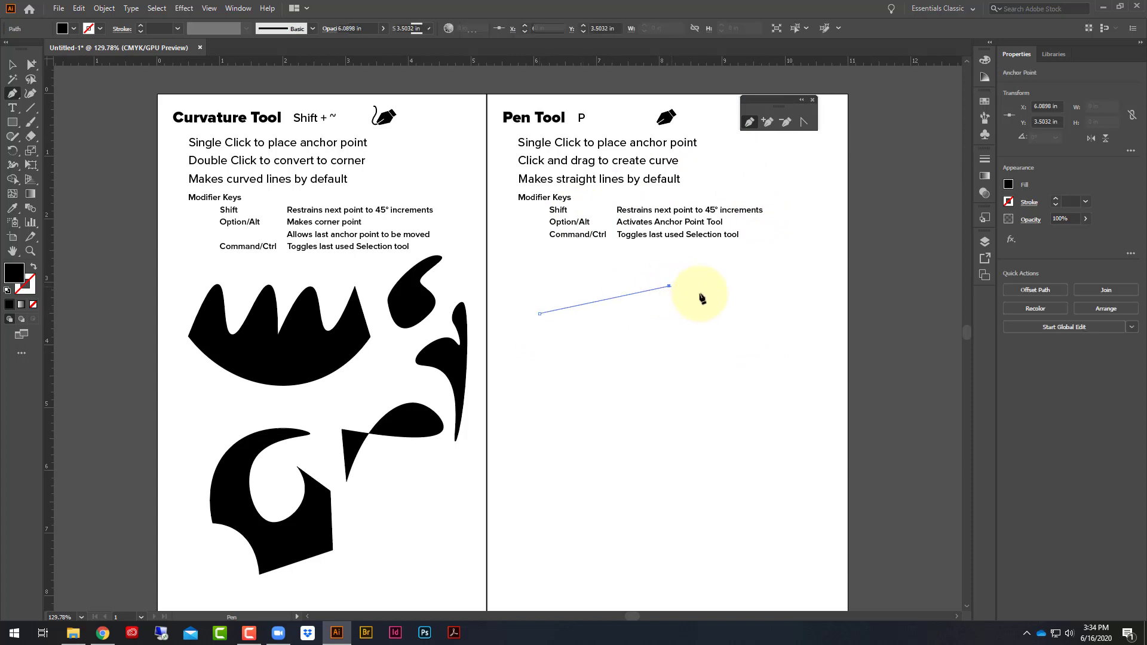
pyautogui.click(772, 320)
pyautogui.click(800, 395)
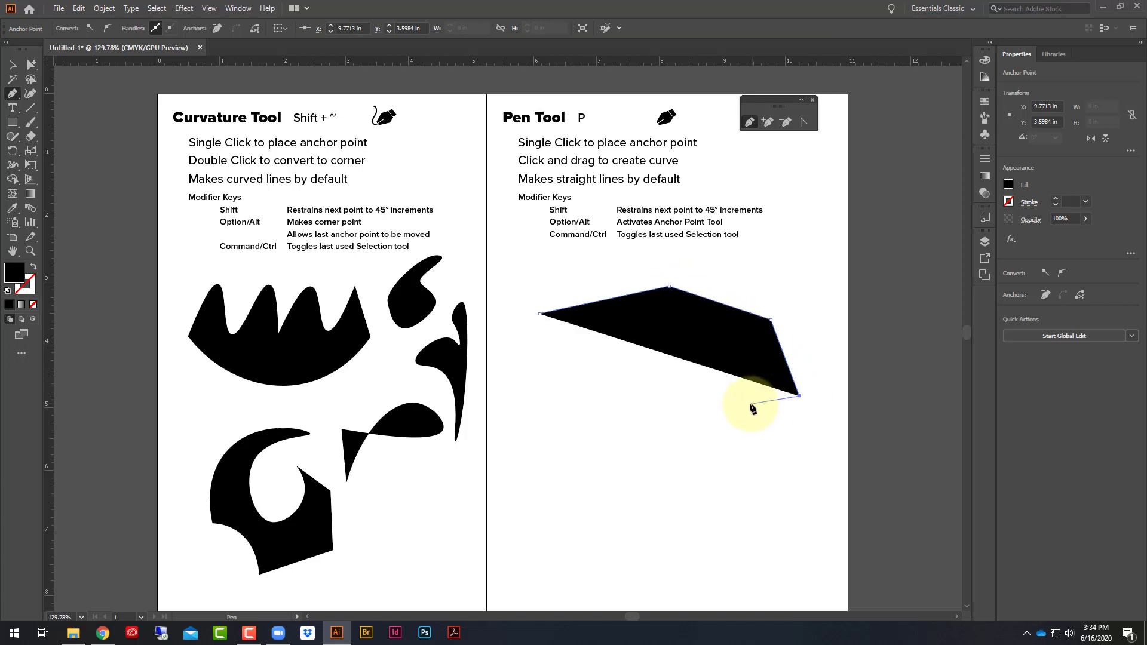
pyautogui.click(751, 403)
pyautogui.click(757, 339)
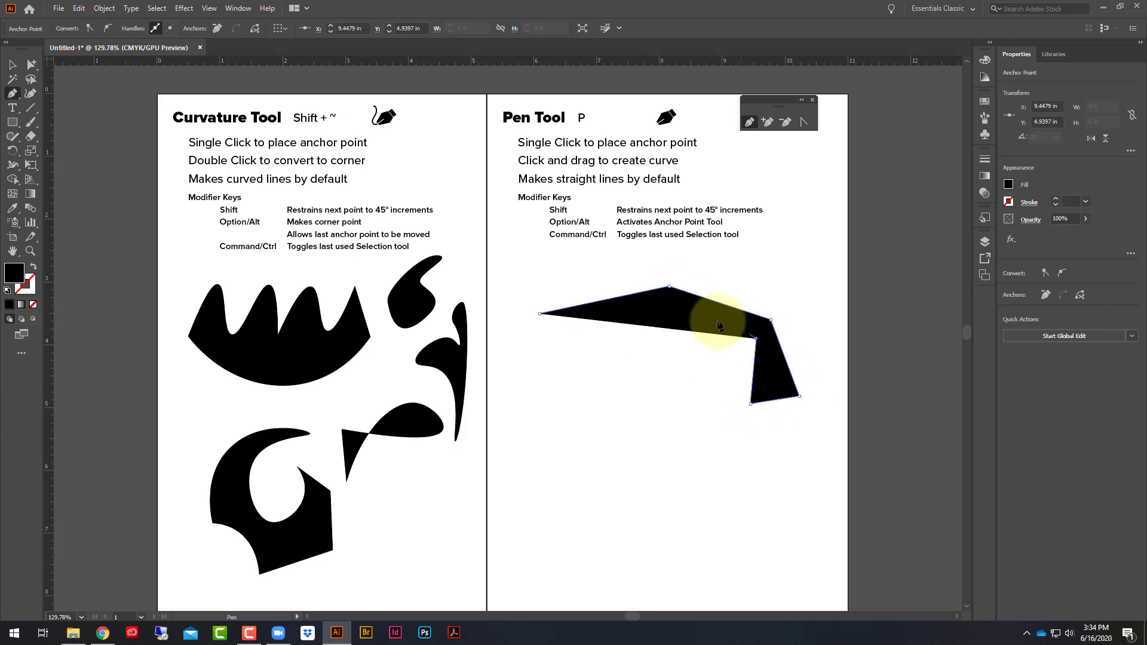
pyautogui.click(672, 307)
pyautogui.click(547, 329)
pyautogui.click(540, 315)
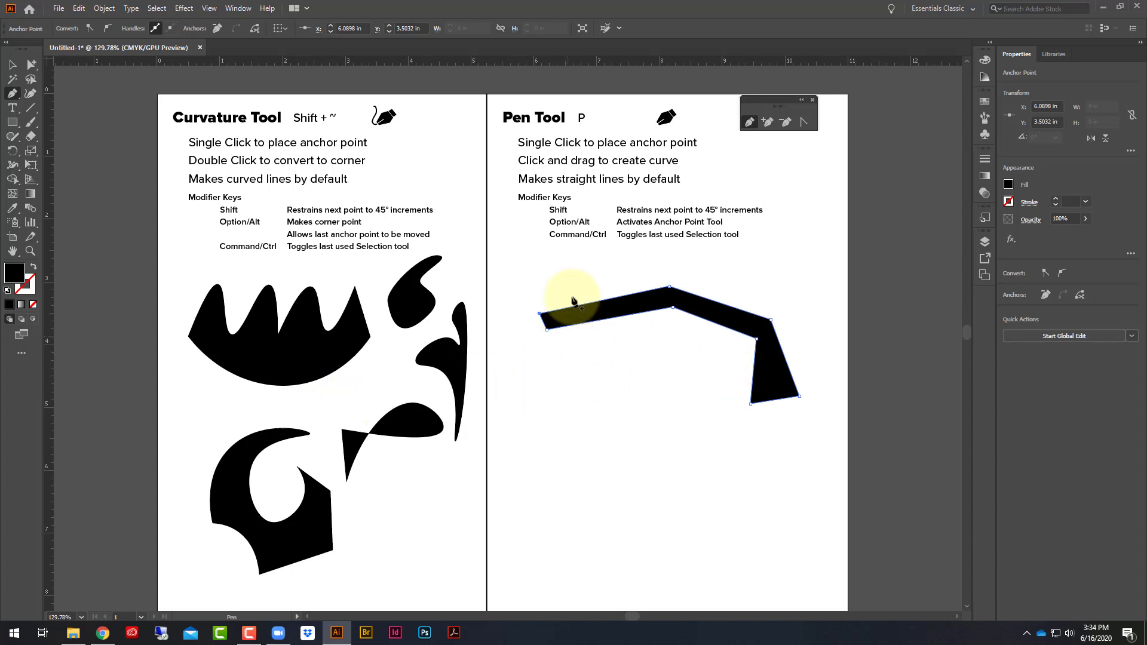
# - Draw a closed curved crescent with four Pen points below the band's left end, starting at about X 6.19, Y 4.3 in
pyautogui.click(545, 363)
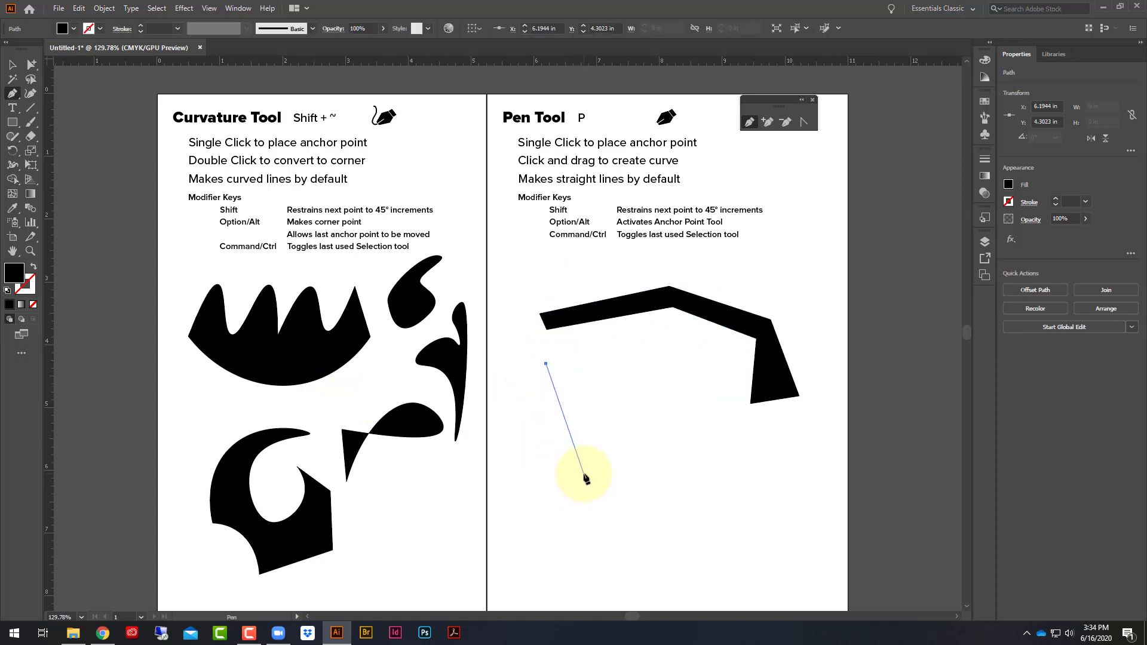
pyautogui.moveTo(583, 476); pyautogui.dragTo(667, 497)
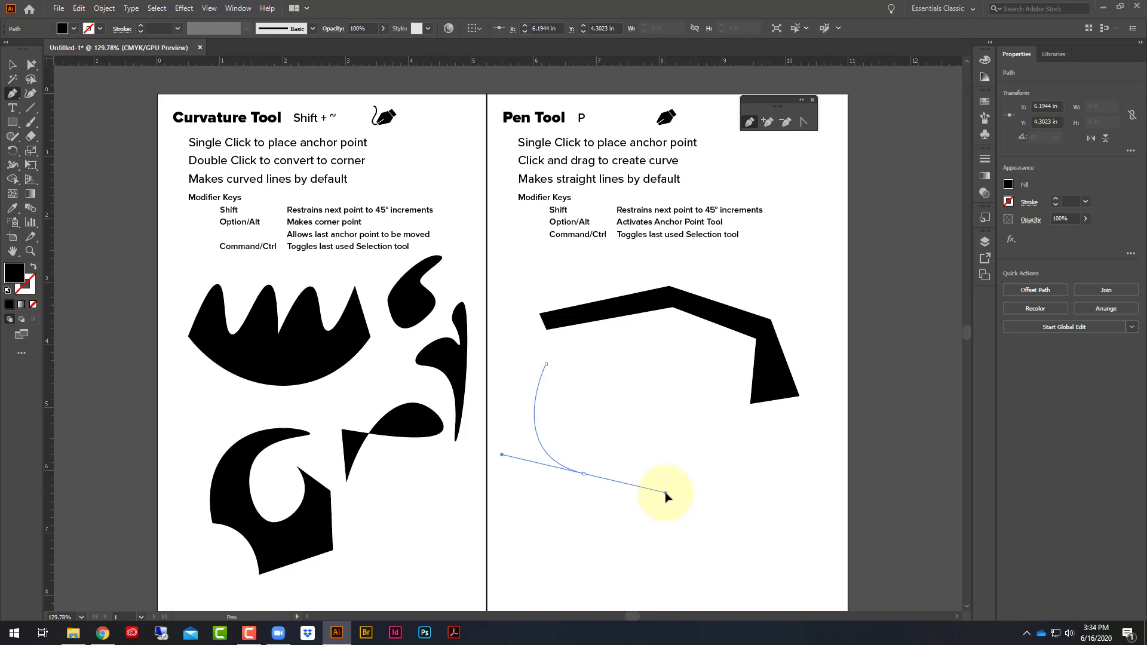
pyautogui.moveTo(666, 493); pyautogui.dragTo(666, 487)
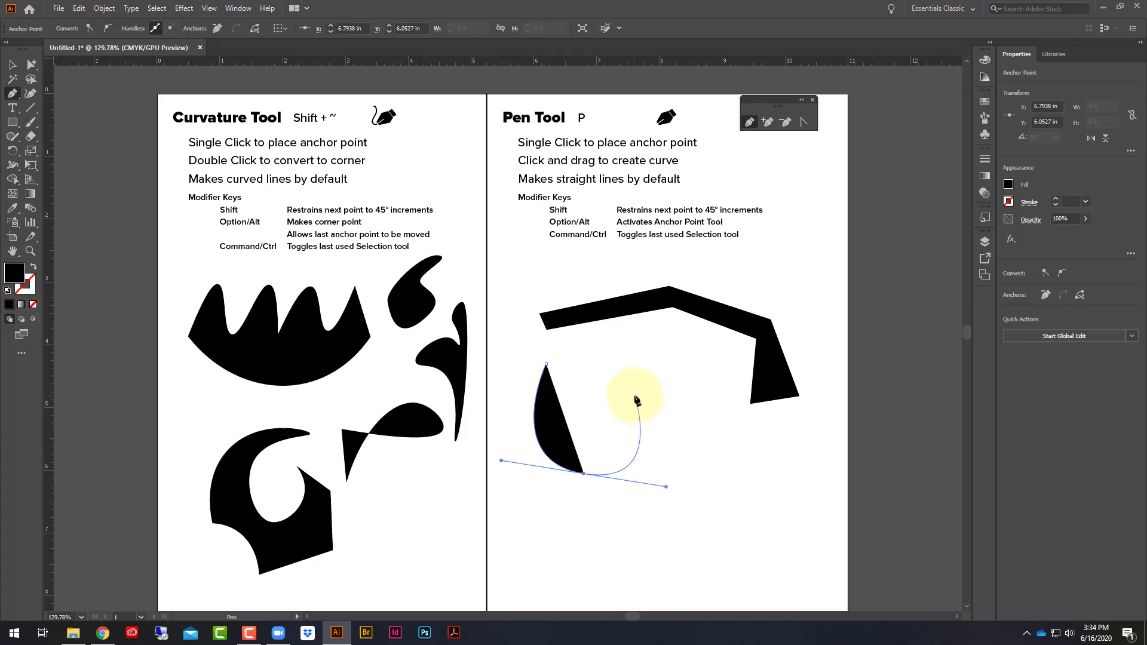
pyautogui.click(635, 397)
pyautogui.moveTo(595, 444); pyautogui.dragTo(546, 442)
pyautogui.click(546, 364)
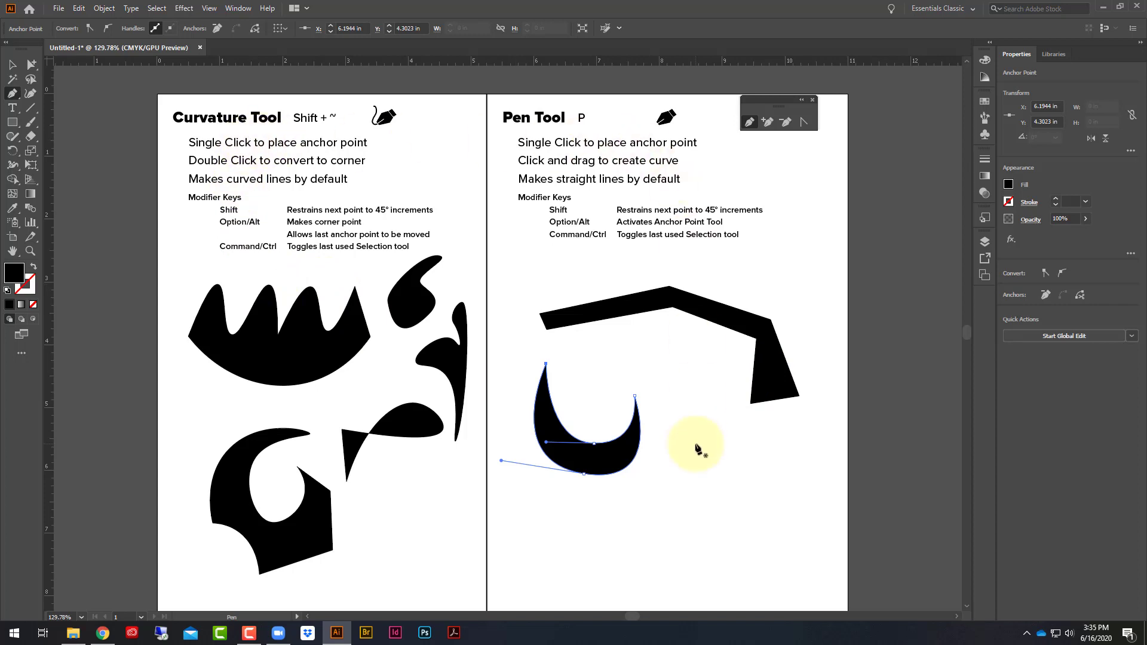
# - Draw a closed, straight-sided hooked shape with seven Pen points between the crescent and the band's lower end, without an extra anchor on its inner edge
pyautogui.click(700, 371)
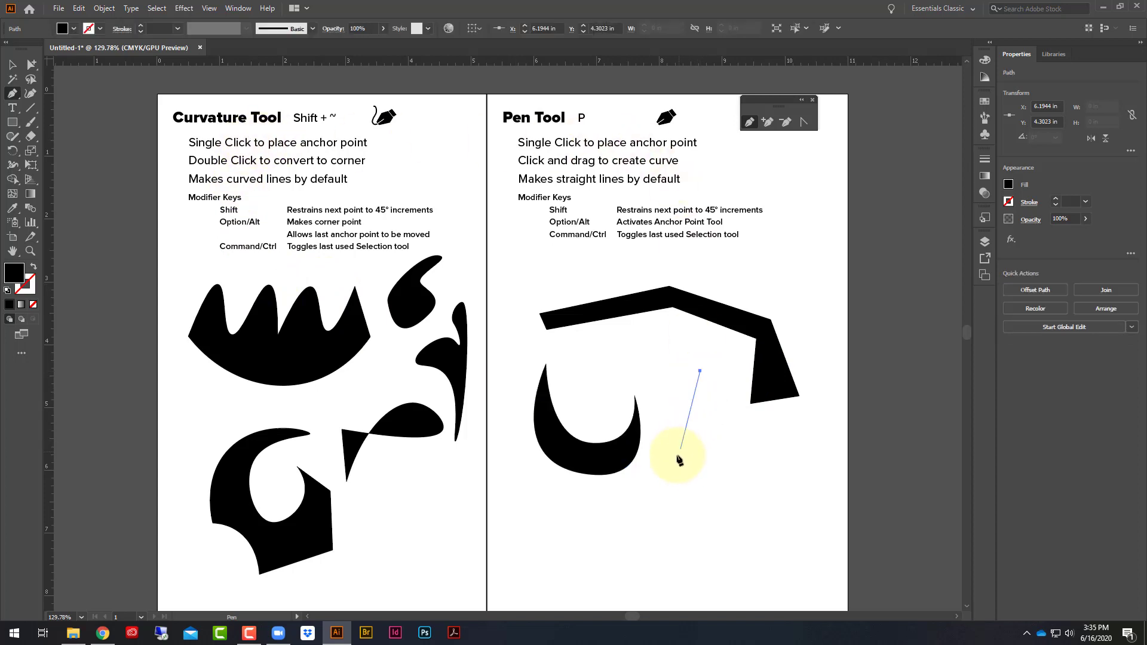
pyautogui.click(669, 469)
pyautogui.click(756, 537)
pyautogui.click(779, 507)
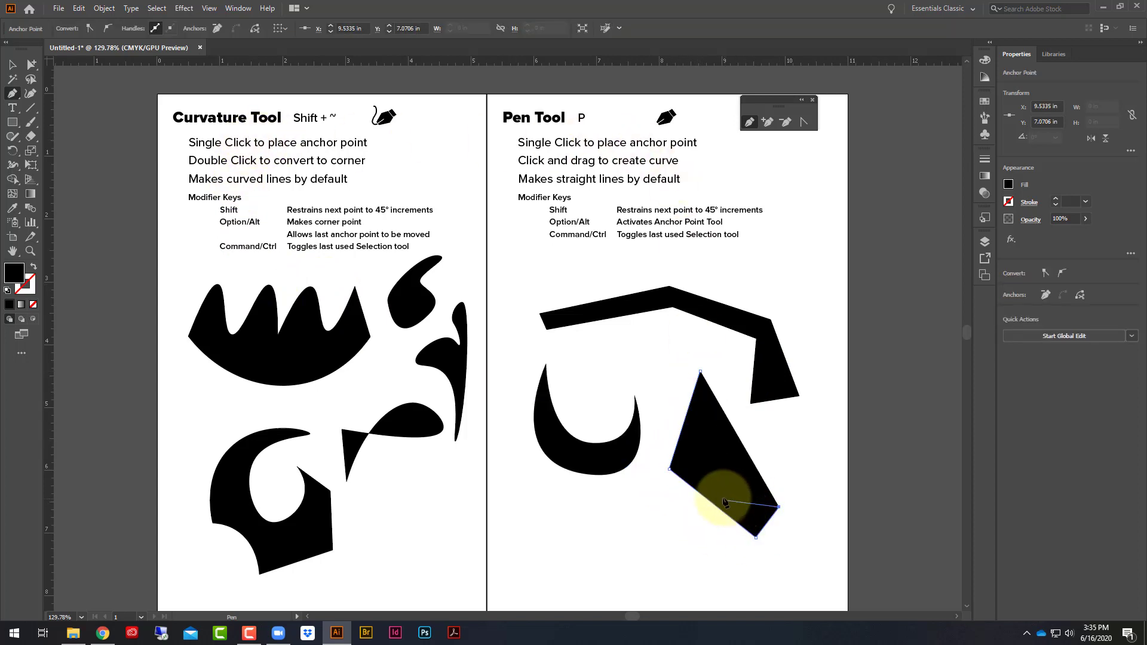
pyautogui.click(713, 489)
pyautogui.click(702, 435)
pyautogui.click(726, 388)
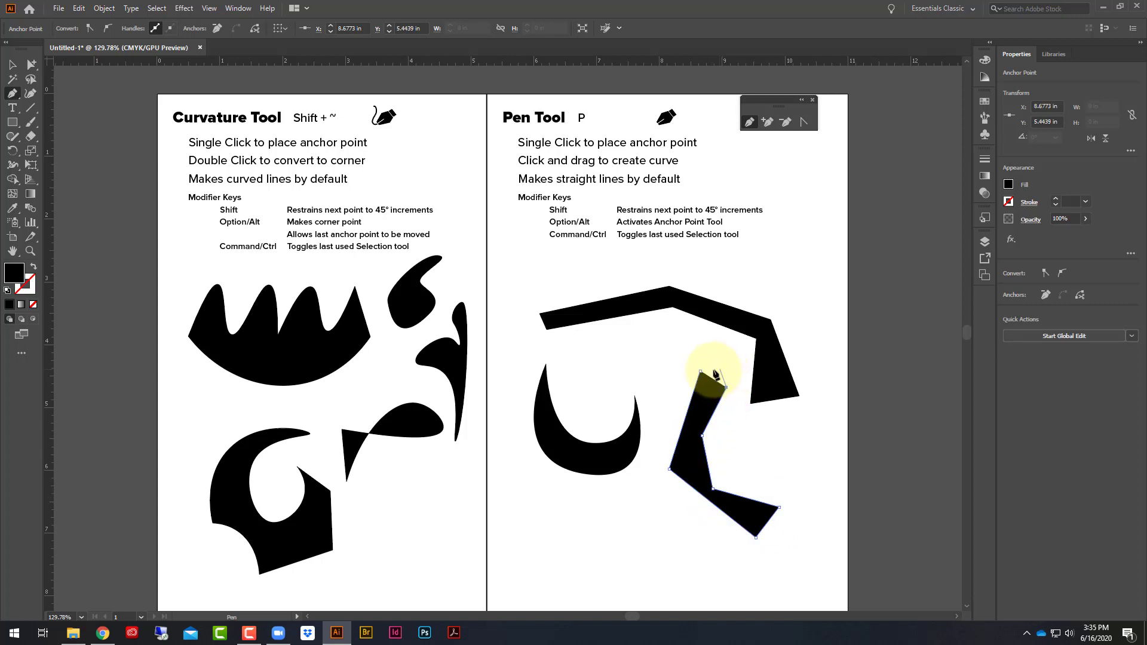
pyautogui.click(701, 372)
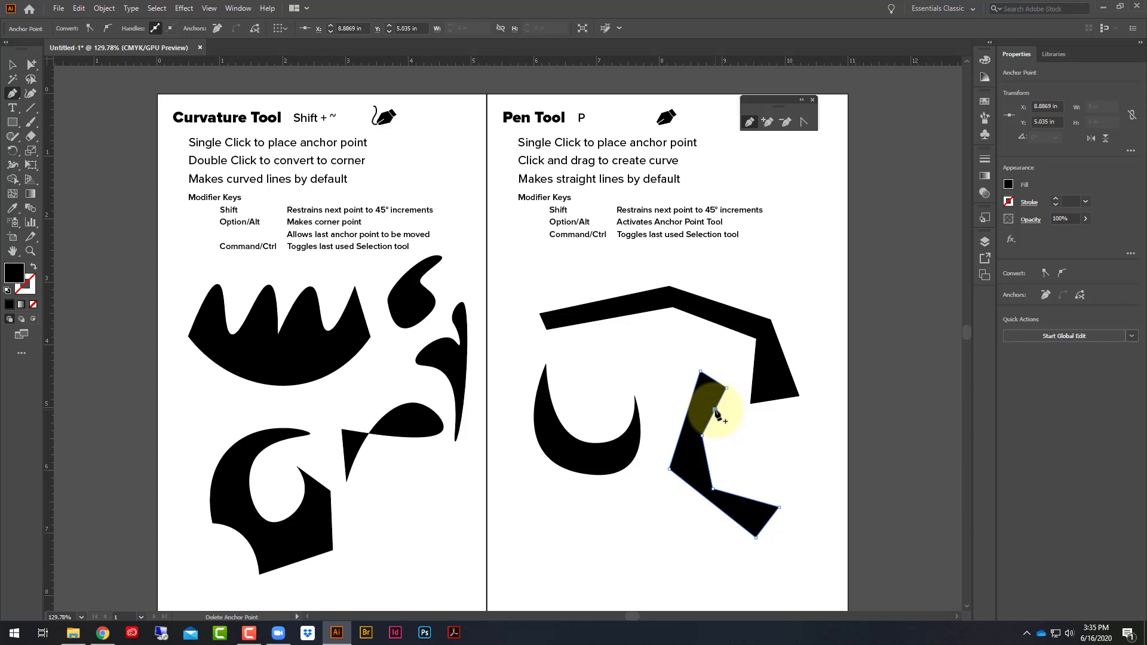
pyautogui.click(716, 410)
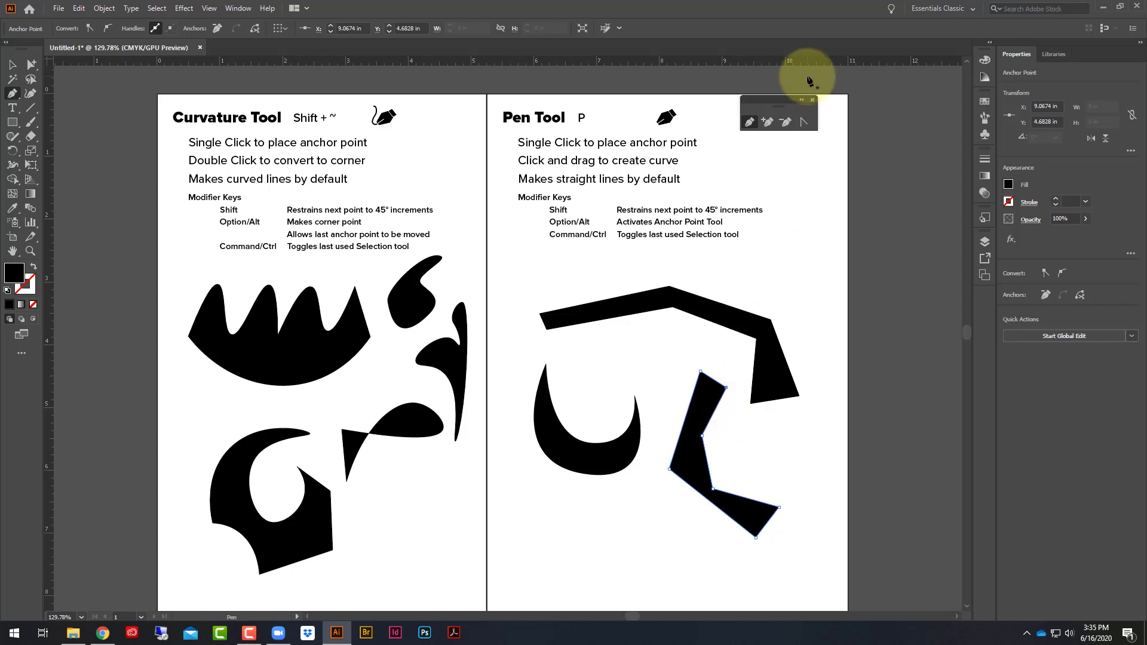
# - Use the Anchor Point tool to curve the hooked shape's outer edge and bulge its upper inner edge with an extended handle, keeping the top edge straight
pyautogui.click(805, 122)
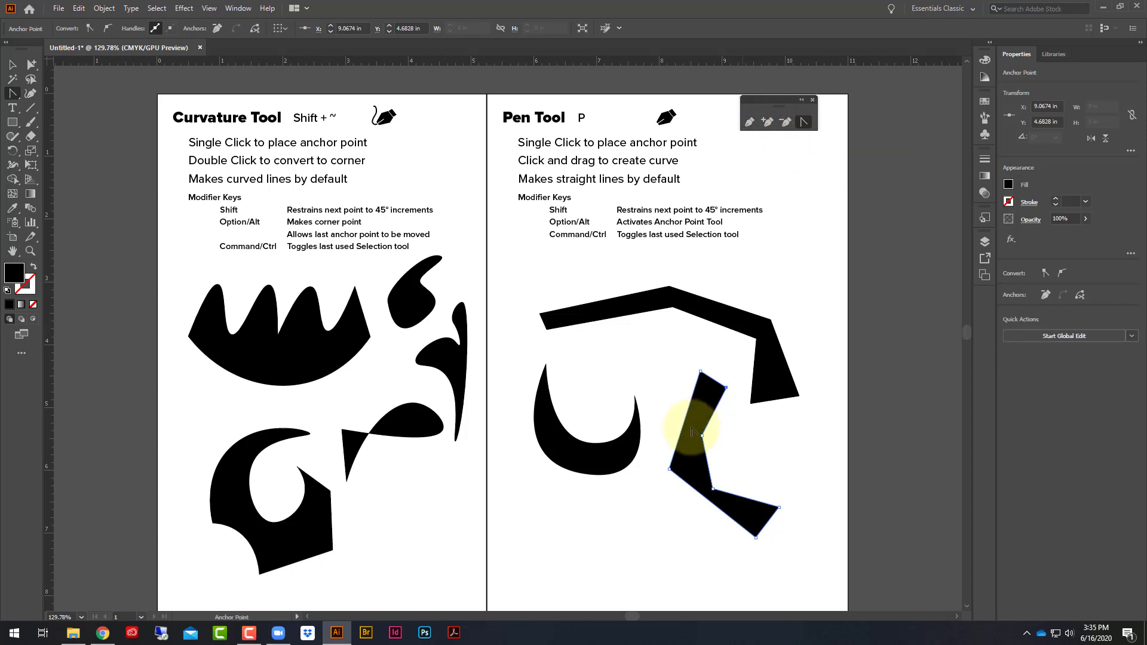
pyautogui.moveTo(701, 371); pyautogui.dragTo(737, 384)
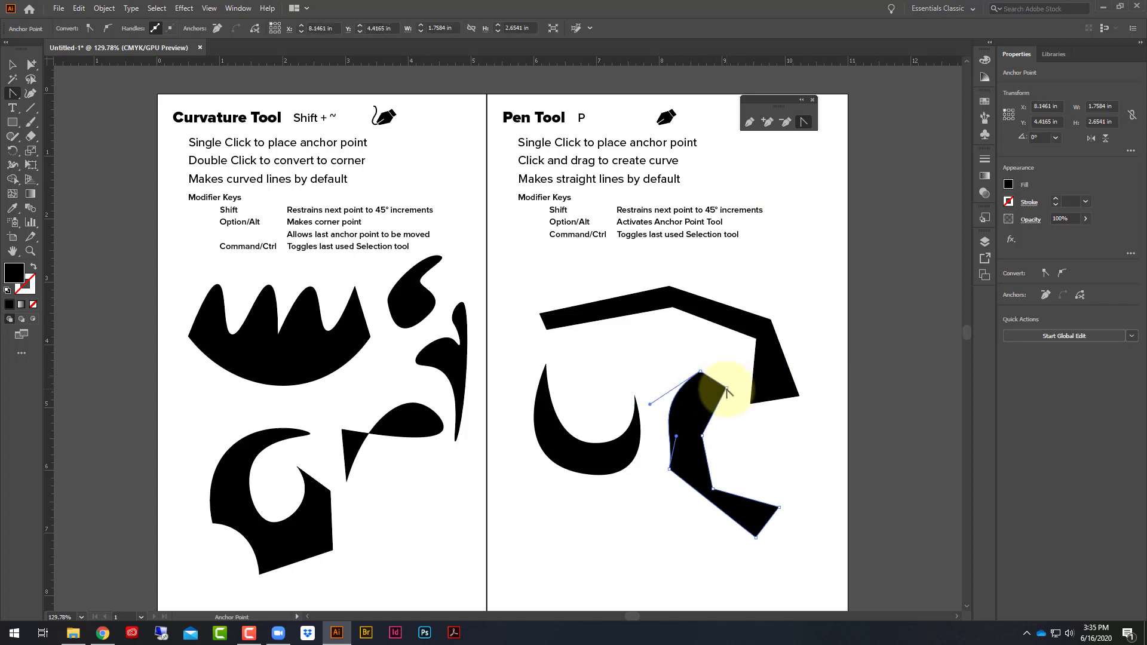
pyautogui.click(727, 391)
pyautogui.moveTo(728, 391); pyautogui.dragTo(715, 353)
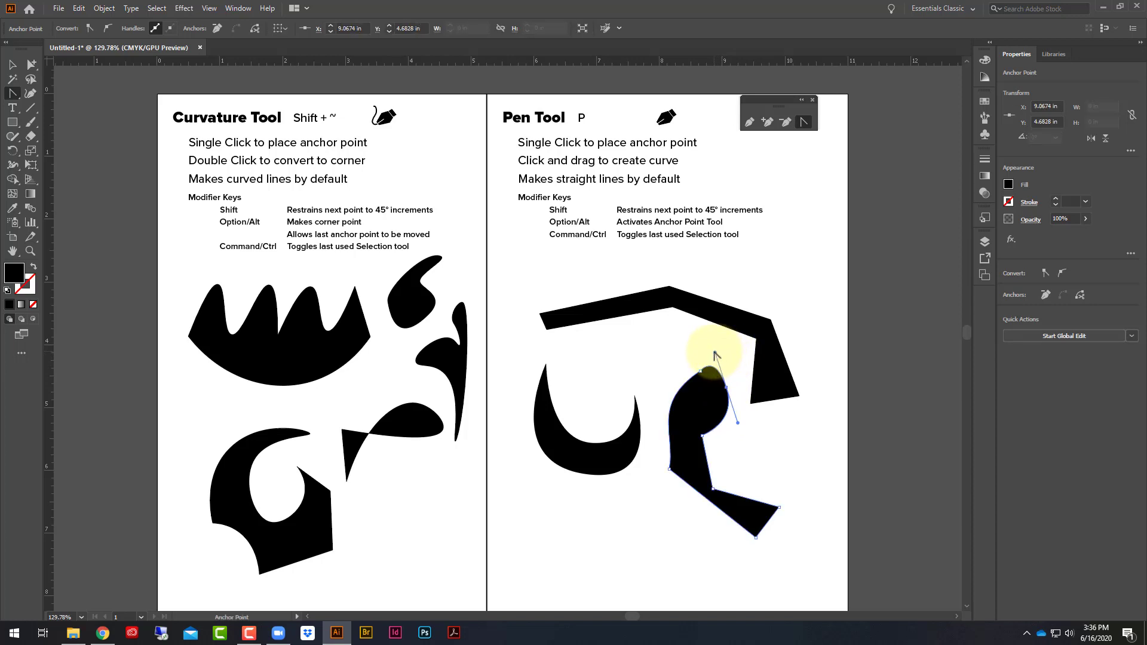
pyautogui.click(715, 352)
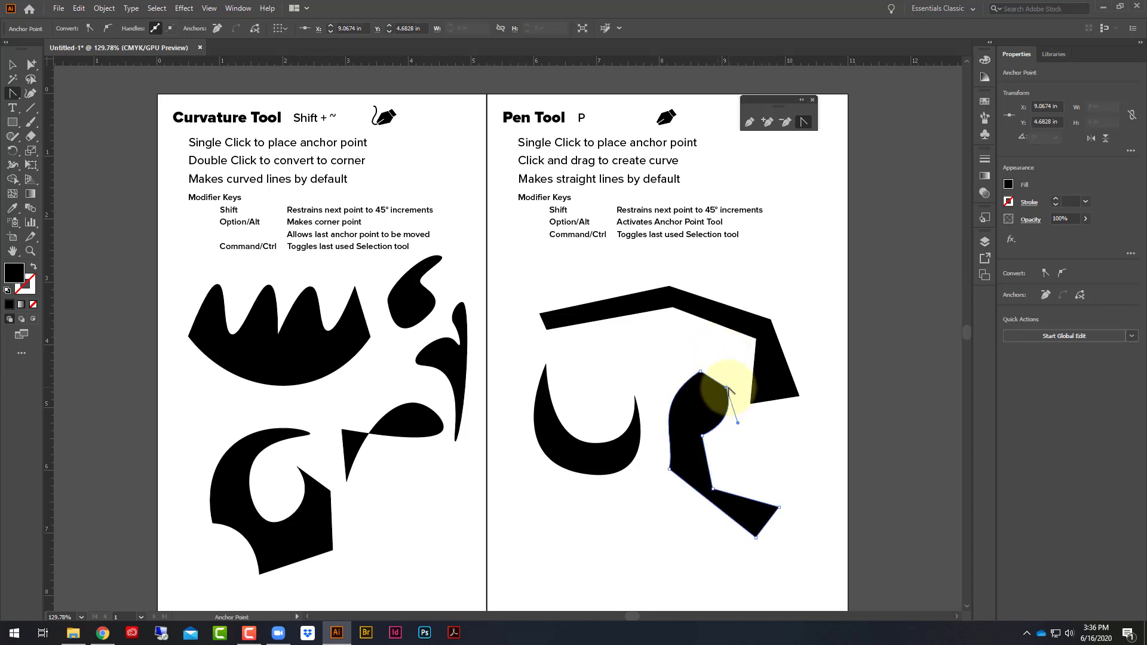
pyautogui.moveTo(738, 422); pyautogui.dragTo(775, 457)
pyautogui.click(702, 374)
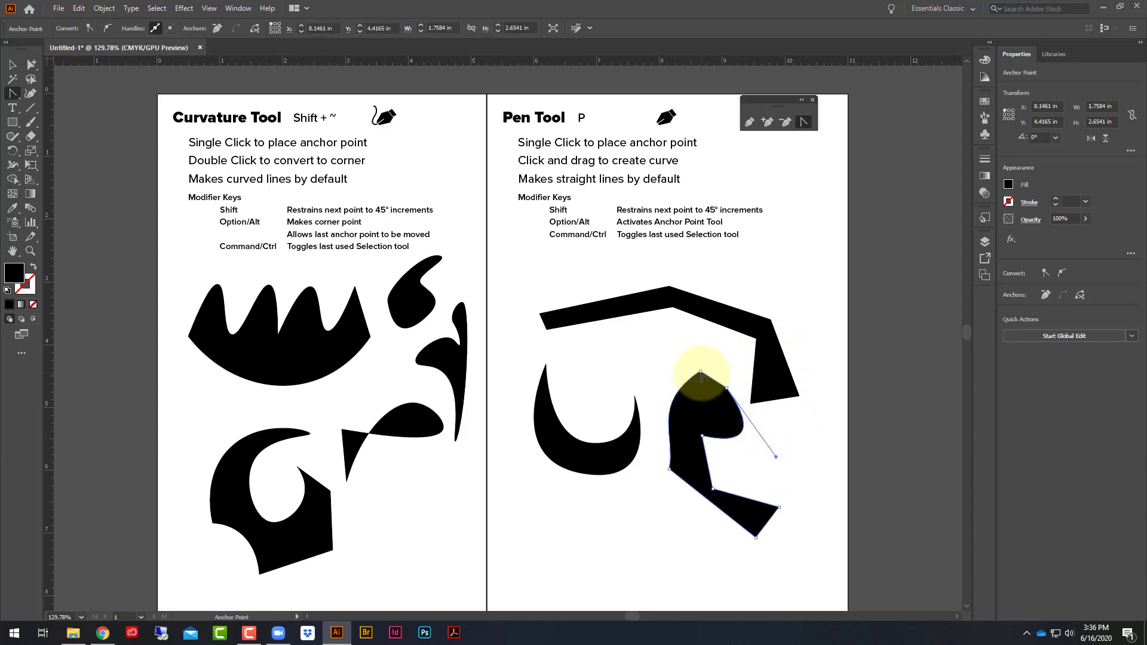
pyautogui.keyDown('ctrl'); pyautogui.click(701, 373); pyautogui.keyUp('ctrl')
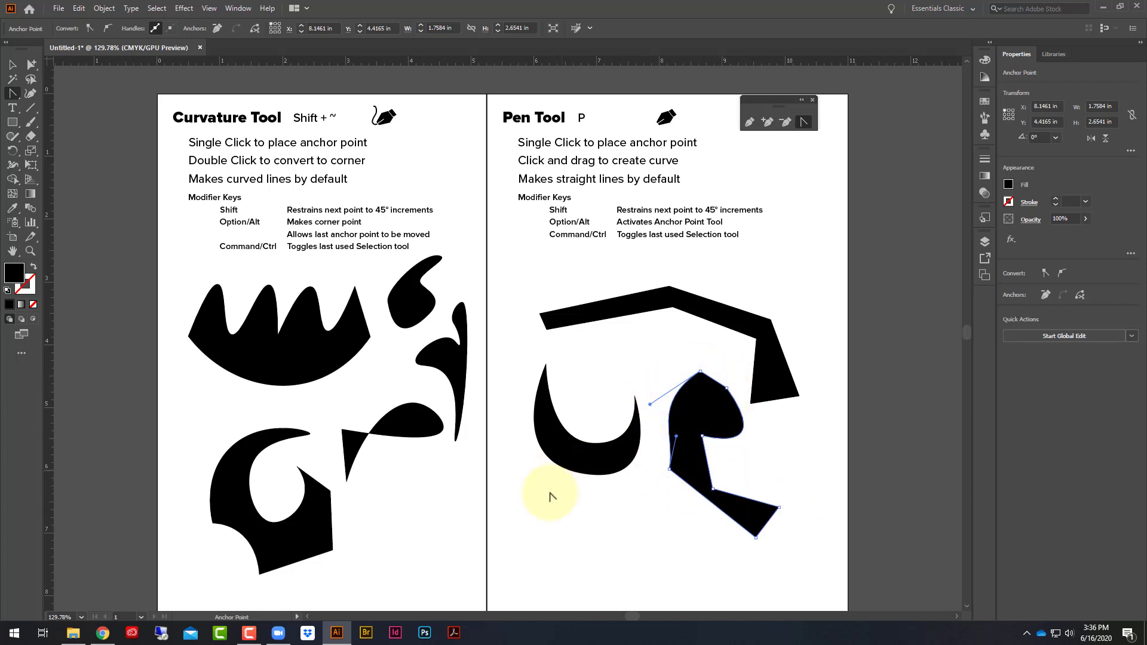
# - Reshape the crescent by lengthening its bottom anchor's handles, swinging one handle downward independently, and pulling one inner anchor handle up between the tips
pyautogui.click(584, 475)
pyautogui.moveTo(584, 475); pyautogui.dragTo(684, 495)
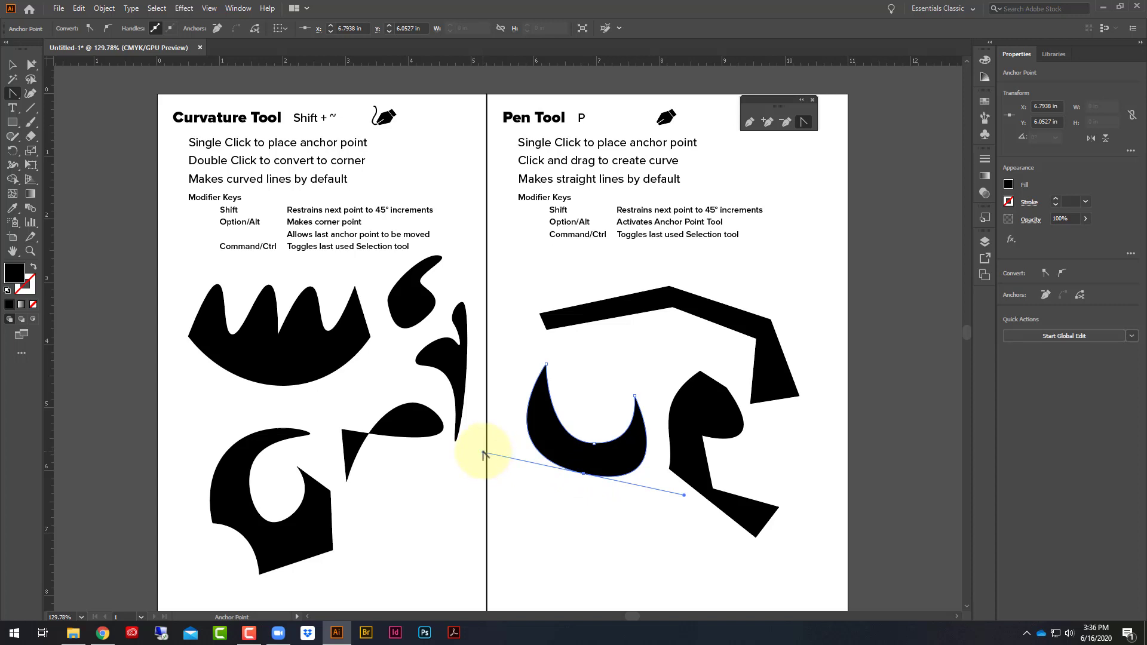
pyautogui.moveTo(484, 455); pyautogui.dragTo(501, 569)
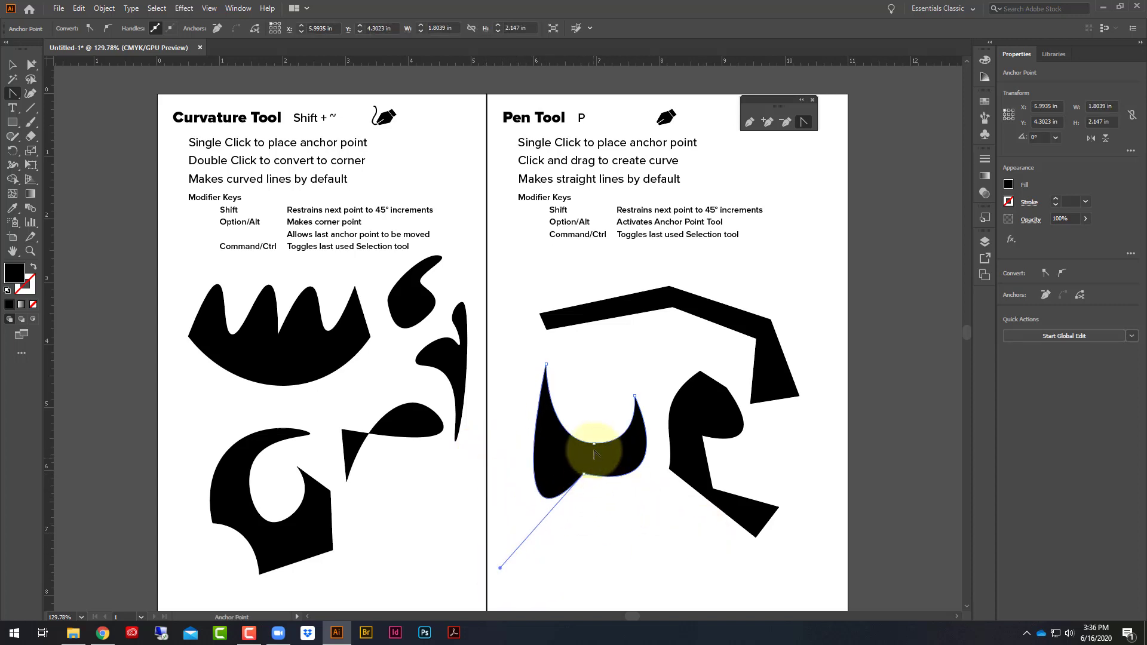
pyautogui.moveTo(594, 443); pyautogui.dragTo(653, 361)
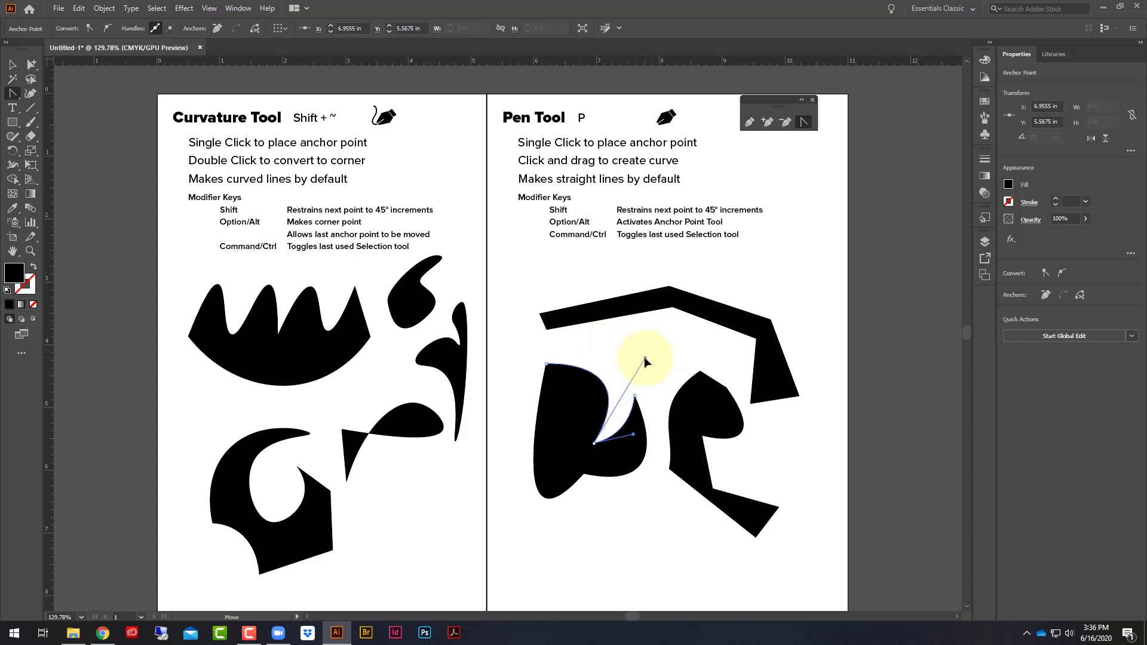
# - Draw a new Pen path below the crescent with segments constrained to 45° increments, starting at about X 6.69, Y 7.33 in
pyautogui.click(12, 64)
pyautogui.click(749, 122)
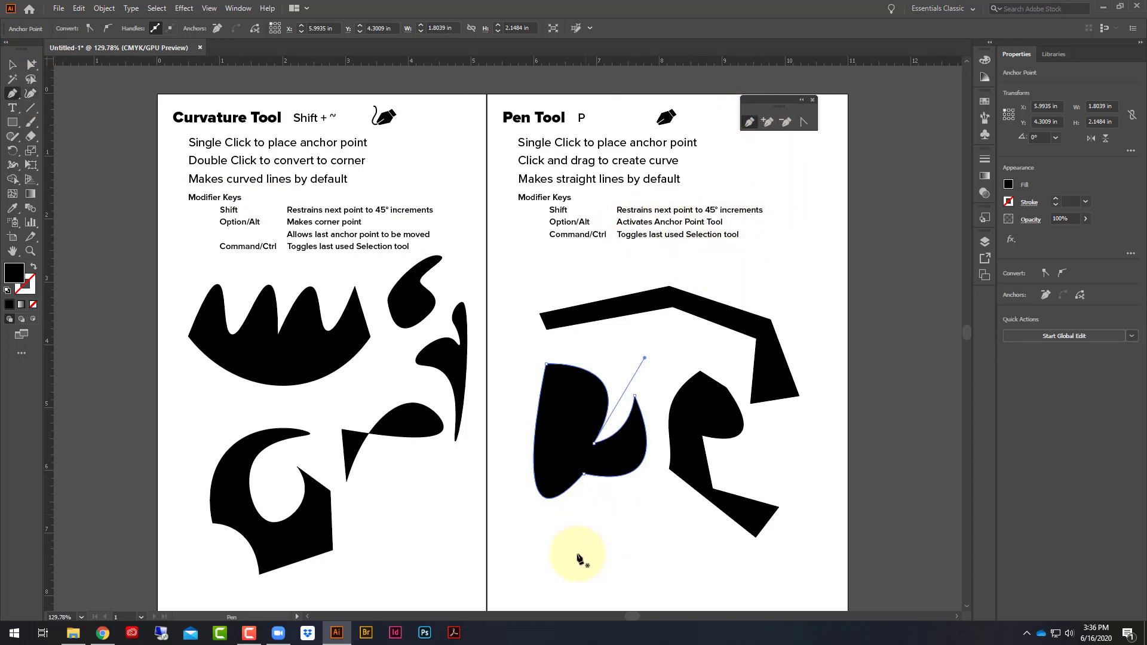
pyautogui.moveTo(577, 554); pyautogui.dragTo(680, 558)
pyautogui.click(679, 554)
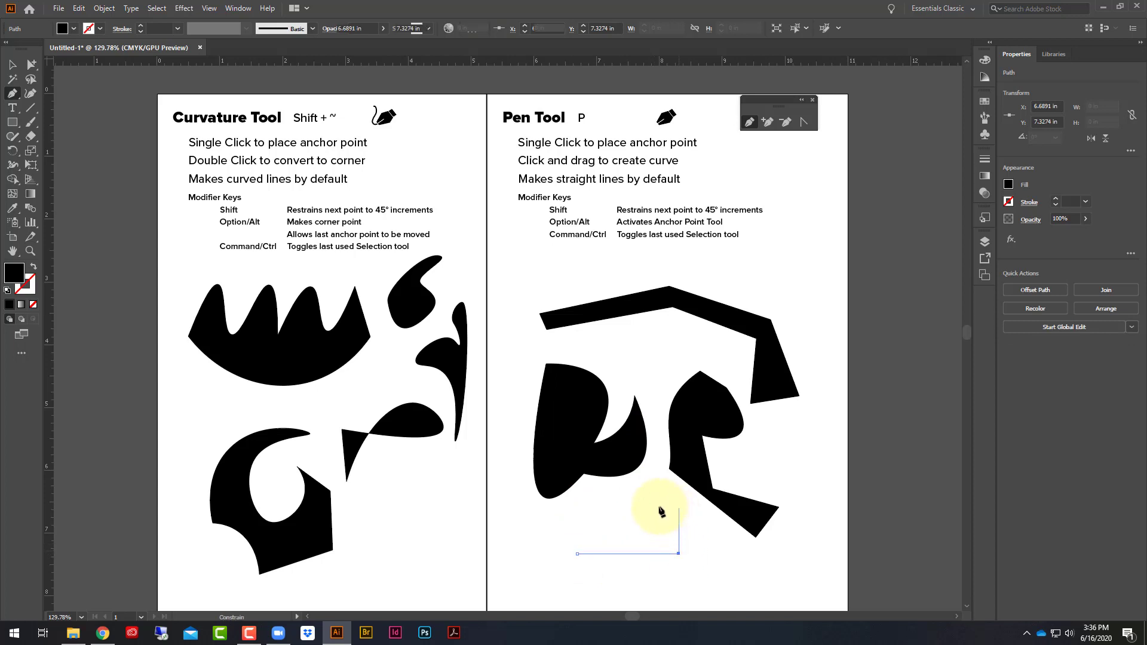
pyautogui.click(645, 521)
pyautogui.click(594, 521)
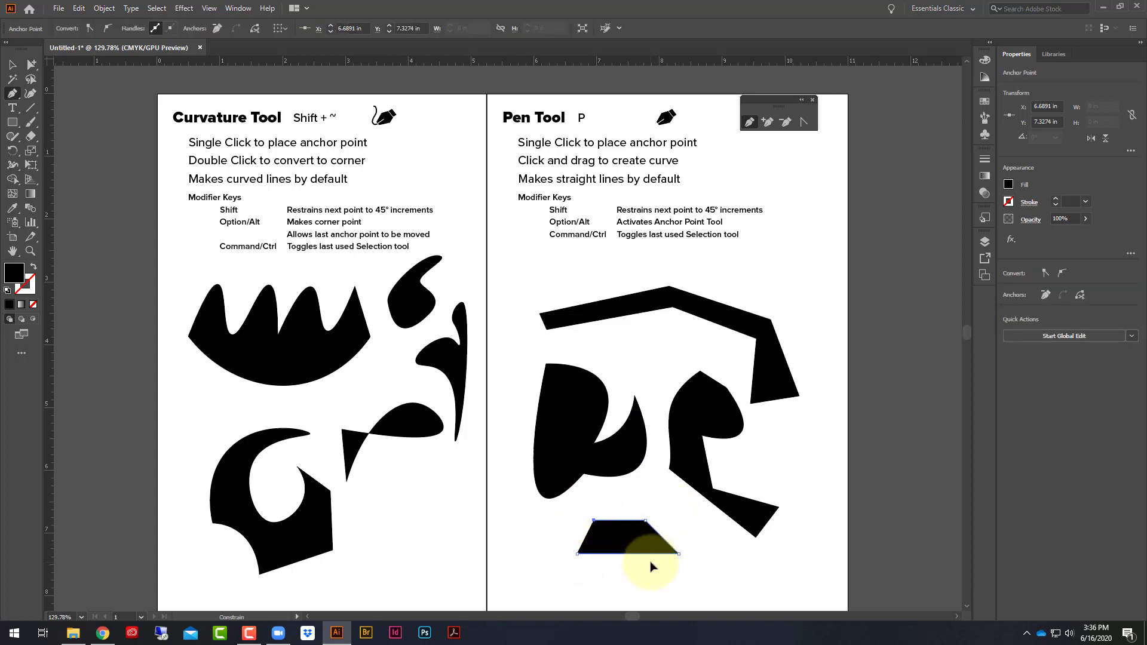
pyautogui.click(642, 569)
pyautogui.keyDown('shift'); pyautogui.click(603, 579); pyautogui.keyUp('shift')
pyautogui.keyDown('shift'); pyautogui.click(591, 544); pyautogui.keyUp('shift')
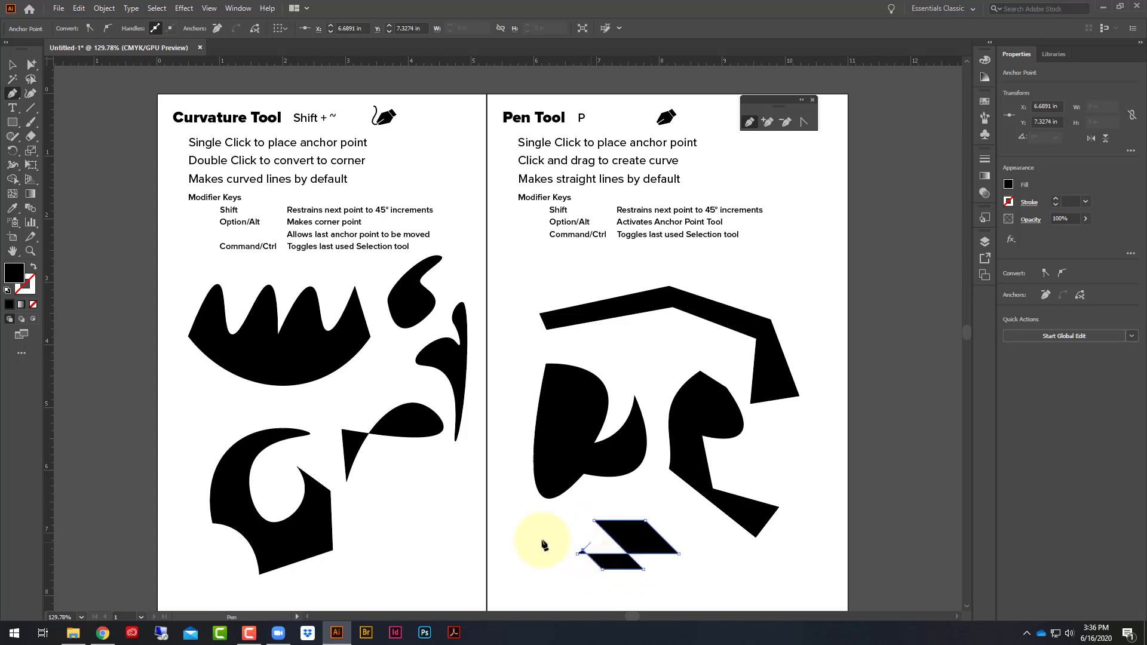
# - Extend the constrained path with more crossing 45° segments and a few free ones, ending it open at about X 8.94, Y 7.46 in
pyautogui.keyDown('shift'); pyautogui.click(521, 549); pyautogui.keyUp('shift')
pyautogui.keyDown('shift'); pyautogui.click(538, 573); pyautogui.keyUp('shift')
pyautogui.keyDown('shift'); pyautogui.click(561, 574); pyautogui.keyUp('shift')
pyautogui.keyDown('shift'); pyautogui.click(562, 540); pyautogui.keyUp('shift')
pyautogui.keyDown('shift'); pyautogui.click(538, 535); pyautogui.keyUp('shift')
pyautogui.keyDown('shift'); pyautogui.click(583, 578); pyautogui.keyUp('shift')
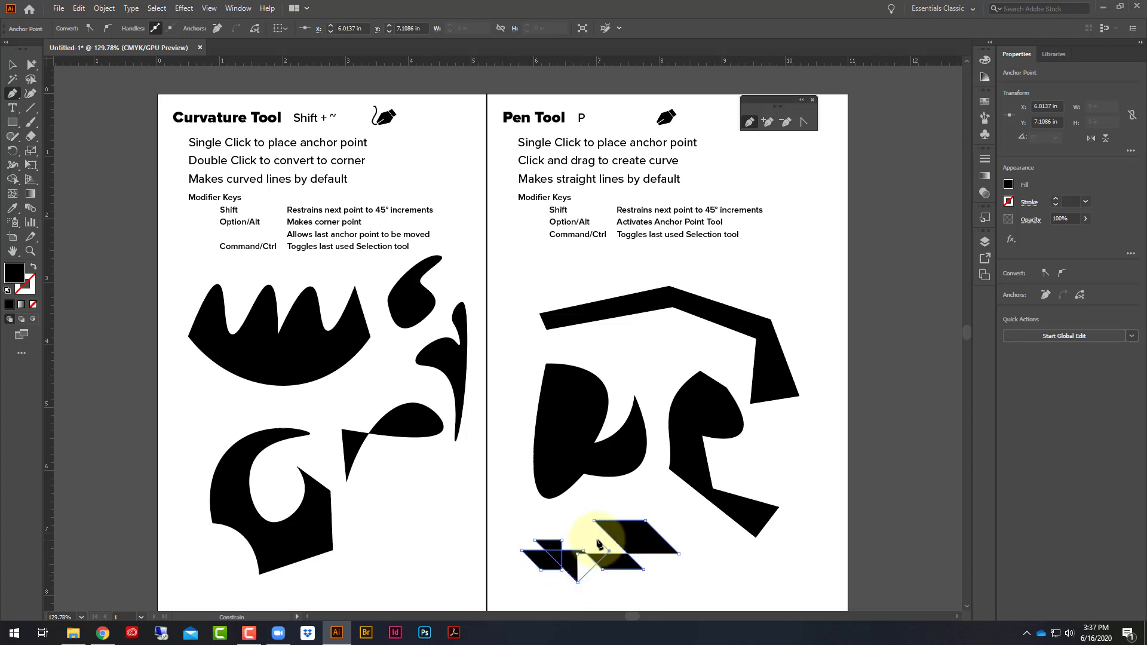
pyautogui.moveTo(599, 545); pyautogui.dragTo(522, 551)
pyautogui.keyDown('shift'); pyautogui.click(514, 548); pyautogui.keyUp('shift')
pyautogui.keyDown('shift'); pyautogui.click(517, 579); pyautogui.keyUp('shift')
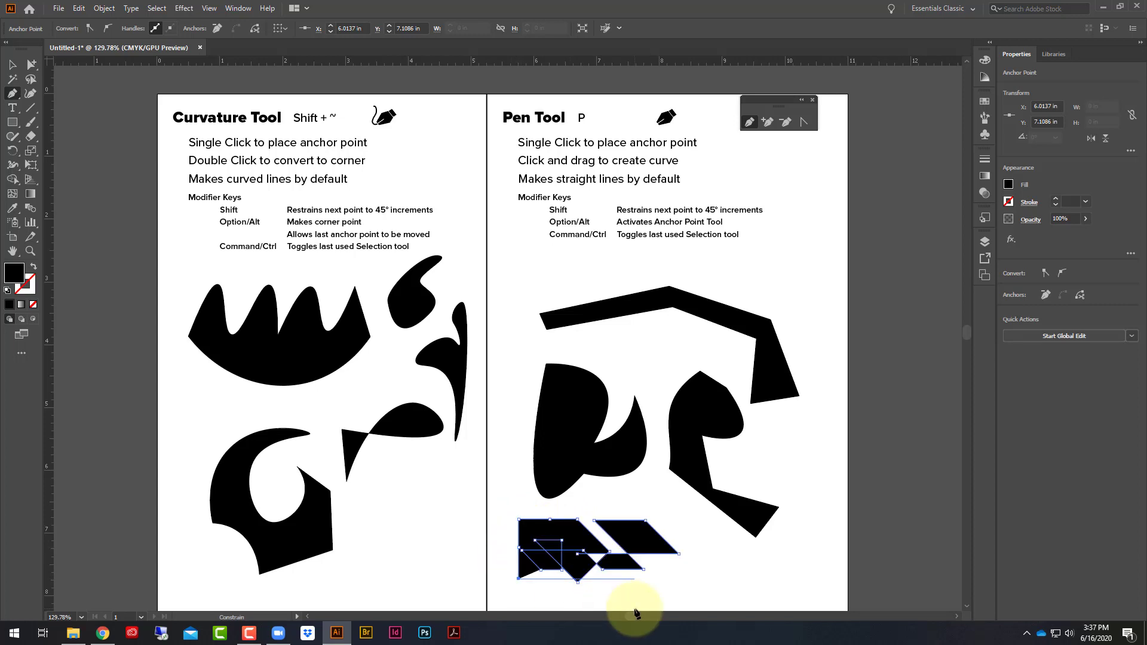
pyautogui.keyDown('shift'); pyautogui.click(634, 610); pyautogui.keyUp('shift')
pyautogui.click(685, 570)
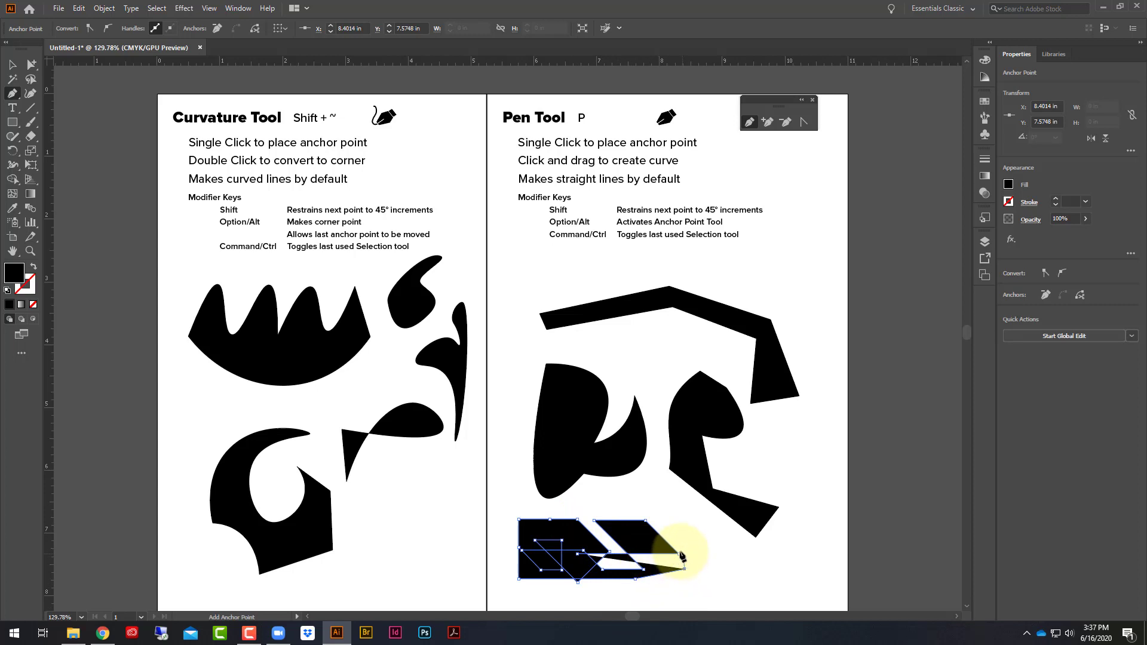
pyautogui.click(718, 562)
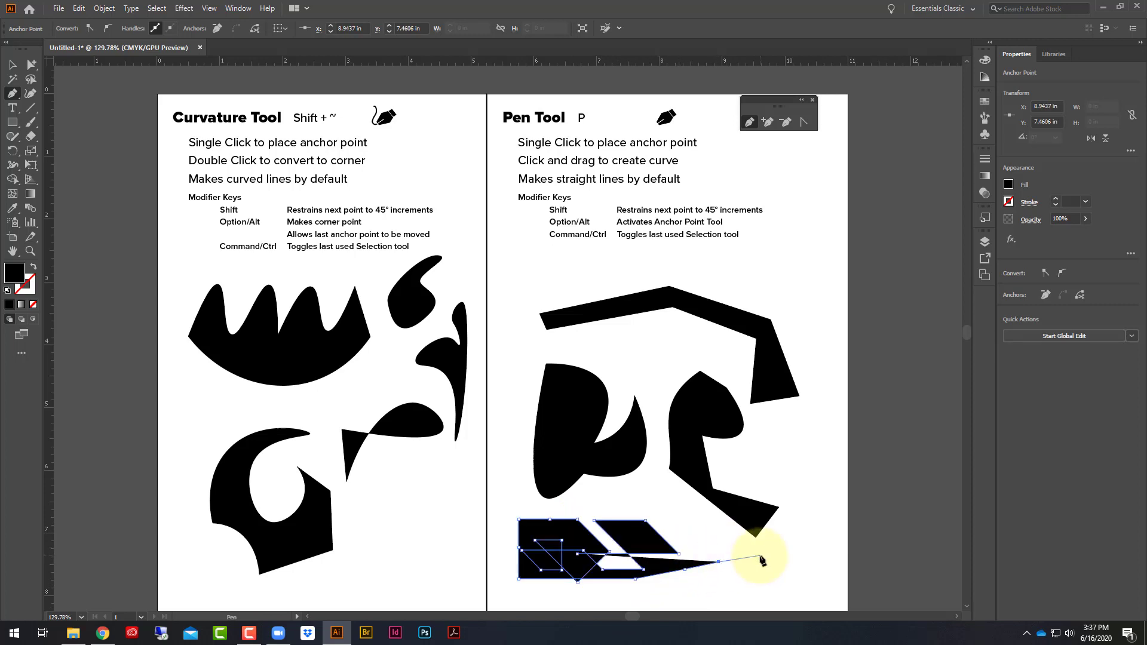
pyautogui.press('Escape')
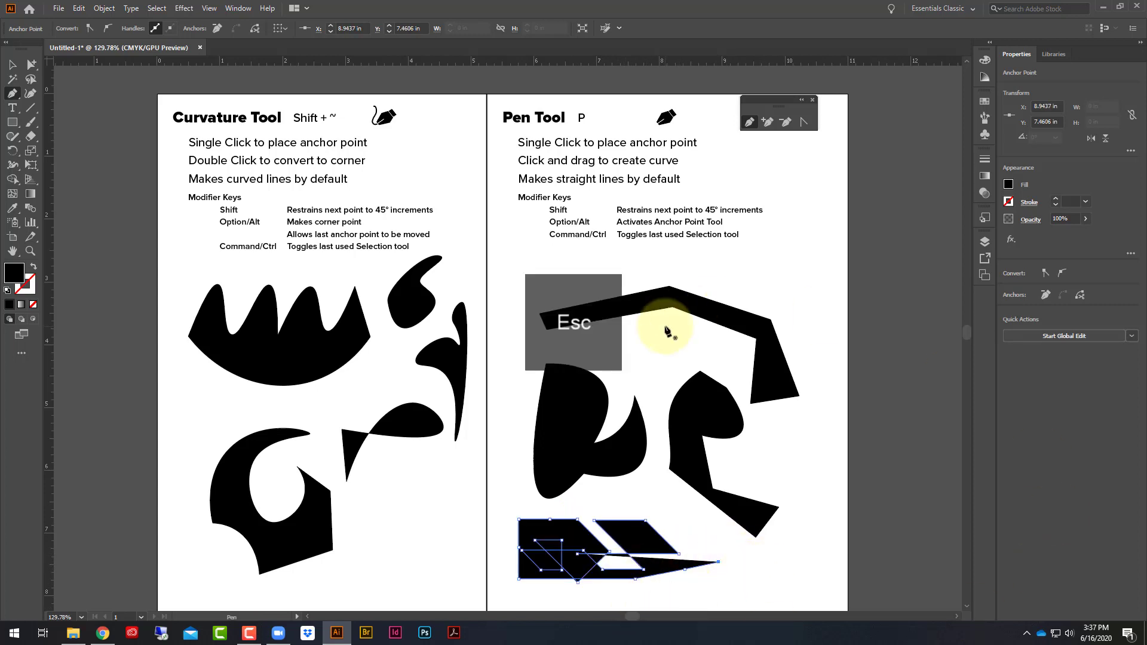
# - Start a four-point Pen path near the artboard's outer edge from about X 9.85, Y 2.58 in, and convert its second point to a curve
pyautogui.click(775, 257)
pyautogui.click(826, 303)
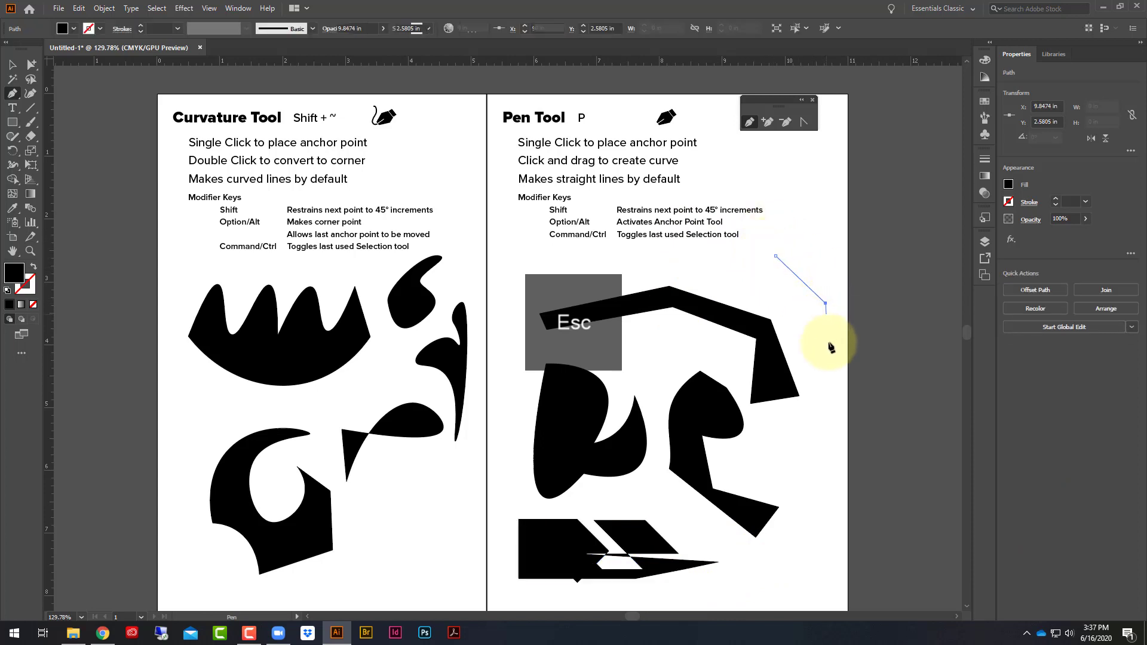
pyautogui.click(826, 456)
pyautogui.click(815, 517)
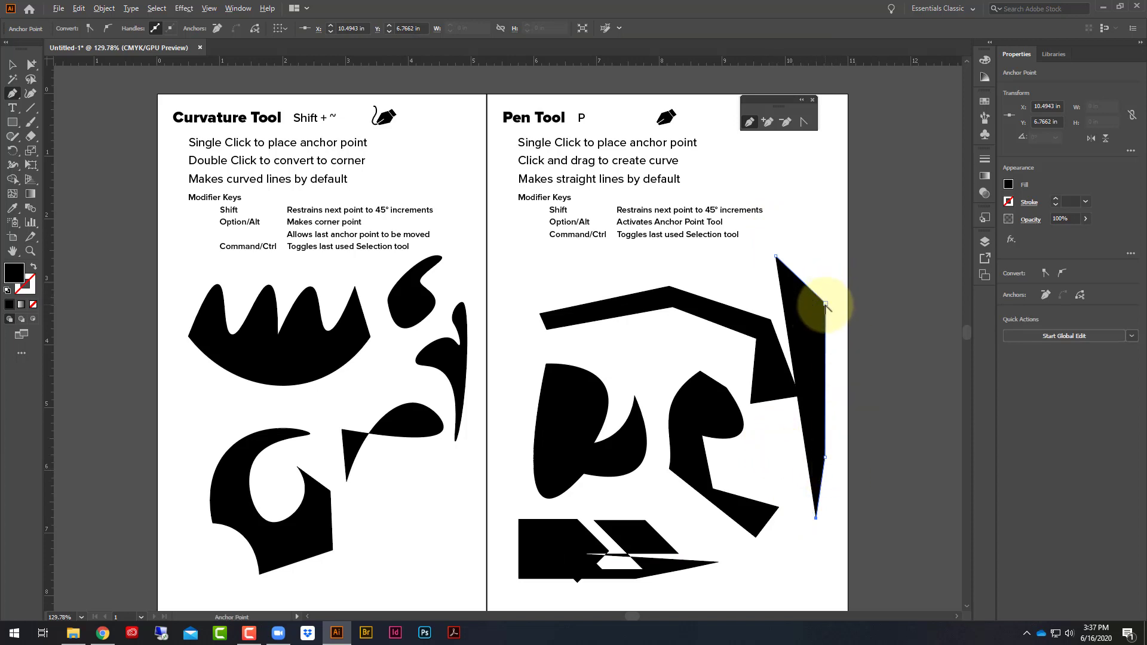
pyautogui.moveTo(826, 303); pyautogui.dragTo(889, 205)
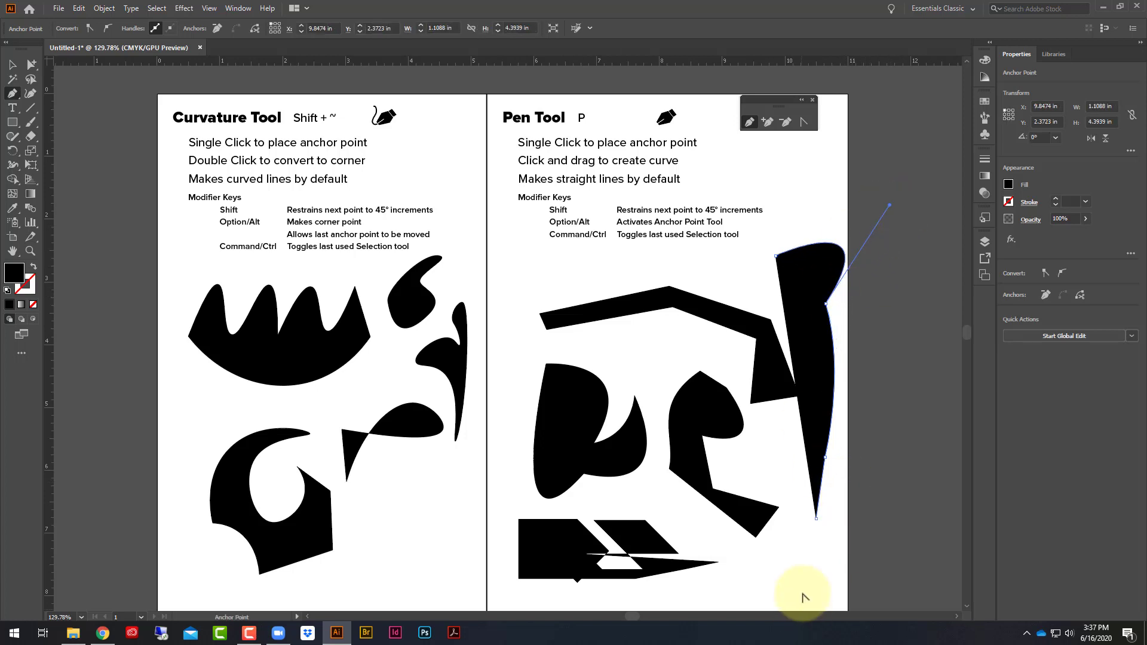
# - Add four straight-segment points up the inner side of the tall shape and close it at its starting point
pyautogui.click(776, 496)
pyautogui.click(804, 432)
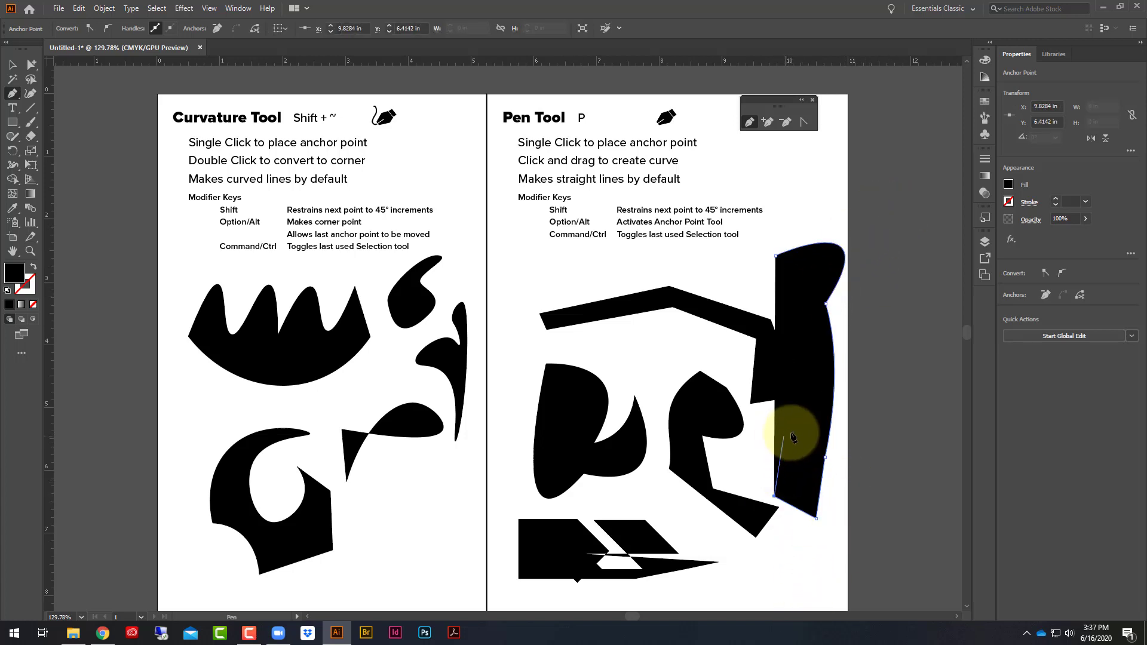
pyautogui.click(815, 370)
pyautogui.click(780, 292)
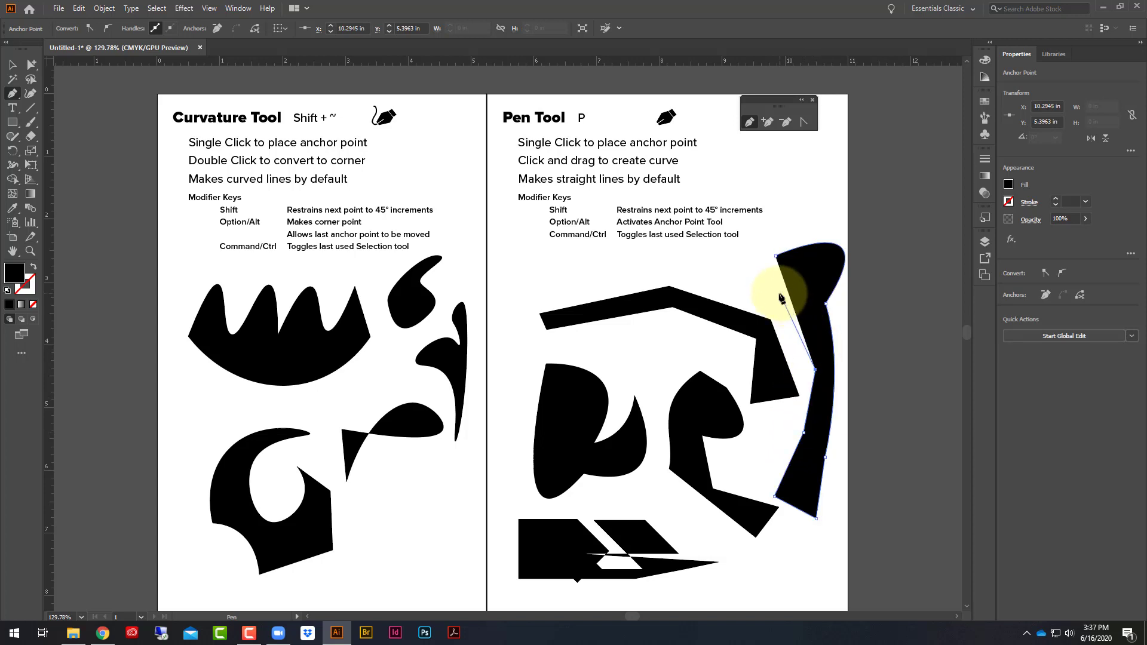
pyautogui.click(775, 255)
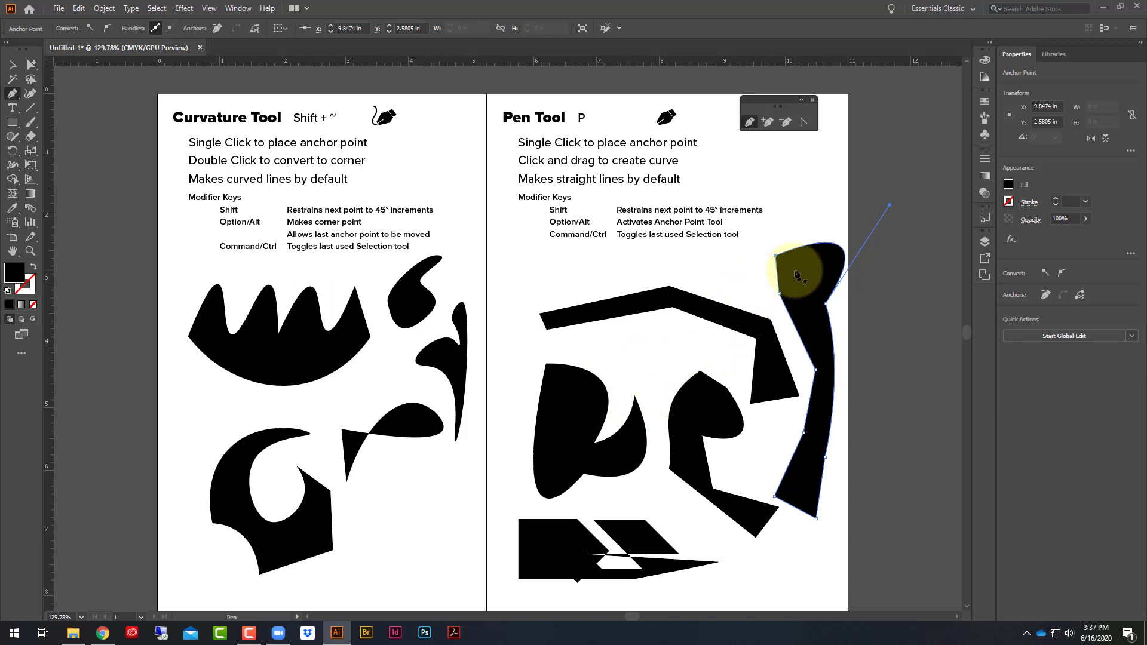
# - With temporary Direct Selection, shift the tall shape and the bent band slightly up-left, and move the hooked shape down-left with its corners rounded
pyautogui.press('ctrl')
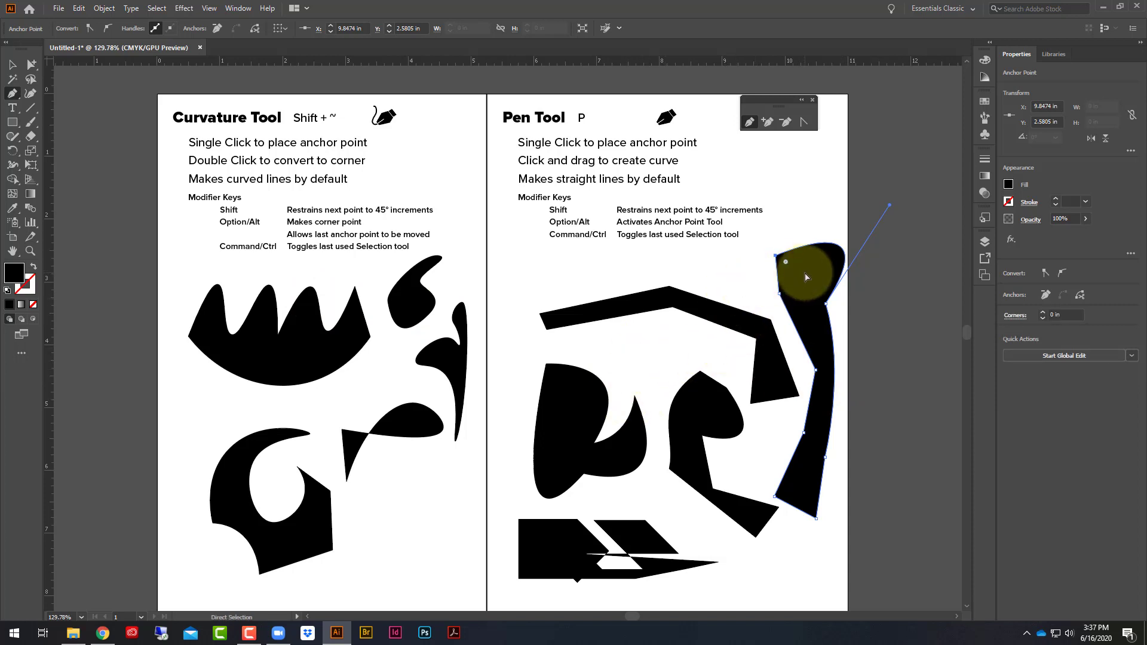
pyautogui.moveTo(806, 277); pyautogui.dragTo(820, 250)
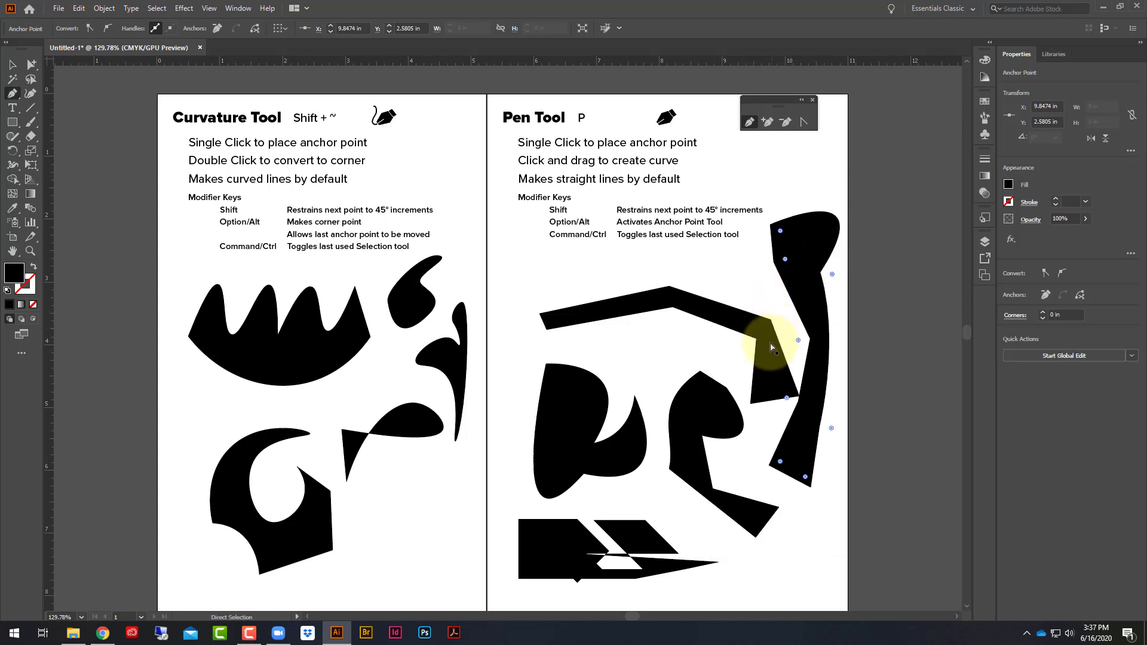
pyautogui.moveTo(771, 347); pyautogui.dragTo(759, 331)
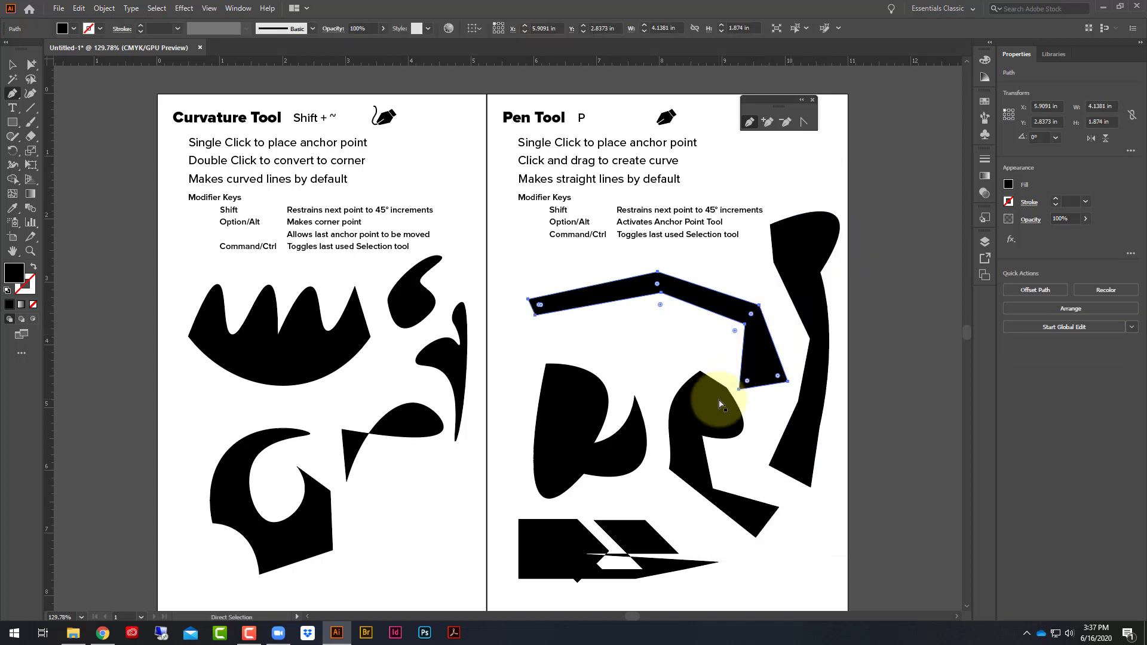
pyautogui.moveTo(719, 401); pyautogui.dragTo(713, 418)
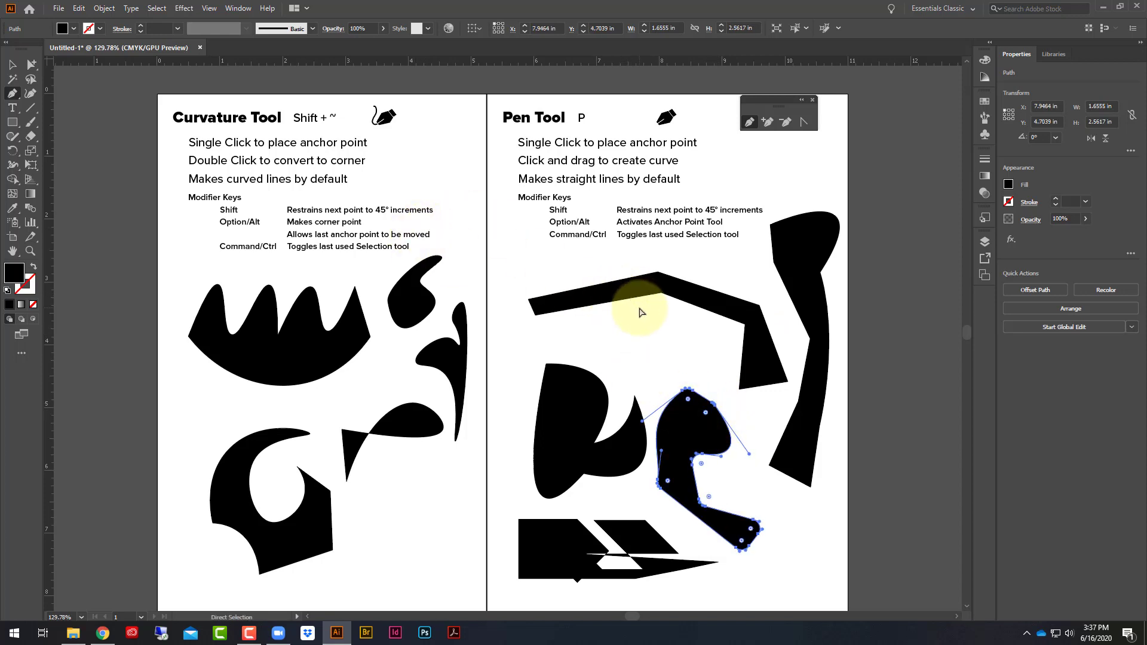
# - Select the bent band's inner peak anchor, switch to the Selection tool, and deselect everything
pyautogui.click(661, 297)
pyautogui.keyDown('ctrl'); pyautogui.click(662, 294); pyautogui.keyUp('ctrl')
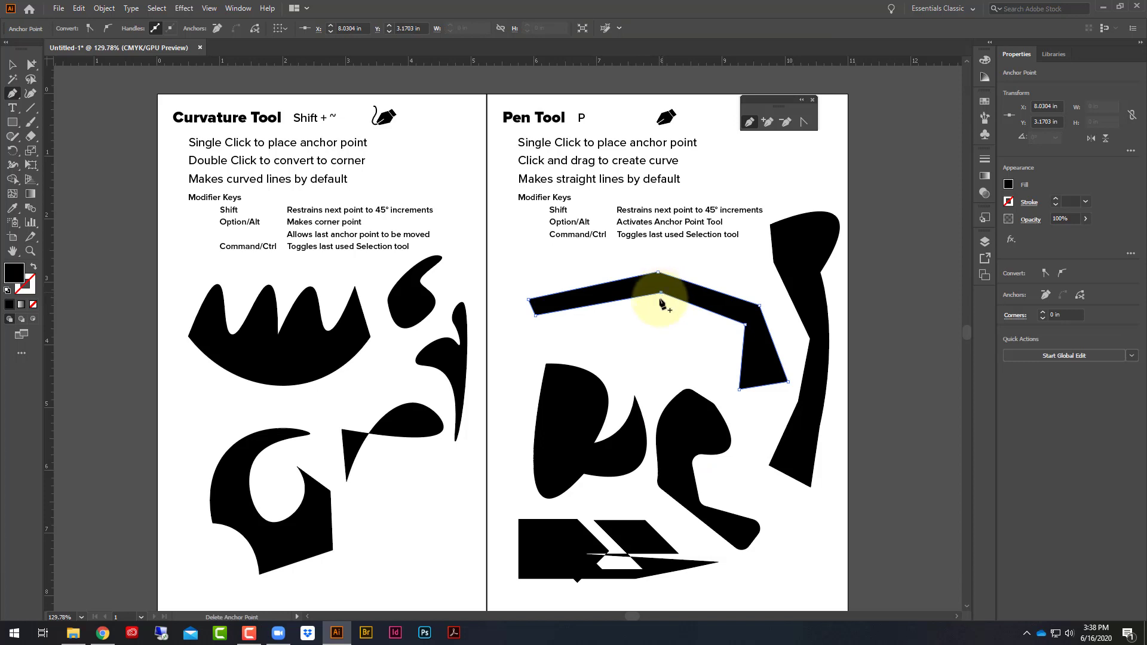
pyautogui.click(13, 66)
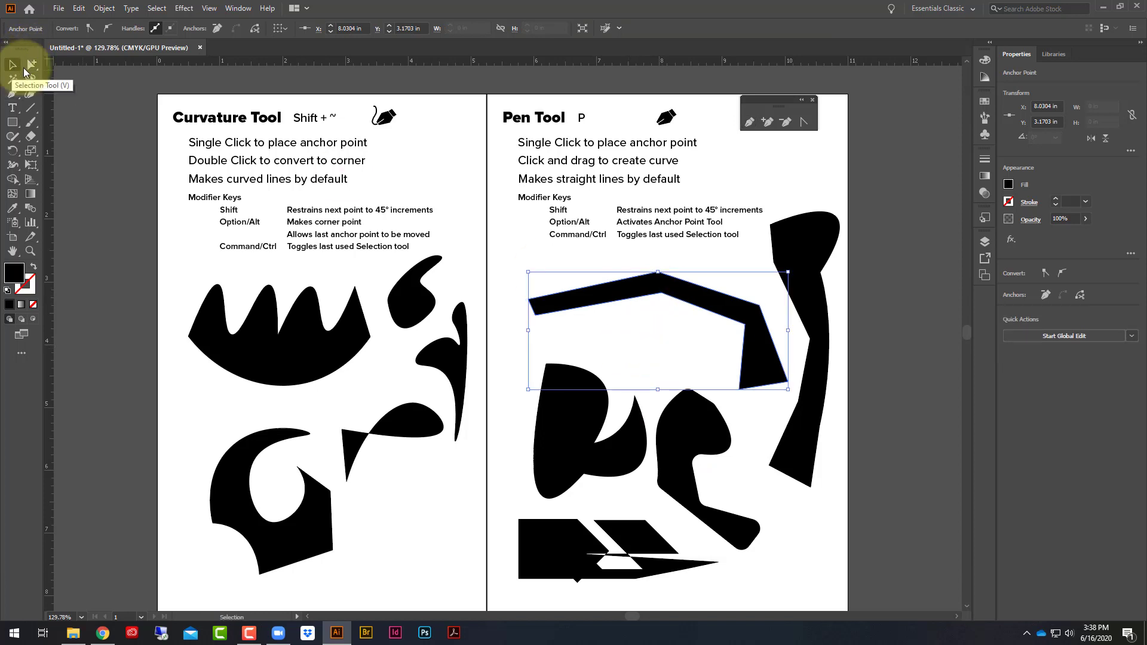
pyautogui.click(870, 224)
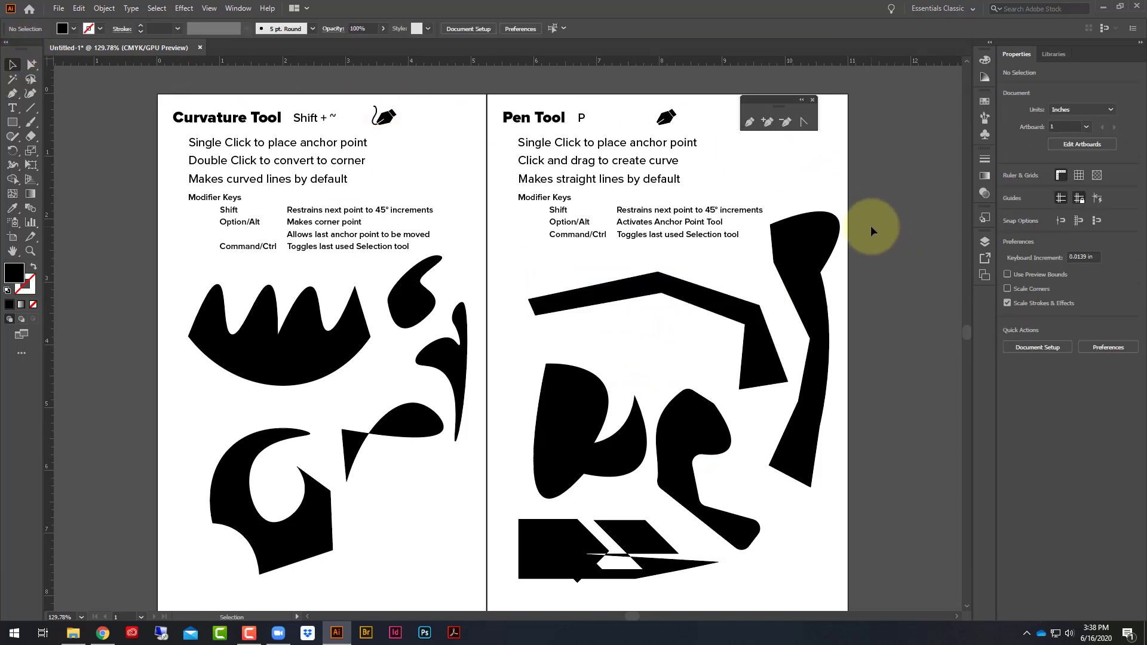